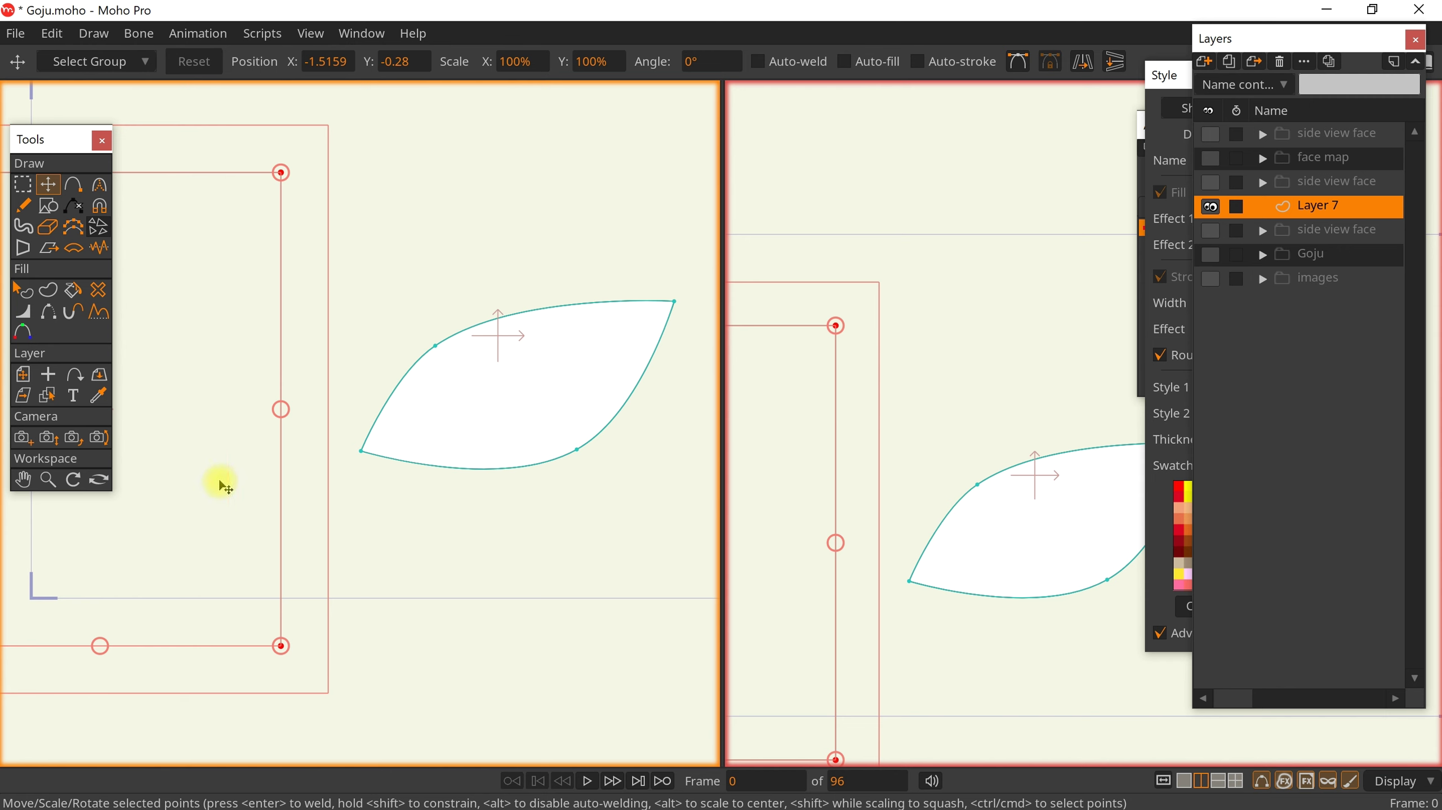
# Move the rectangle on Layer 7 over the left half of the leaf shape and preview the cut-out without points
pyautogui.moveTo(211, 491); pyautogui.dragTo(464, 505)
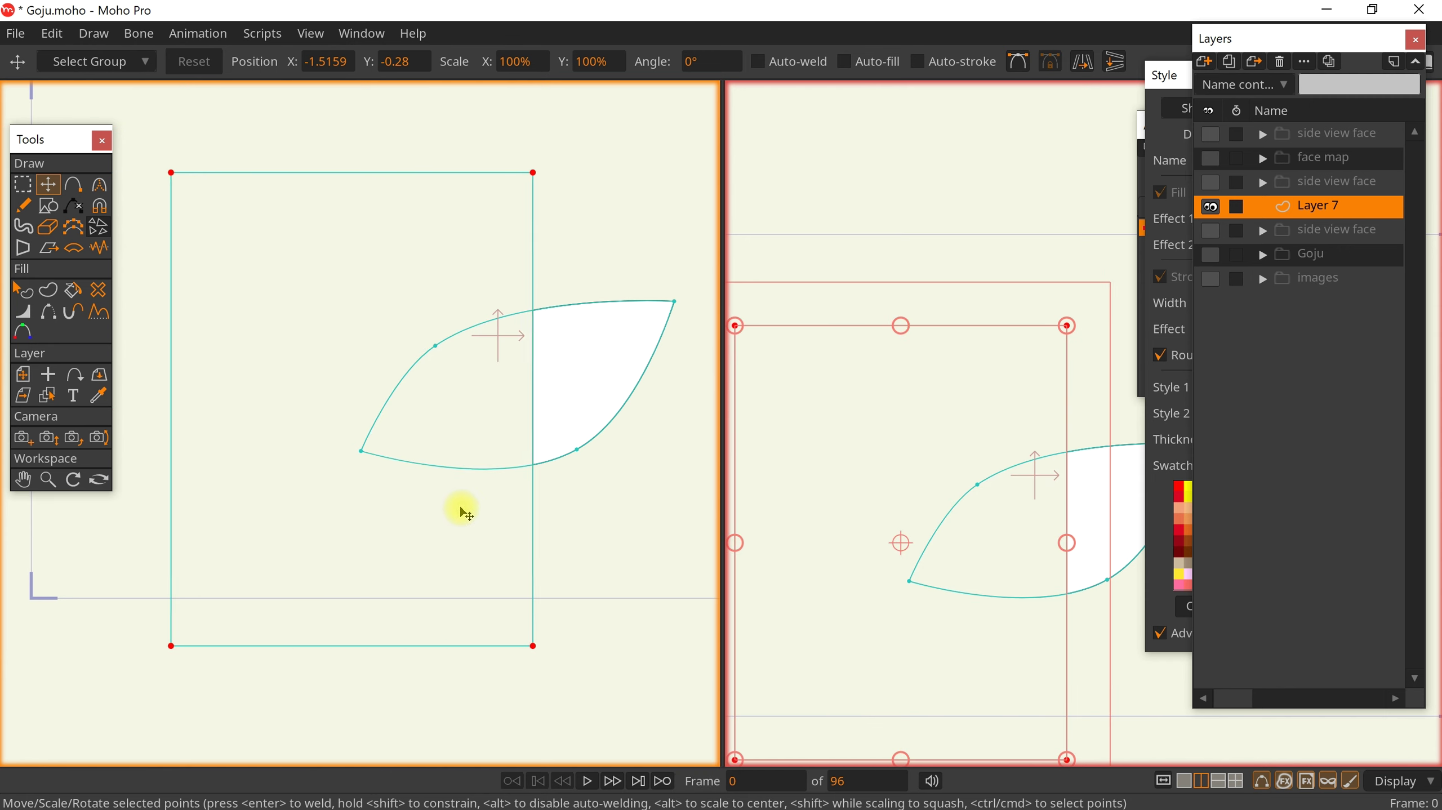
pyautogui.press('q')
pyautogui.scroll(-3, 533, 449)
pyautogui.scroll(3, 581, 379)
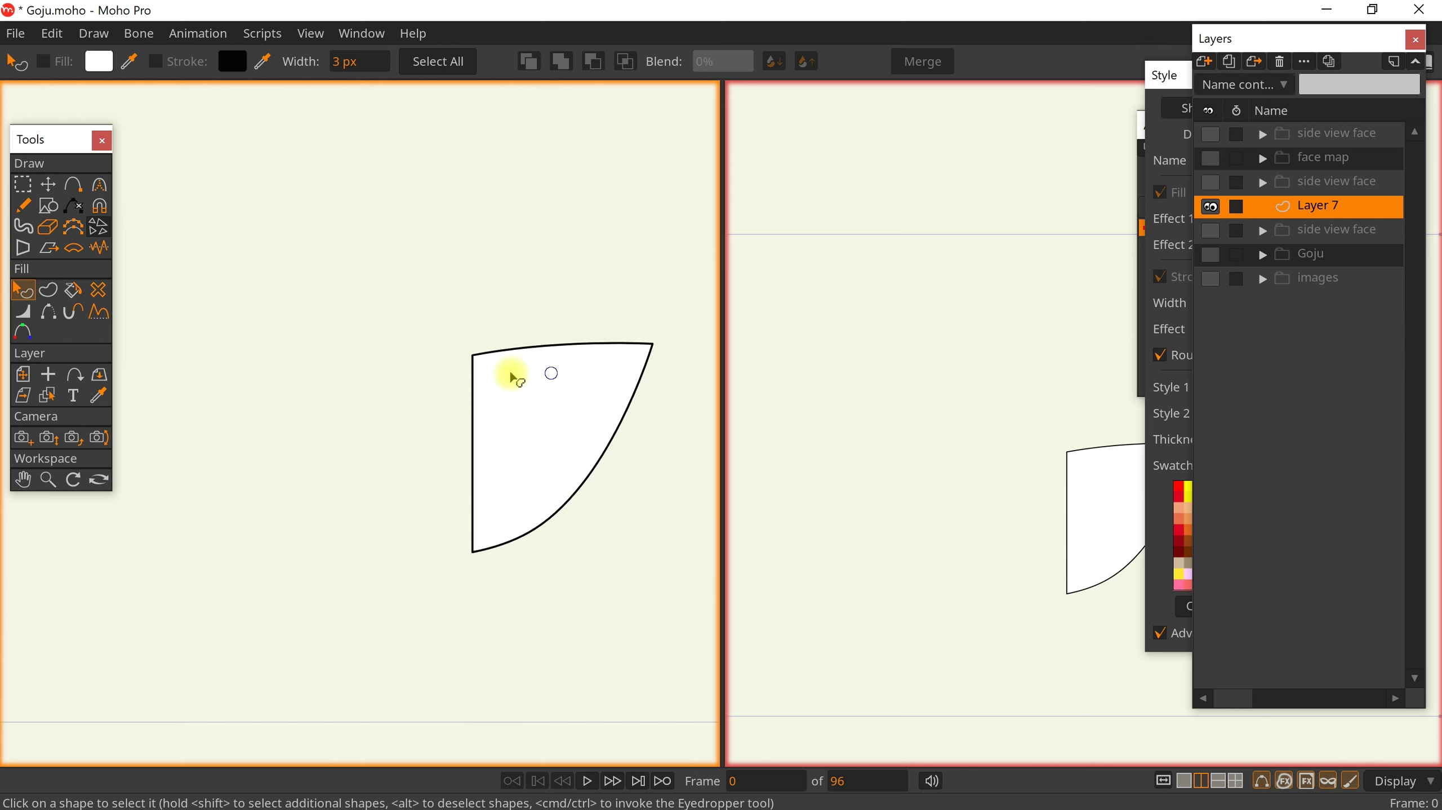
pyautogui.scroll(1, 508, 377)
pyautogui.scroll(-2, 587, 346)
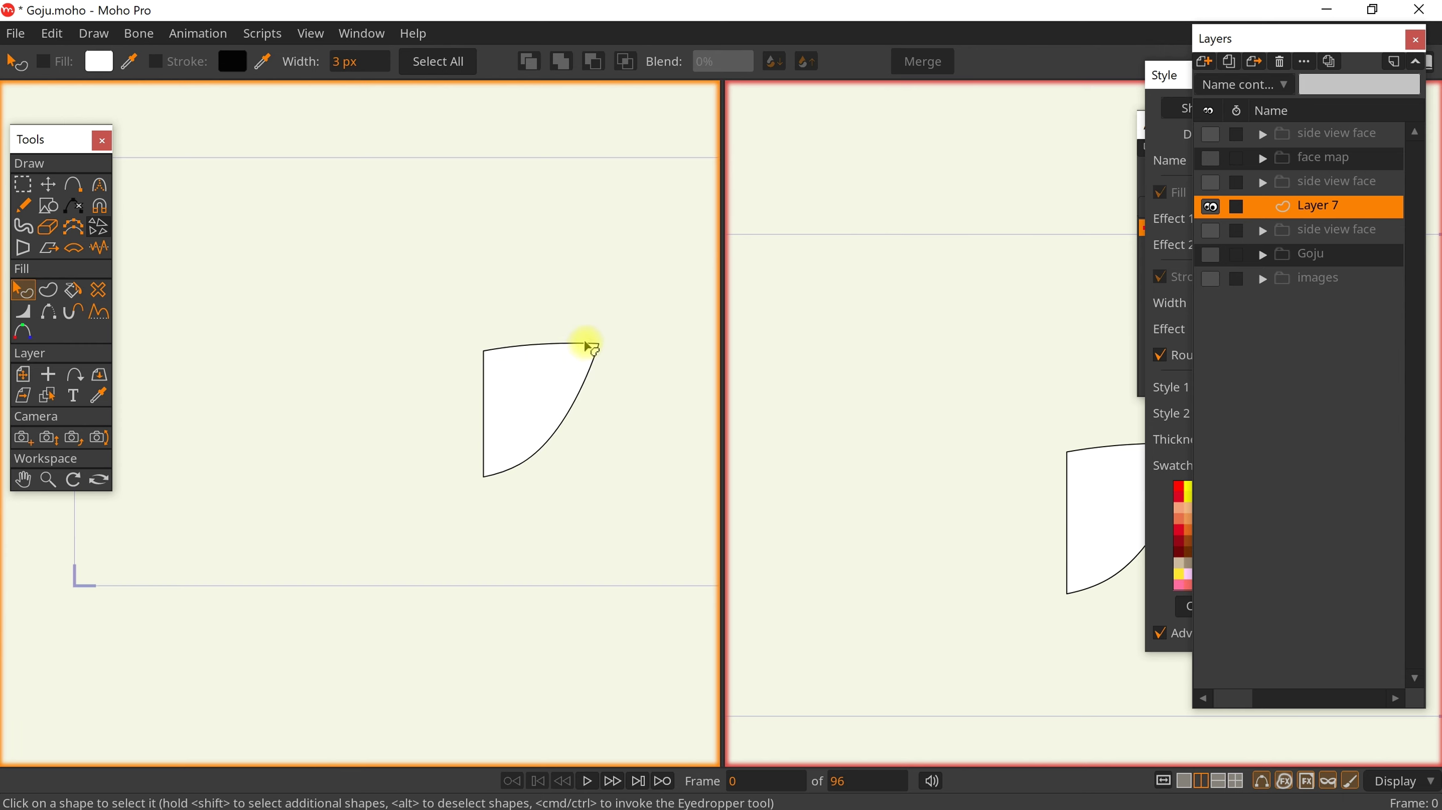
pyautogui.scroll(-2, 582, 362)
pyautogui.scroll(1, 580, 395)
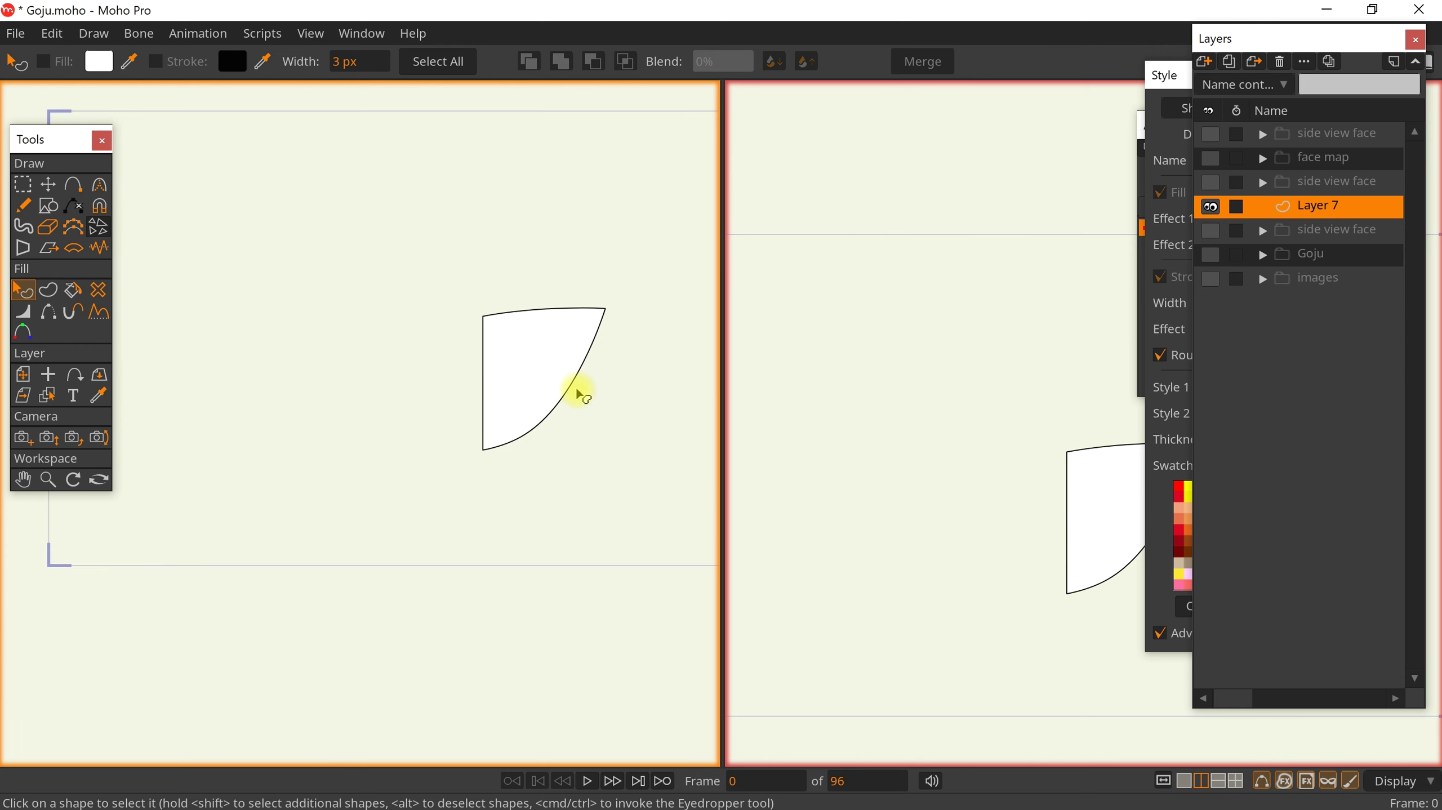
# Move the rectangle off the leaf shape and preview the whole leaf
pyautogui.press('t')
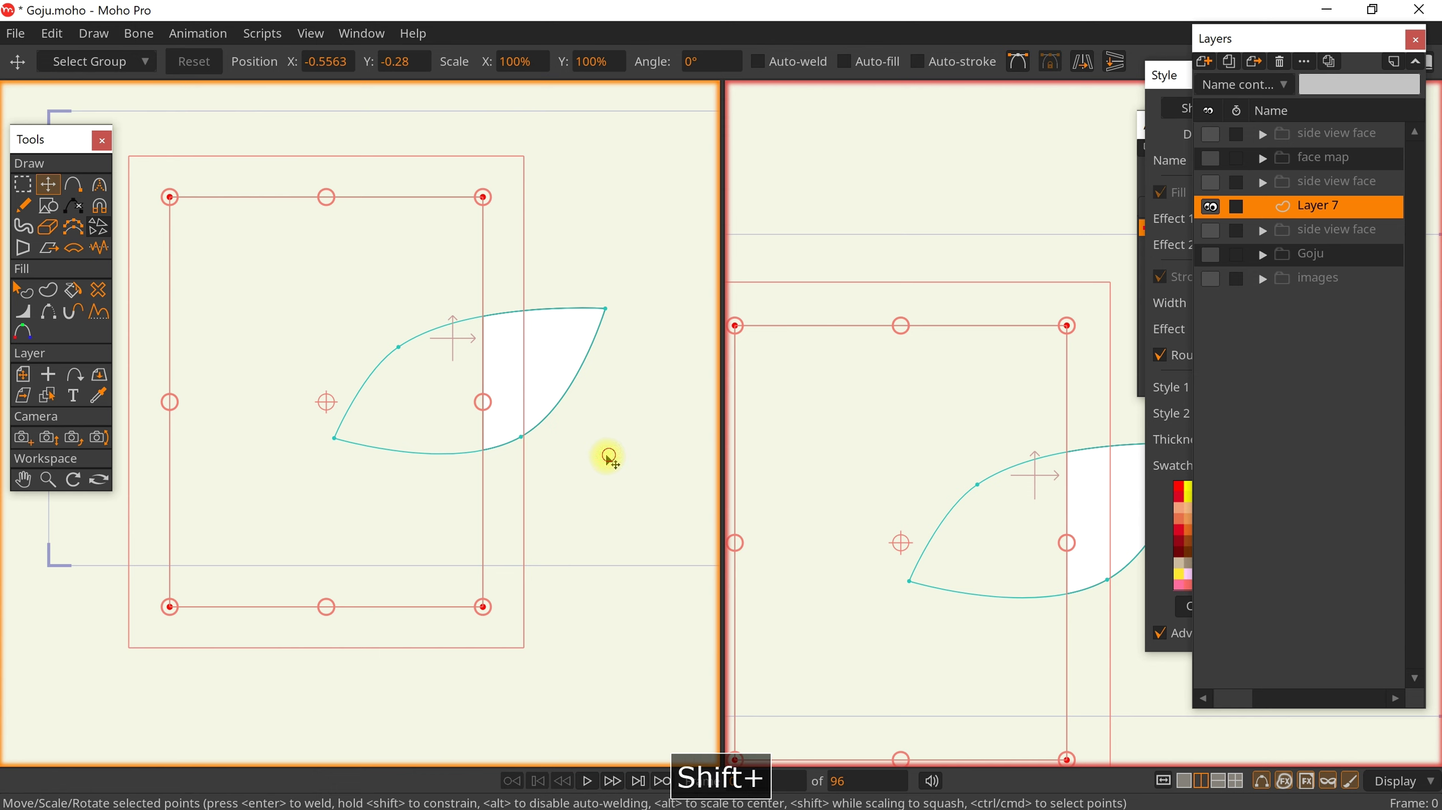
pyautogui.click(608, 456)
pyautogui.press('q')
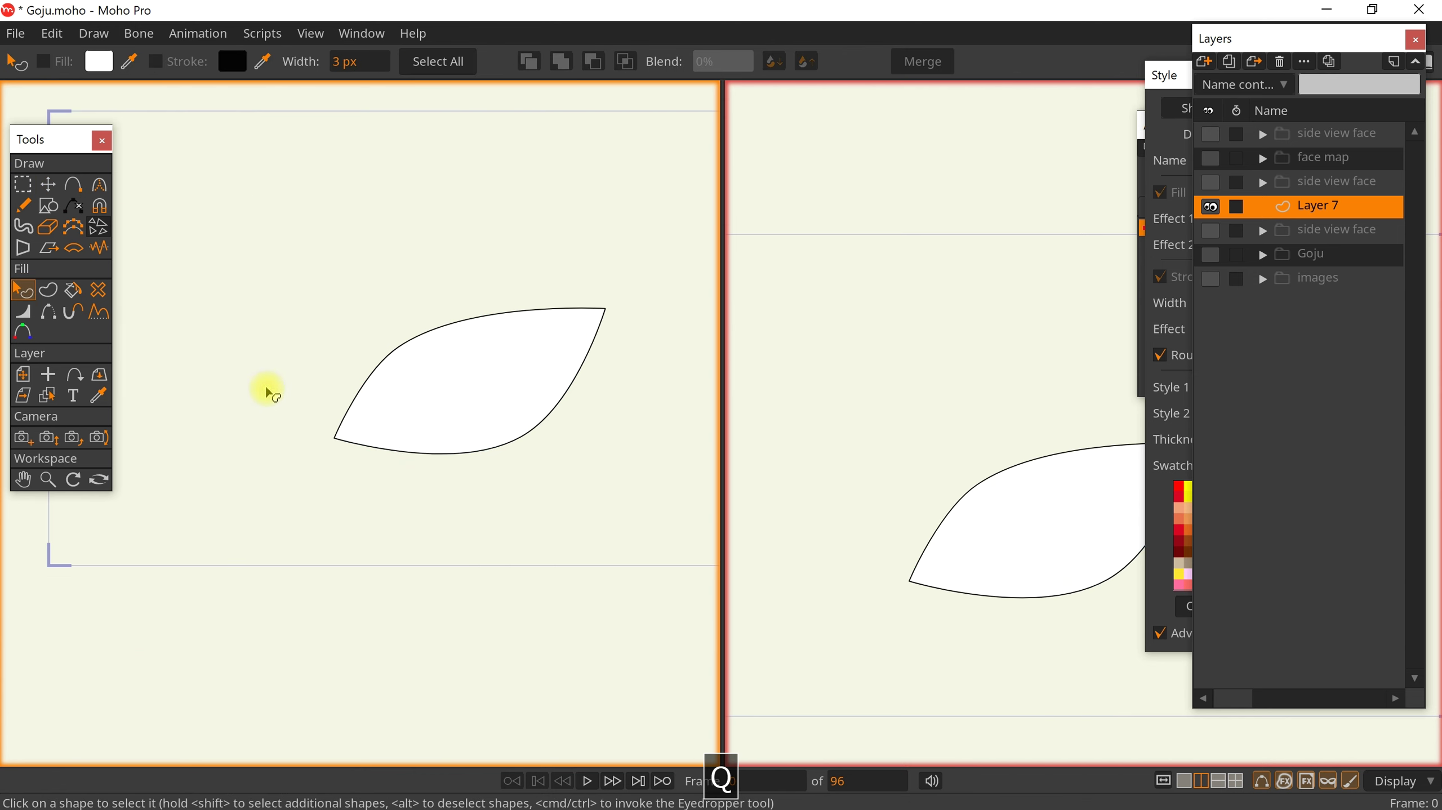
# Move the rectangle horizontally back over the leaf's left half and preview the masked shape
pyautogui.press('t')
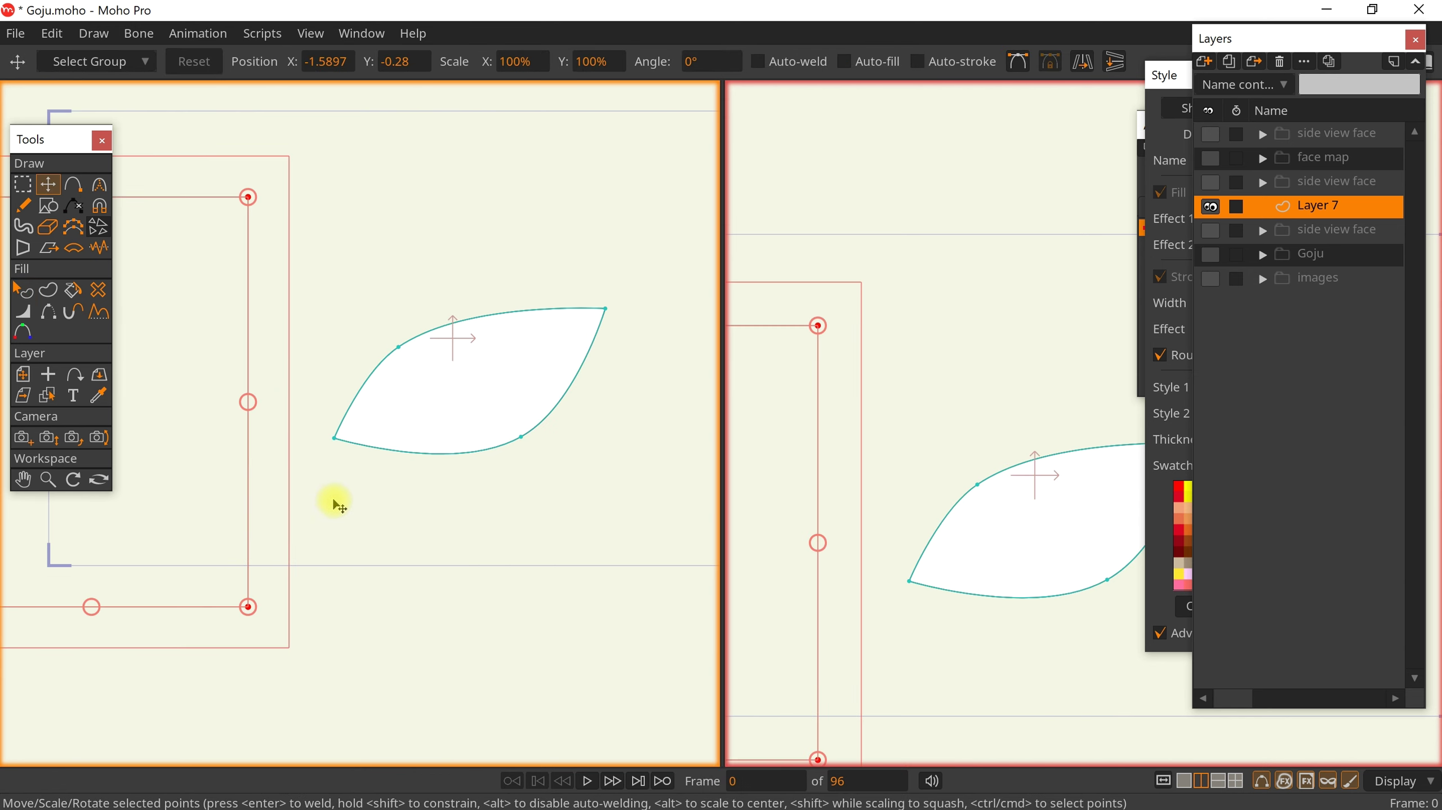
pyautogui.moveTo(338, 505); pyautogui.dragTo(572, 506)
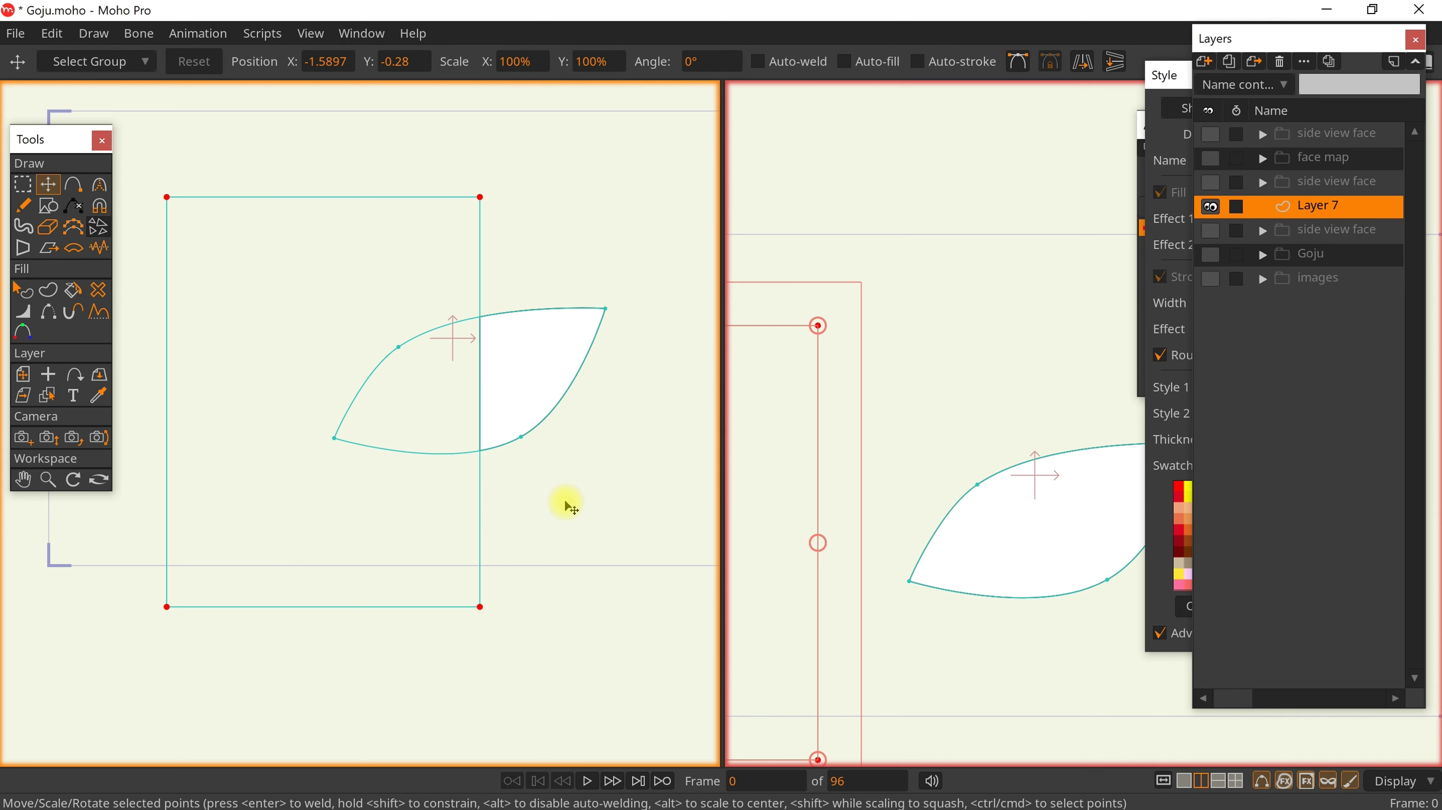
pyautogui.press('q')
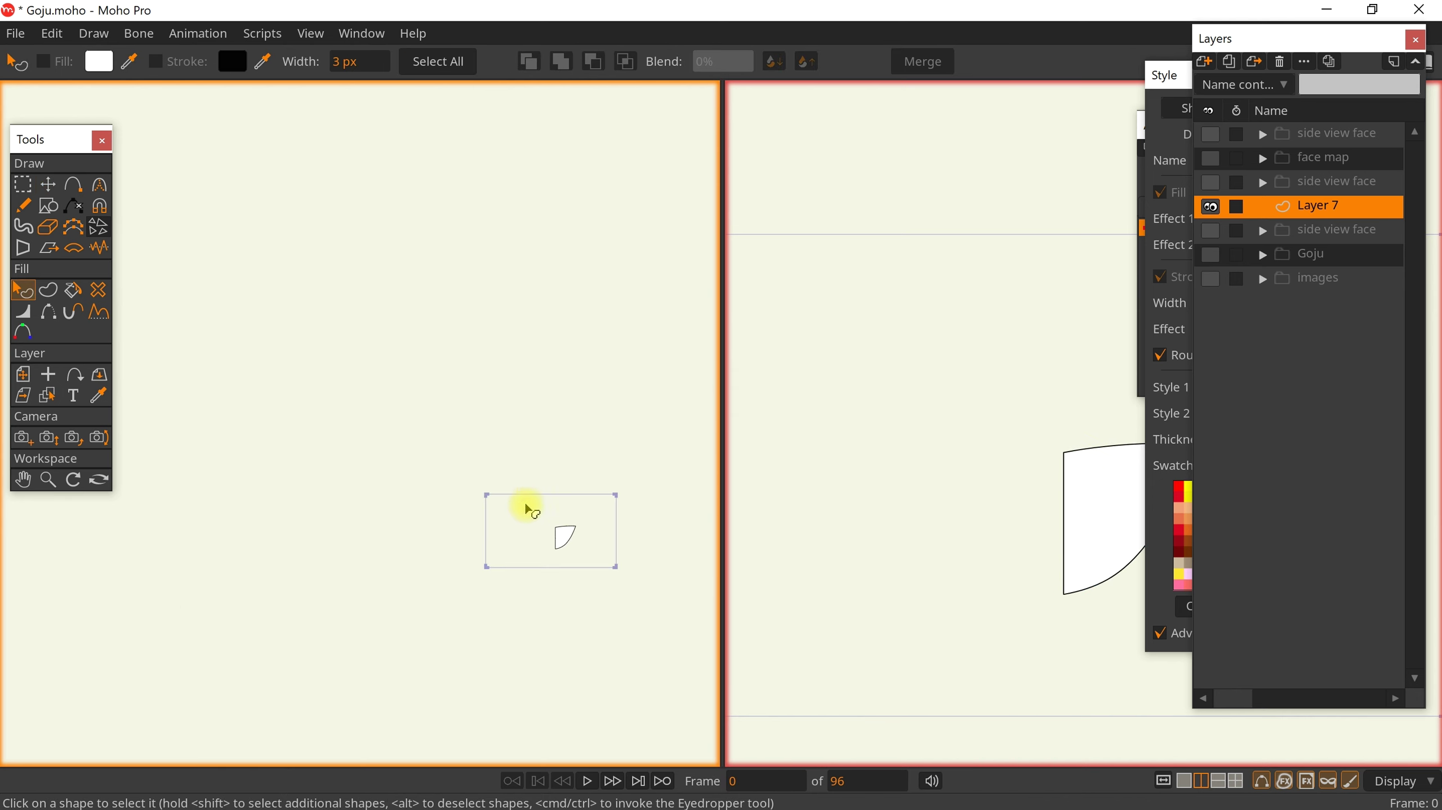
pyautogui.scroll(5, 525, 507)
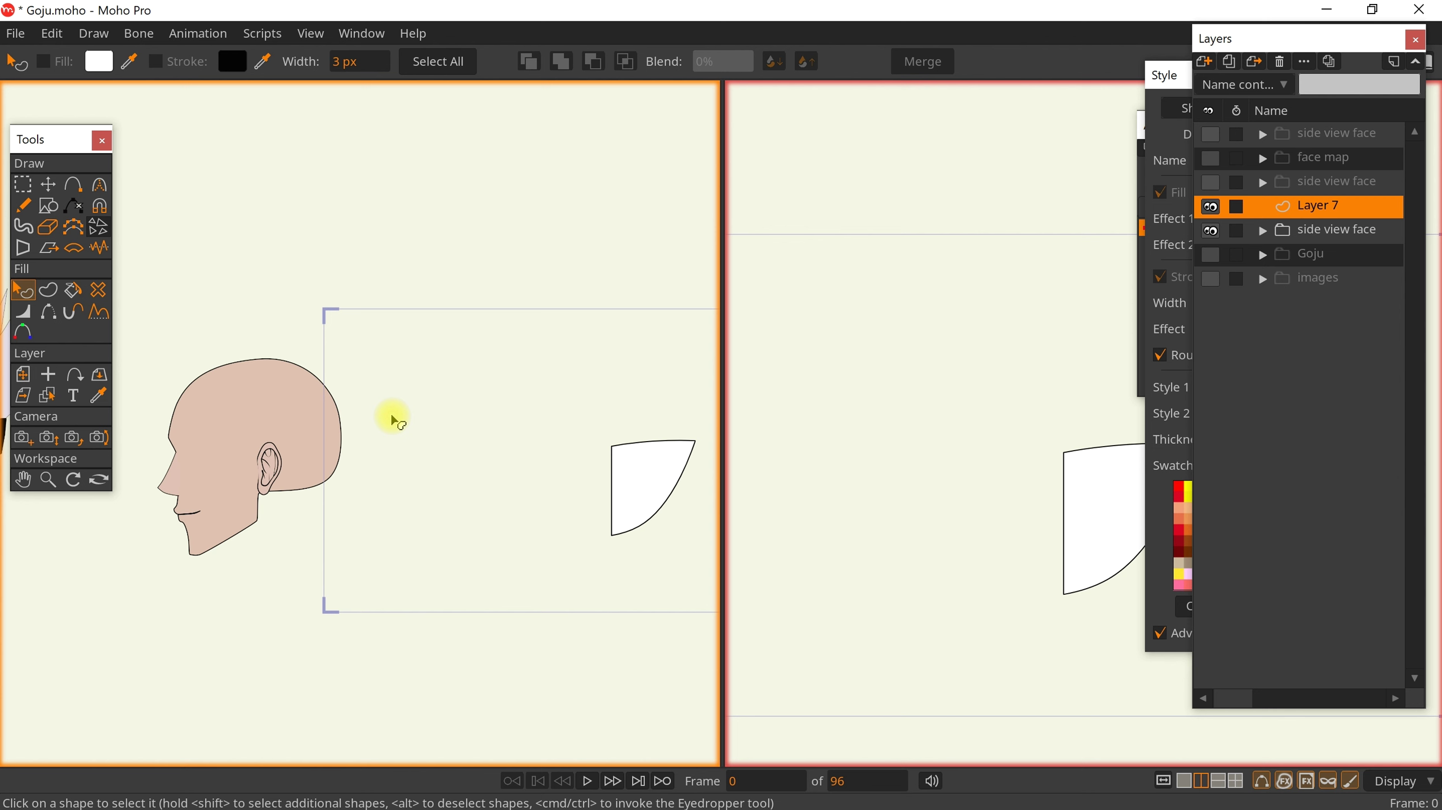
# Select the face layer of the side-view head and make the outline's corner point below the ear peaked
pyautogui.press('t')
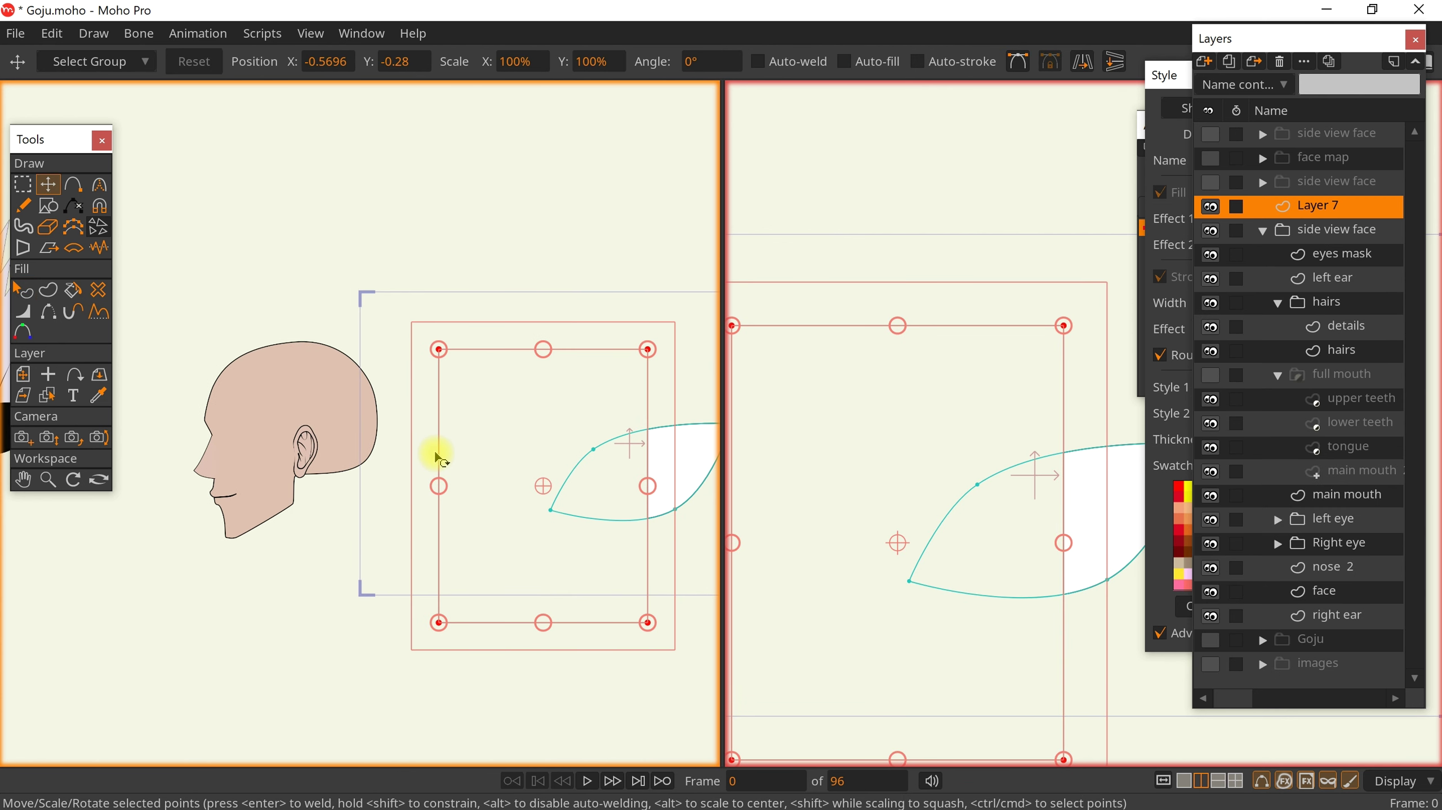
pyautogui.moveTo(434, 453); pyautogui.dragTo(487, 438)
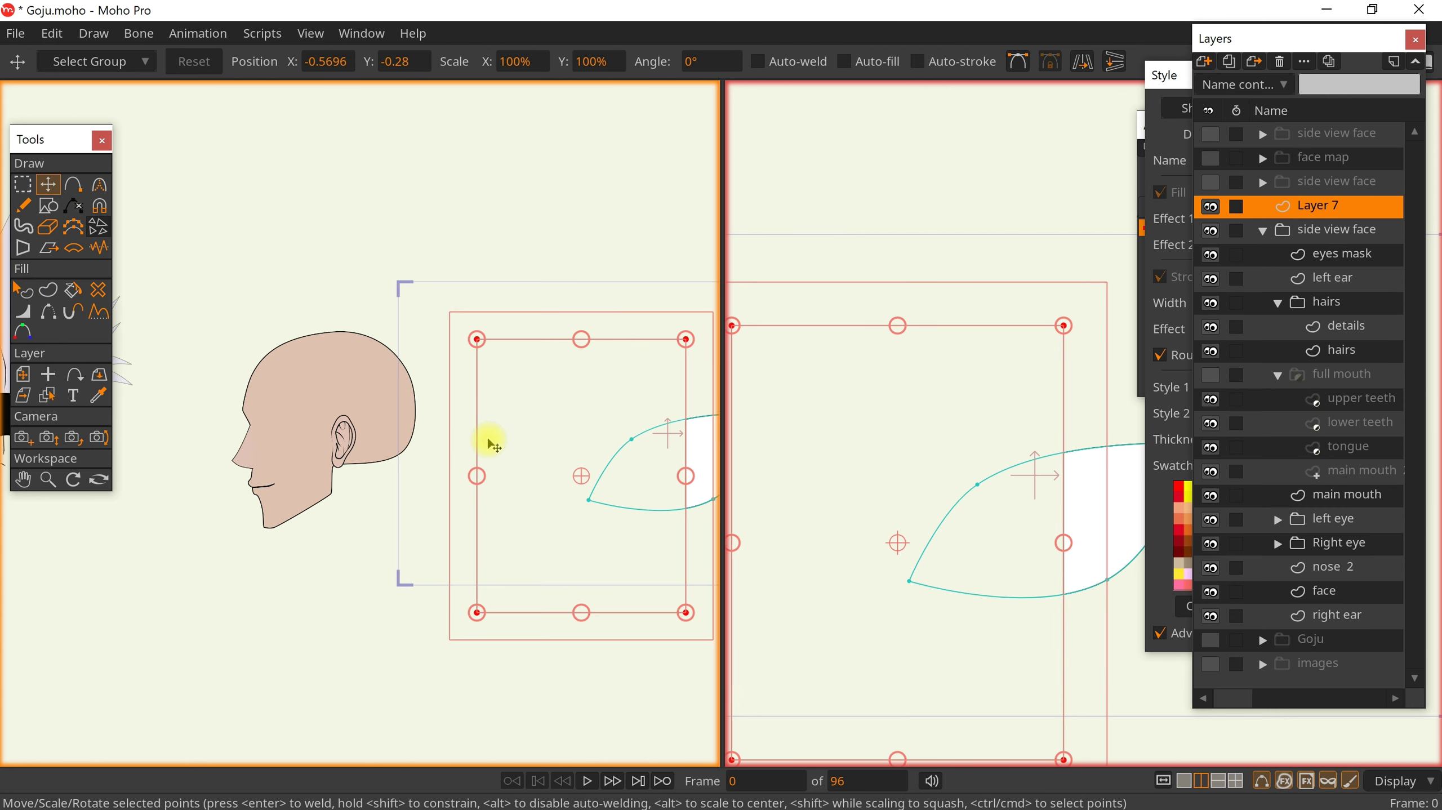
pyautogui.scroll(2, 362, 449)
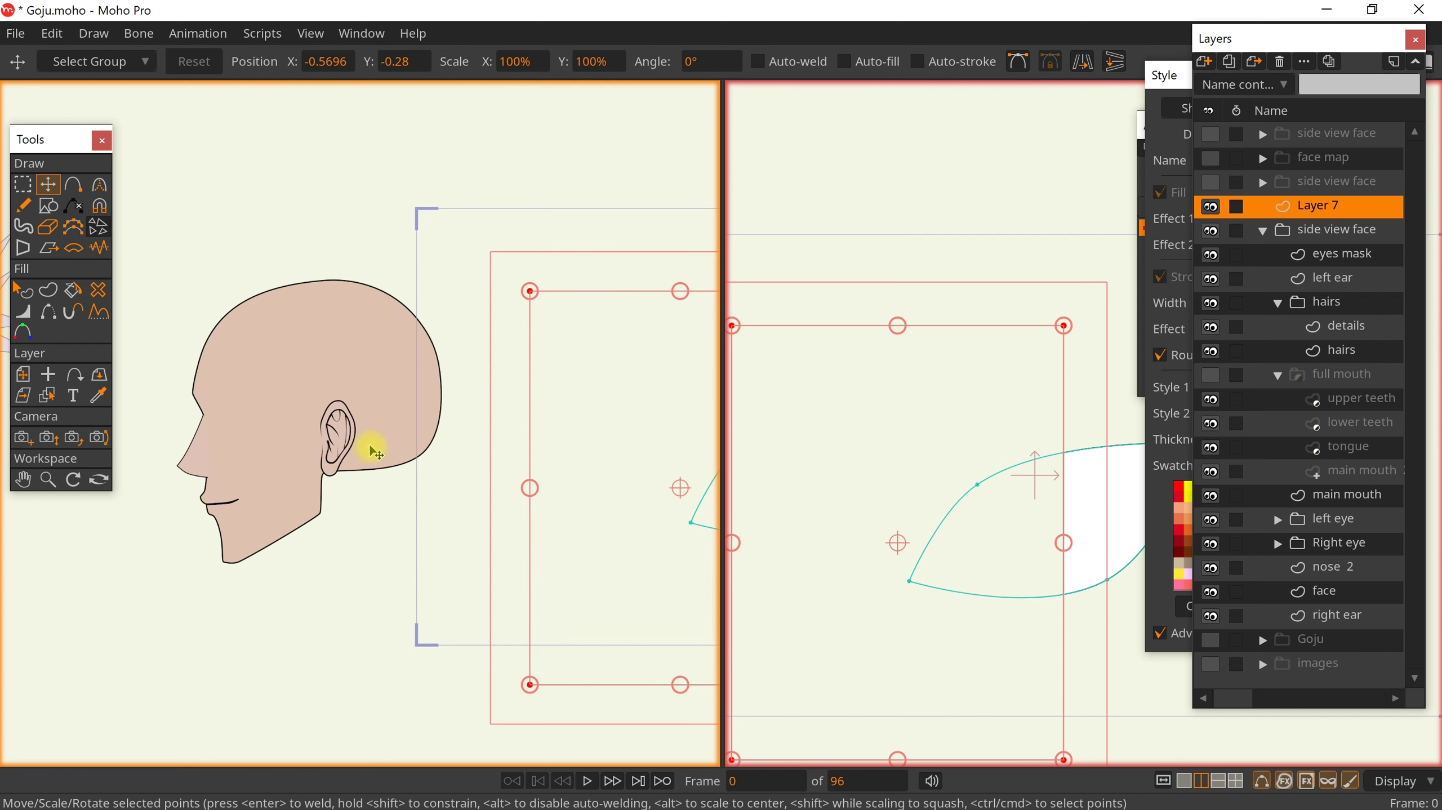
pyautogui.keyDown('alt'); pyautogui.click(377, 451); pyautogui.keyUp('alt')
pyautogui.scroll(2, 428, 454)
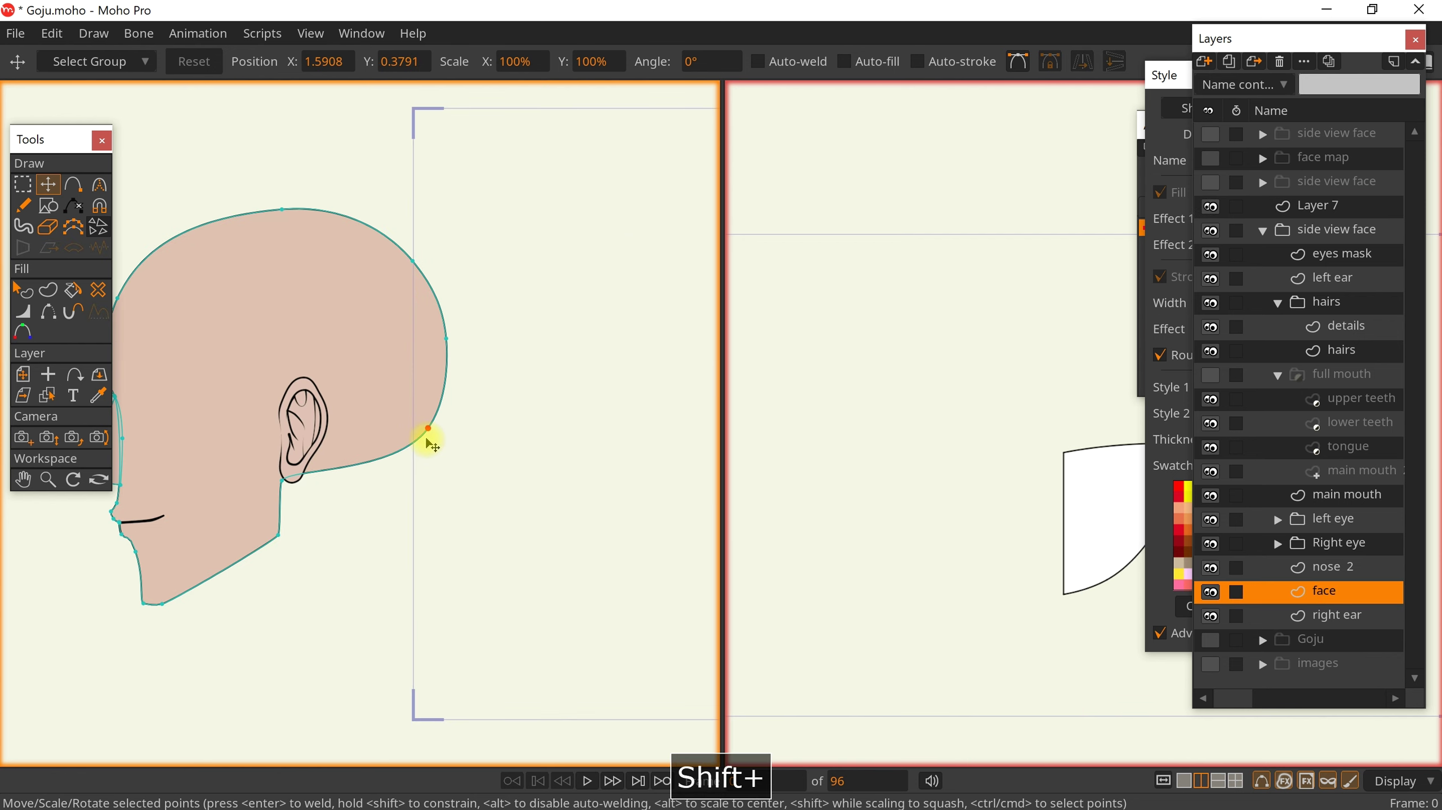
pyautogui.press('c')
pyautogui.scroll(3, 190, 515)
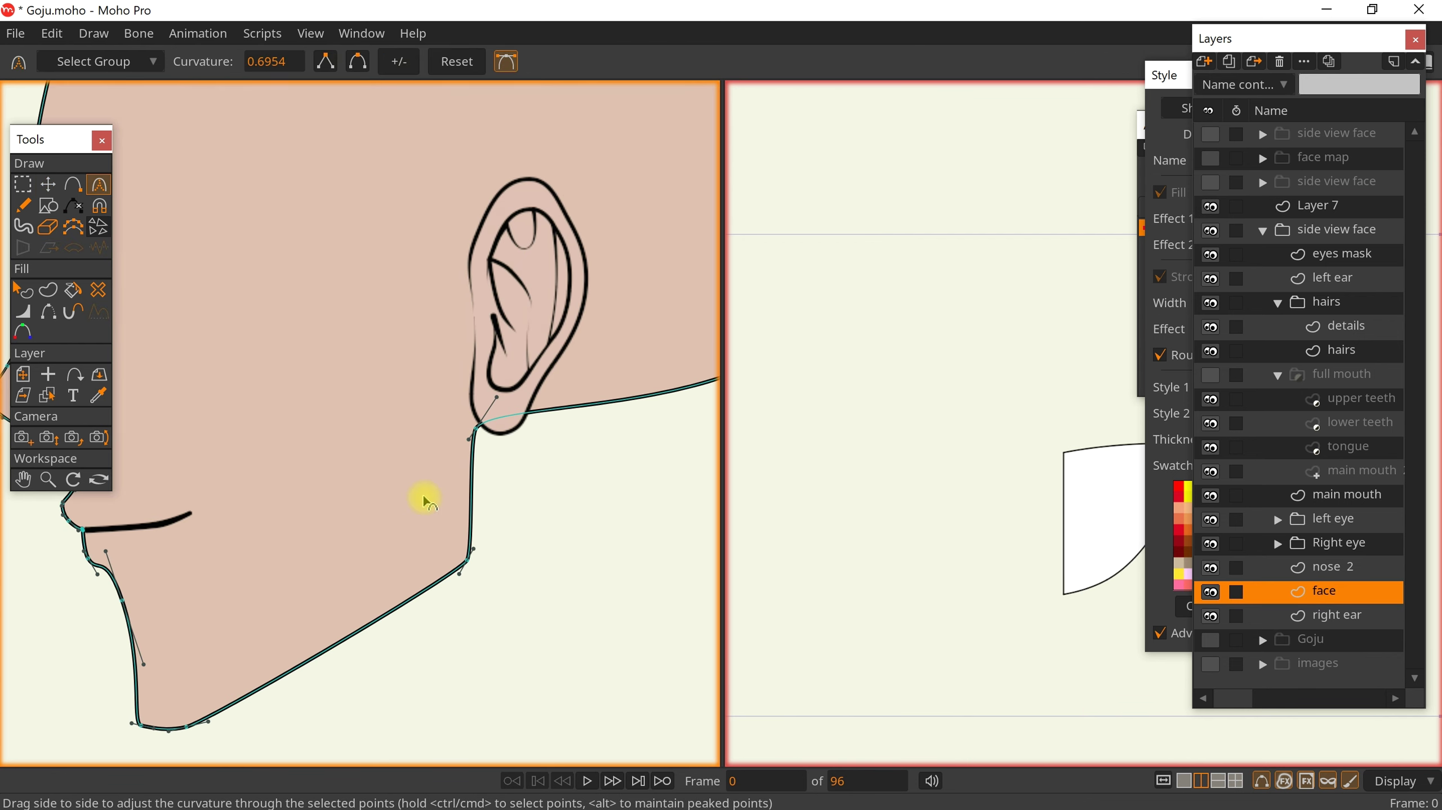
pyautogui.click(330, 56)
# Reposition the jaw corner and neck points of the face outline to refine the jawline, and preview the head
pyautogui.press('t')
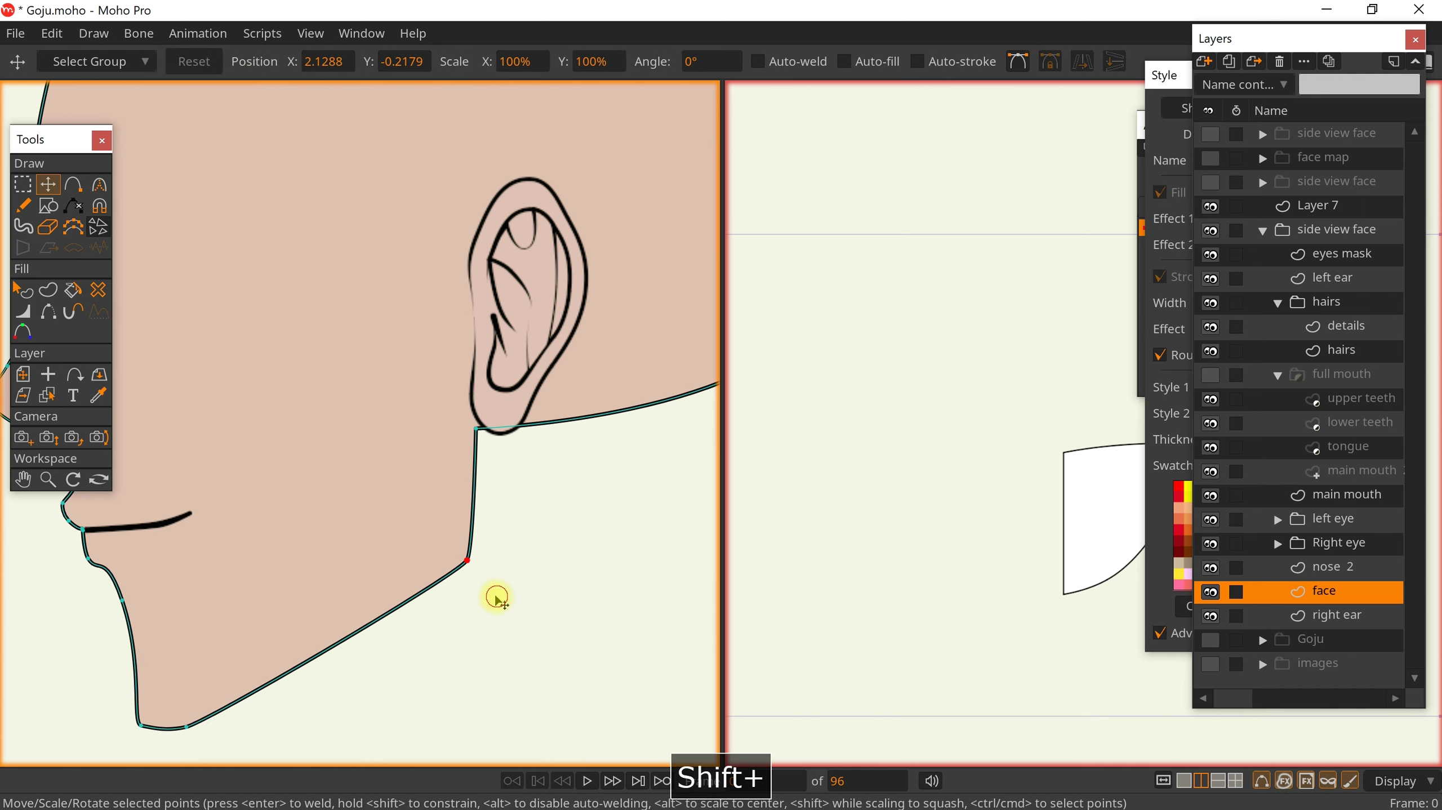
pyautogui.moveTo(468, 562); pyautogui.dragTo(437, 561)
pyautogui.moveTo(476, 429); pyautogui.dragTo(477, 413)
pyautogui.moveTo(451, 569); pyautogui.dragTo(486, 550)
pyautogui.scroll(-2, 504, 549)
pyautogui.press('q')
pyautogui.scroll(-3, 508, 555)
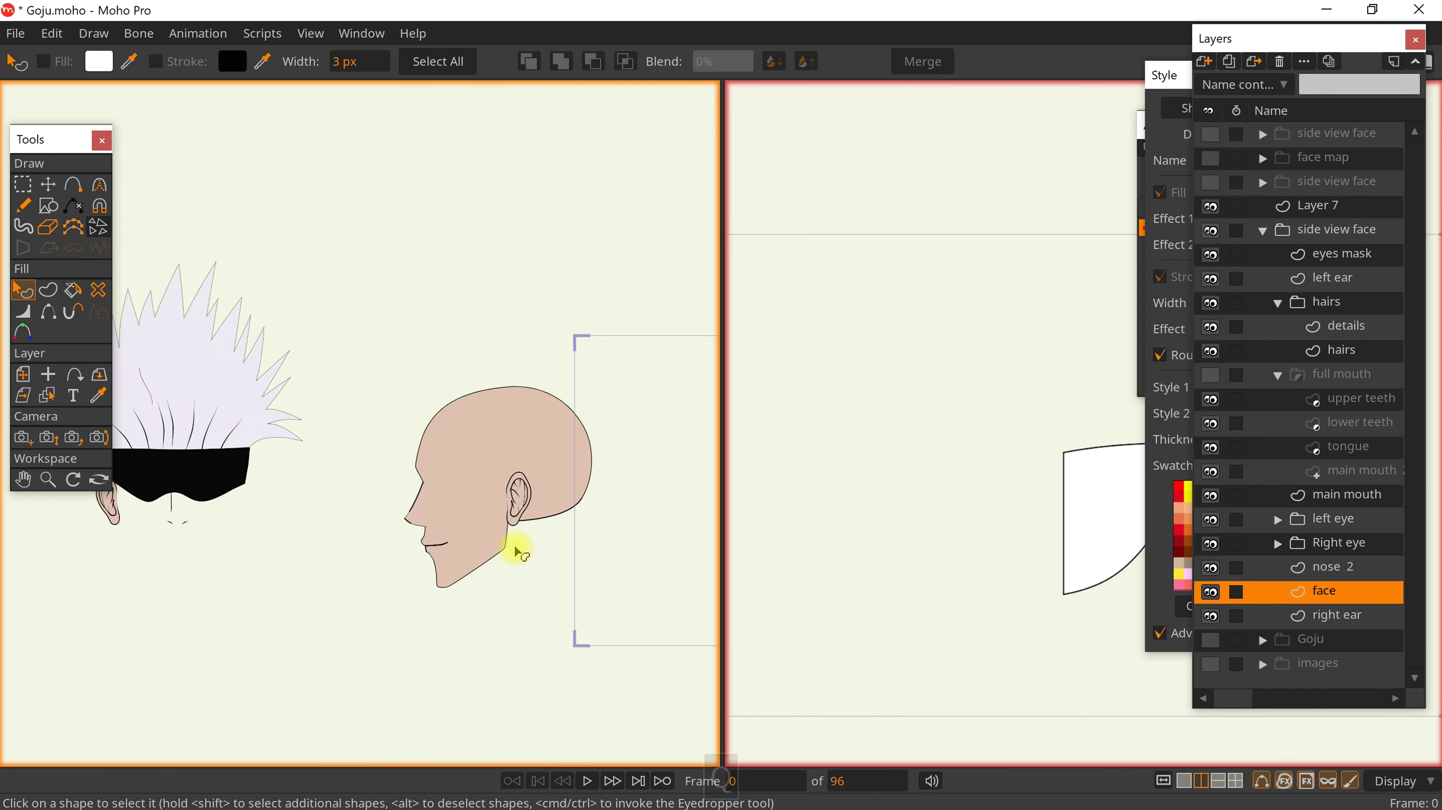
pyautogui.scroll(2, 521, 553)
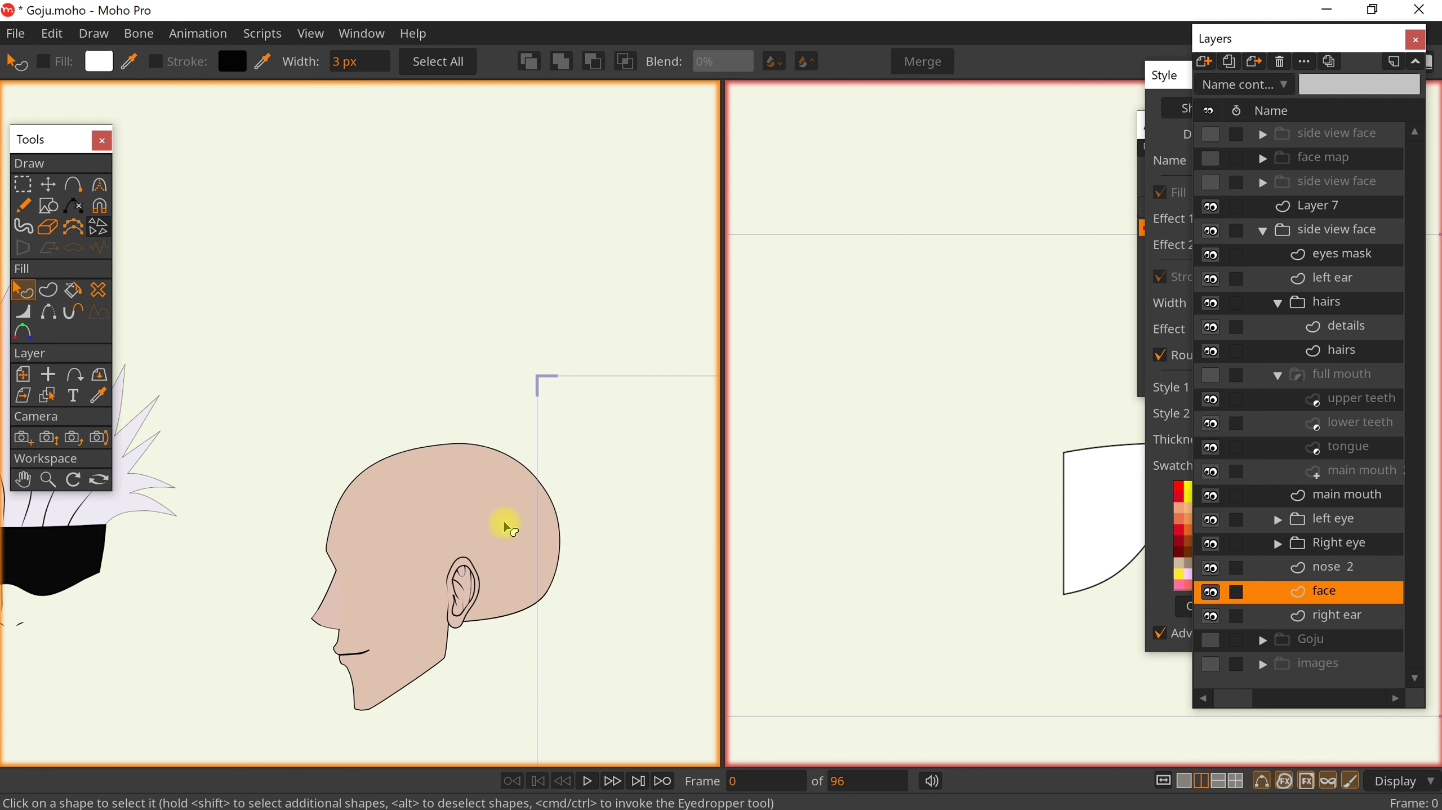
# Adjust the outline points at the back of the head to reshape the skull curve, and preview the result
pyautogui.press('t')
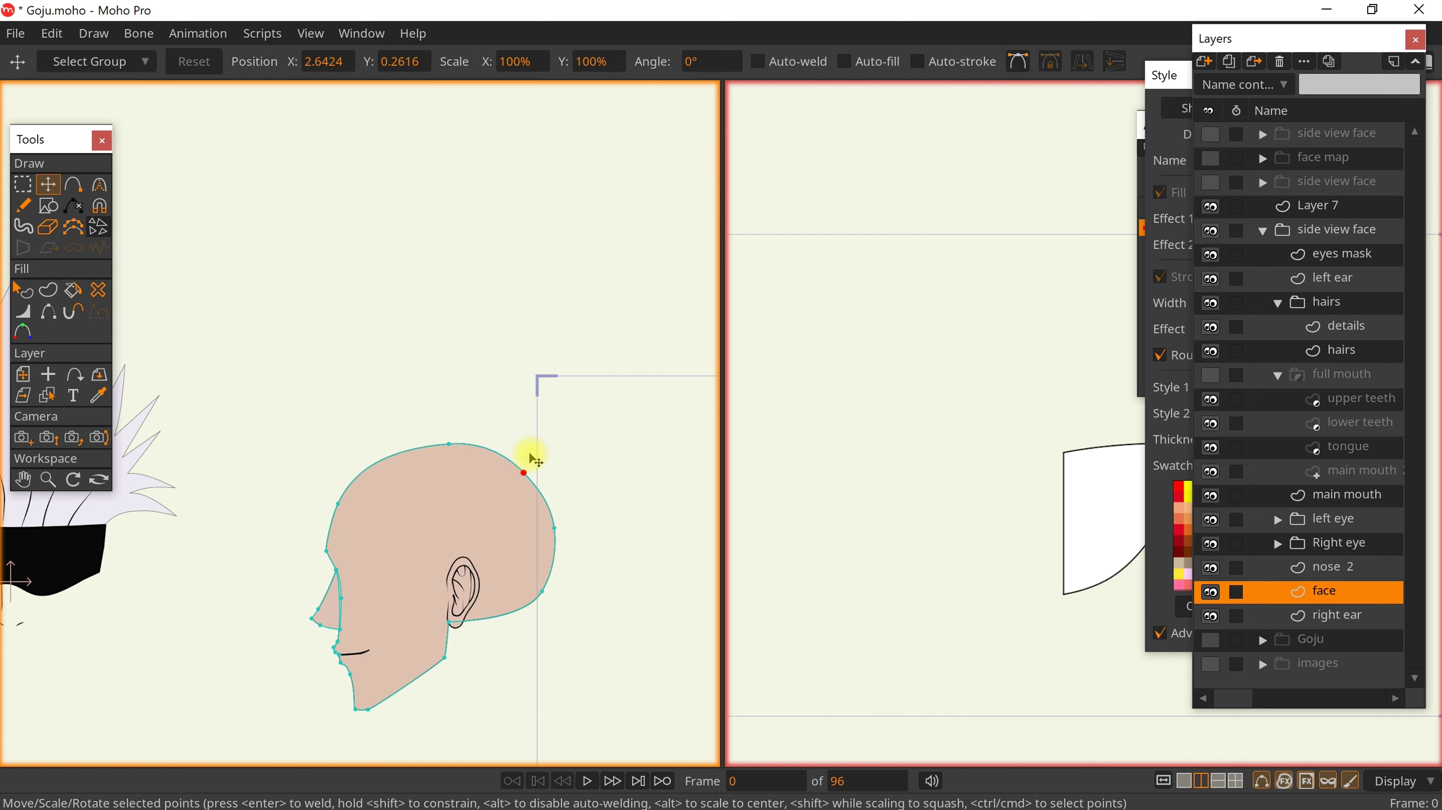
pyautogui.hotkey('ctrl', 'z')
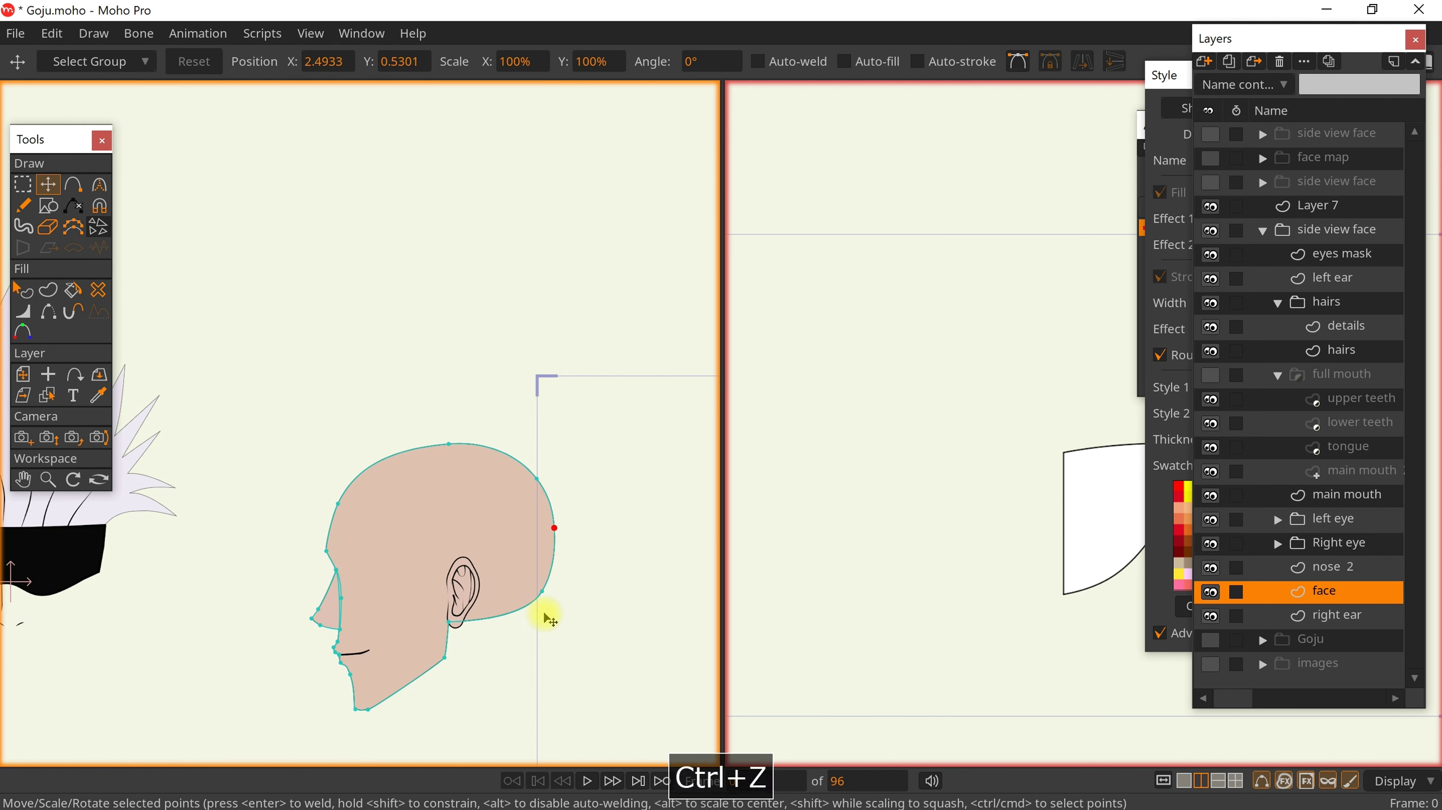
pyautogui.hotkey('ctrl', 'shift', 'z')
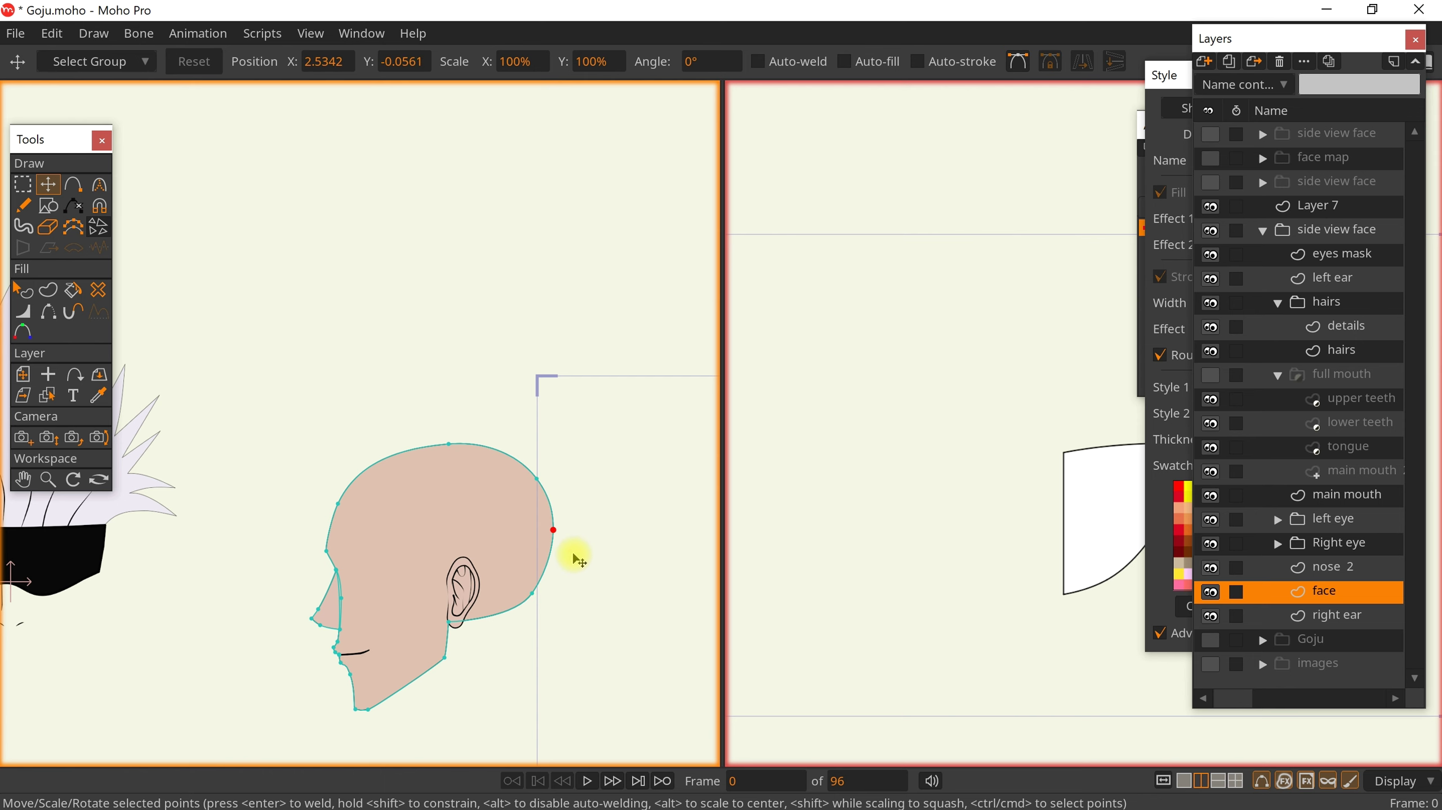
pyautogui.press('q')
pyautogui.scroll(-3, 553, 570)
pyautogui.moveTo(539, 572); pyautogui.dragTo(636, 456)
pyautogui.scroll(4, 631, 461)
pyautogui.scroll(-2, 622, 472)
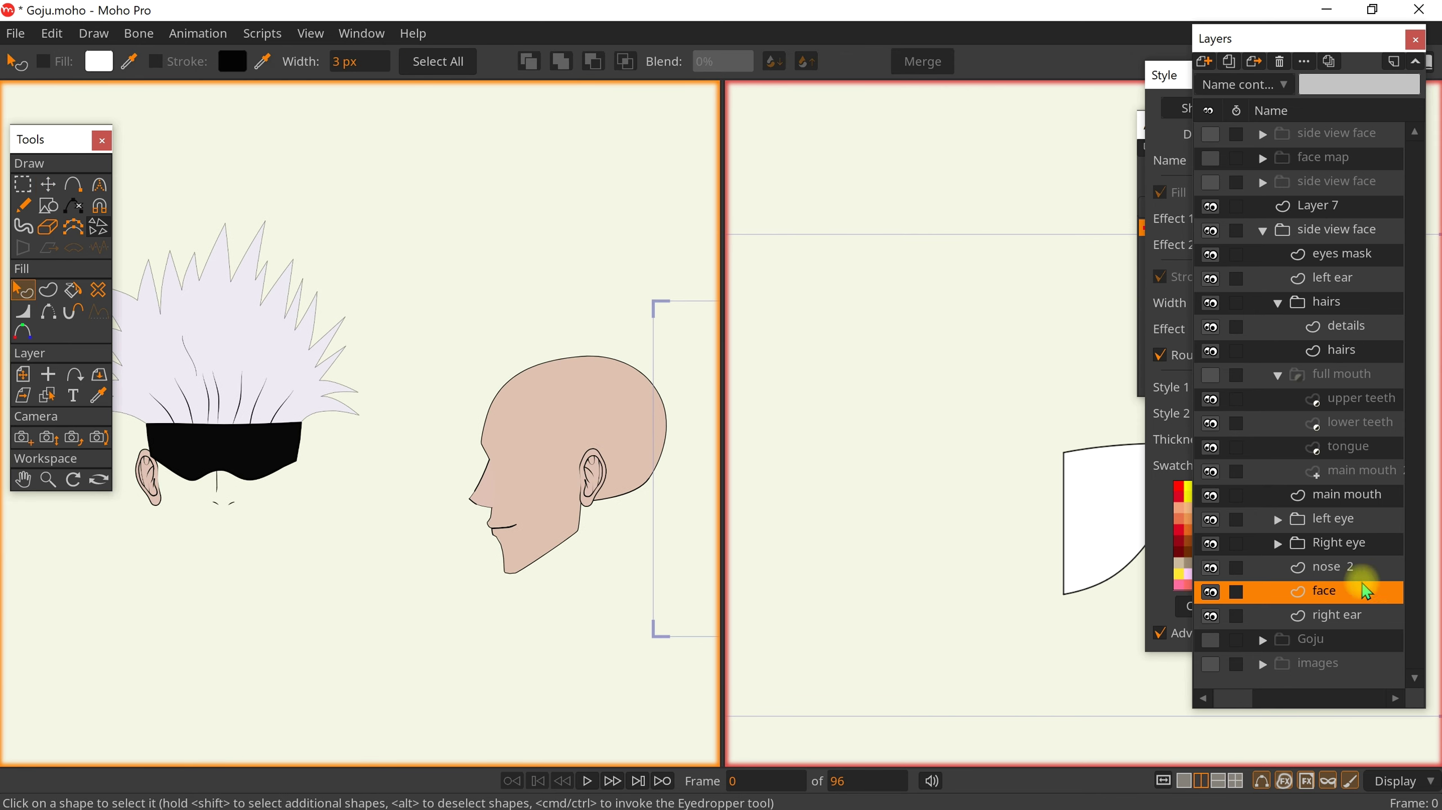
# Move the left eye group horizontally from the front-view hair and mask onto the side-view face, near the nose bridge
pyautogui.click(1328, 518)
pyautogui.press('m')
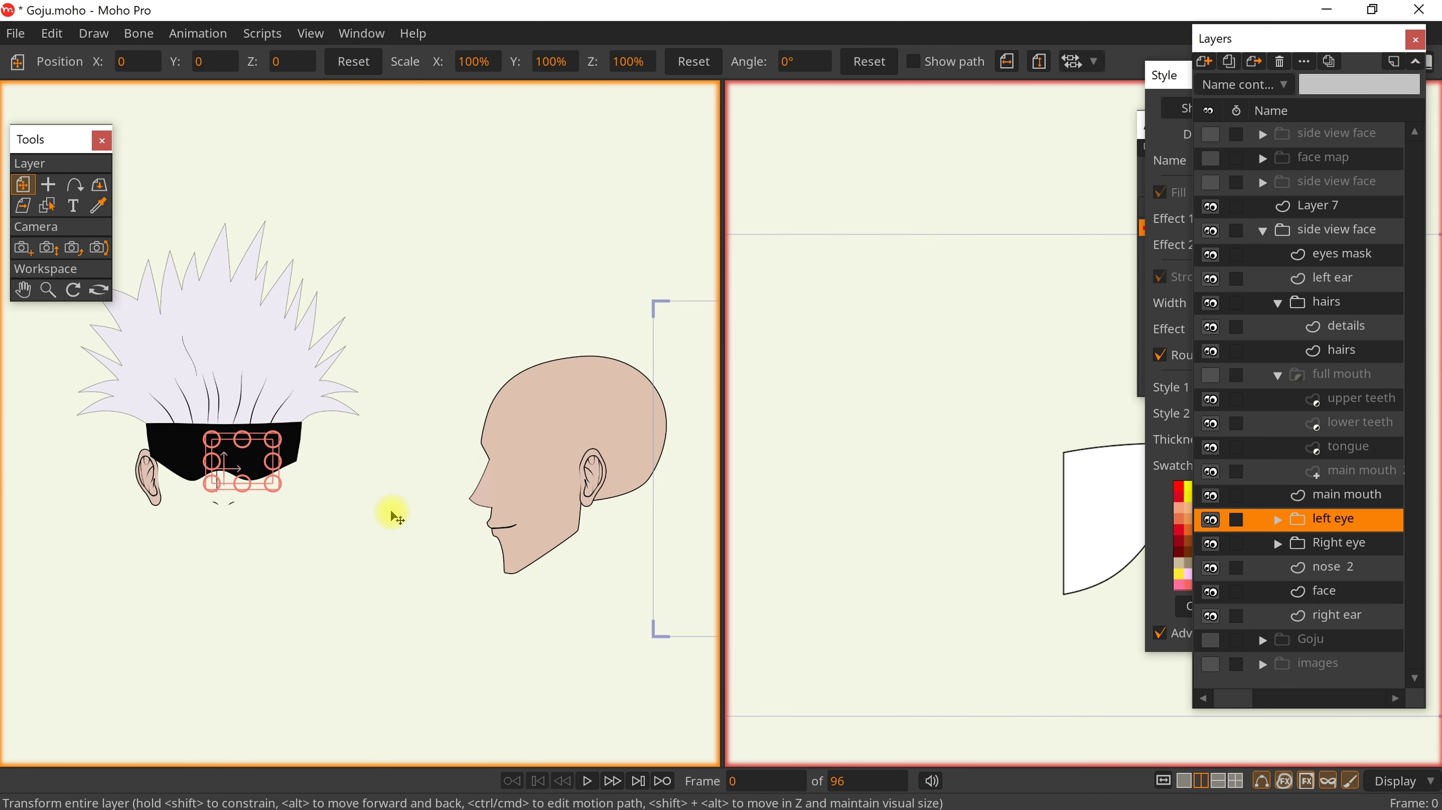
pyautogui.moveTo(443, 509); pyautogui.dragTo(634, 509)
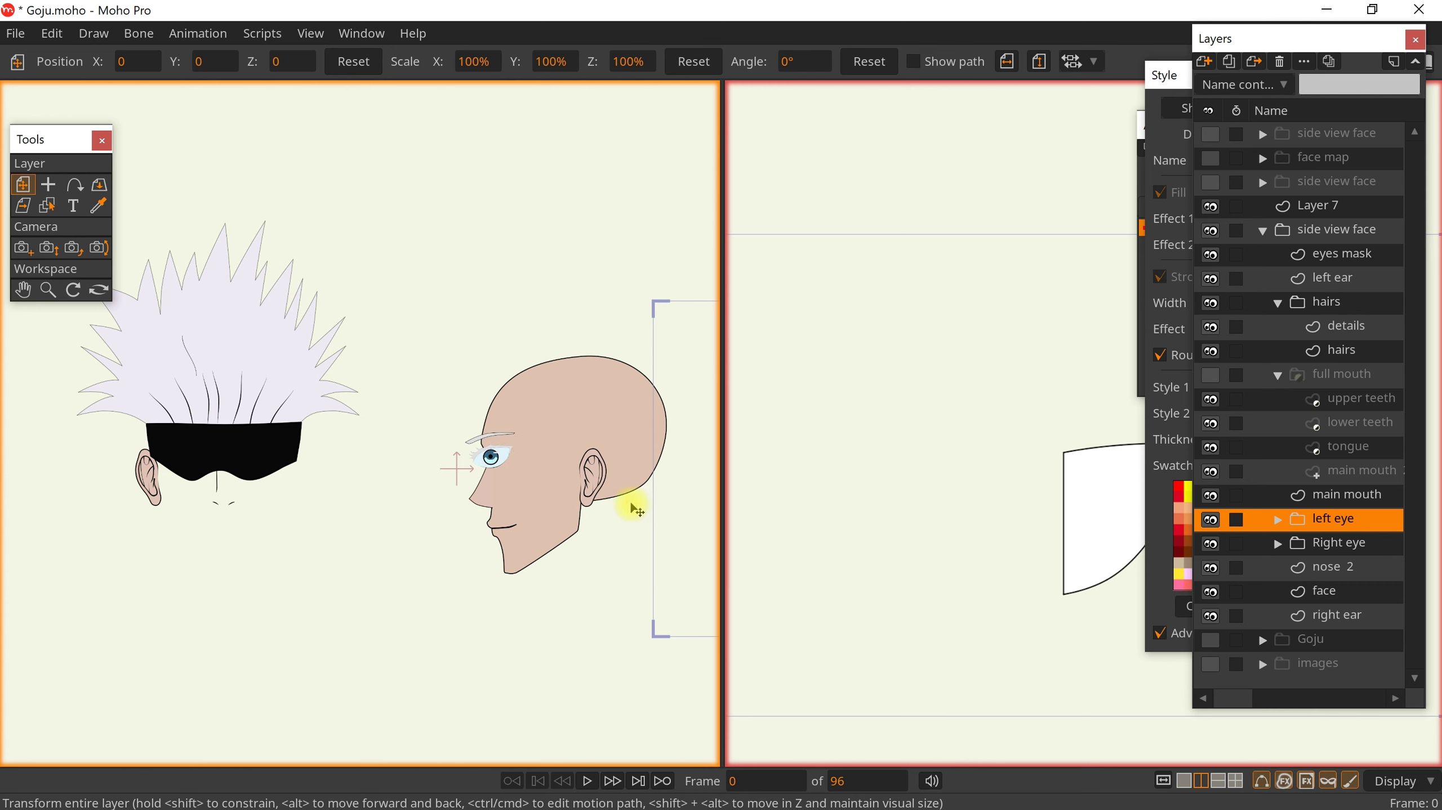
pyautogui.scroll(6, 525, 465)
pyautogui.moveTo(519, 473); pyautogui.dragTo(507, 473)
pyautogui.scroll(-5, 499, 467)
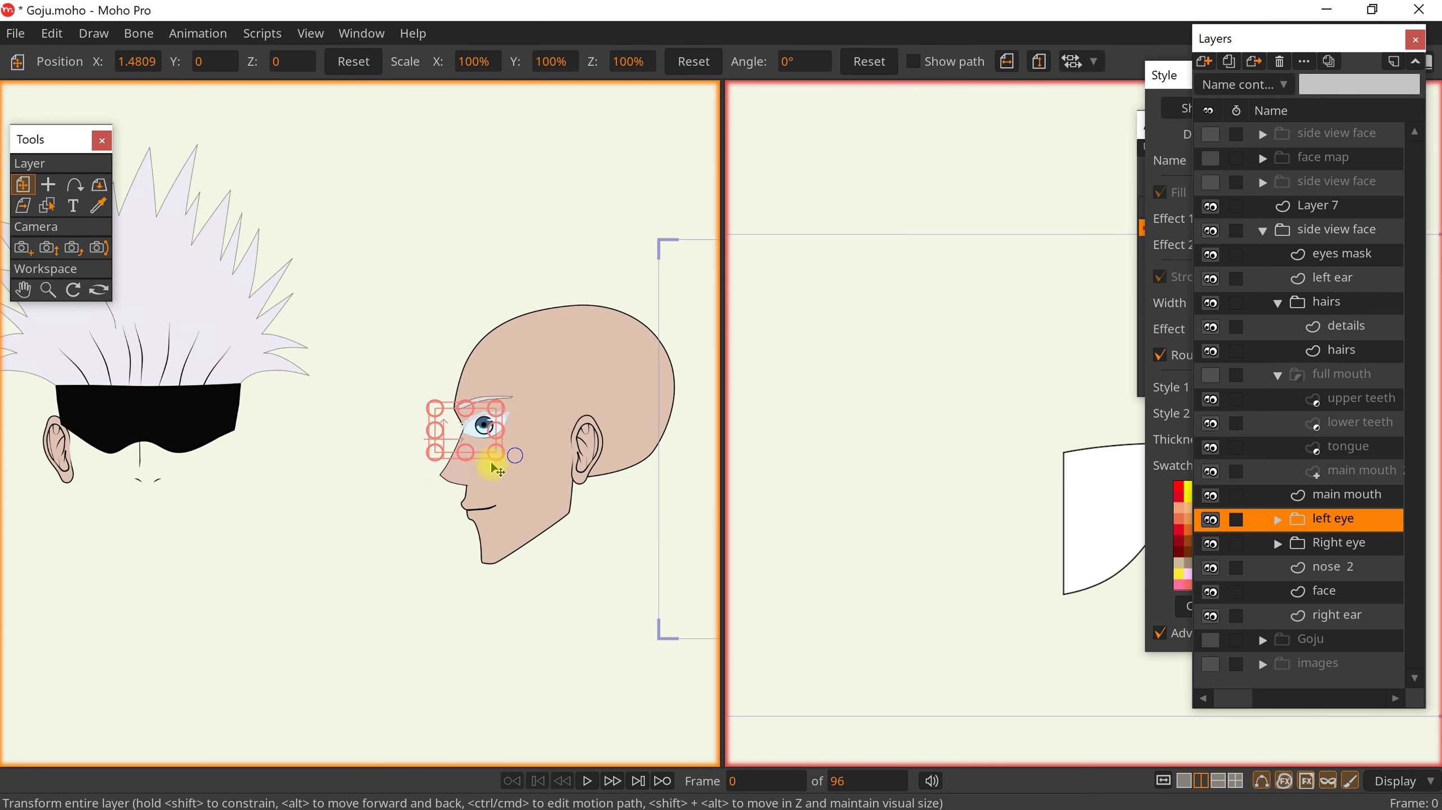
# Pick the left eye 2 layer and delete the points at the front end of the eye white
pyautogui.scroll(9, 488, 442)
pyautogui.keyDown('alt'); pyautogui.rightClick(463, 432); pyautogui.keyUp('alt')
pyautogui.press('Escape')
pyautogui.press('g')
pyautogui.moveTo(369, 392); pyautogui.dragTo(283, 509)
pyautogui.press('Delete')
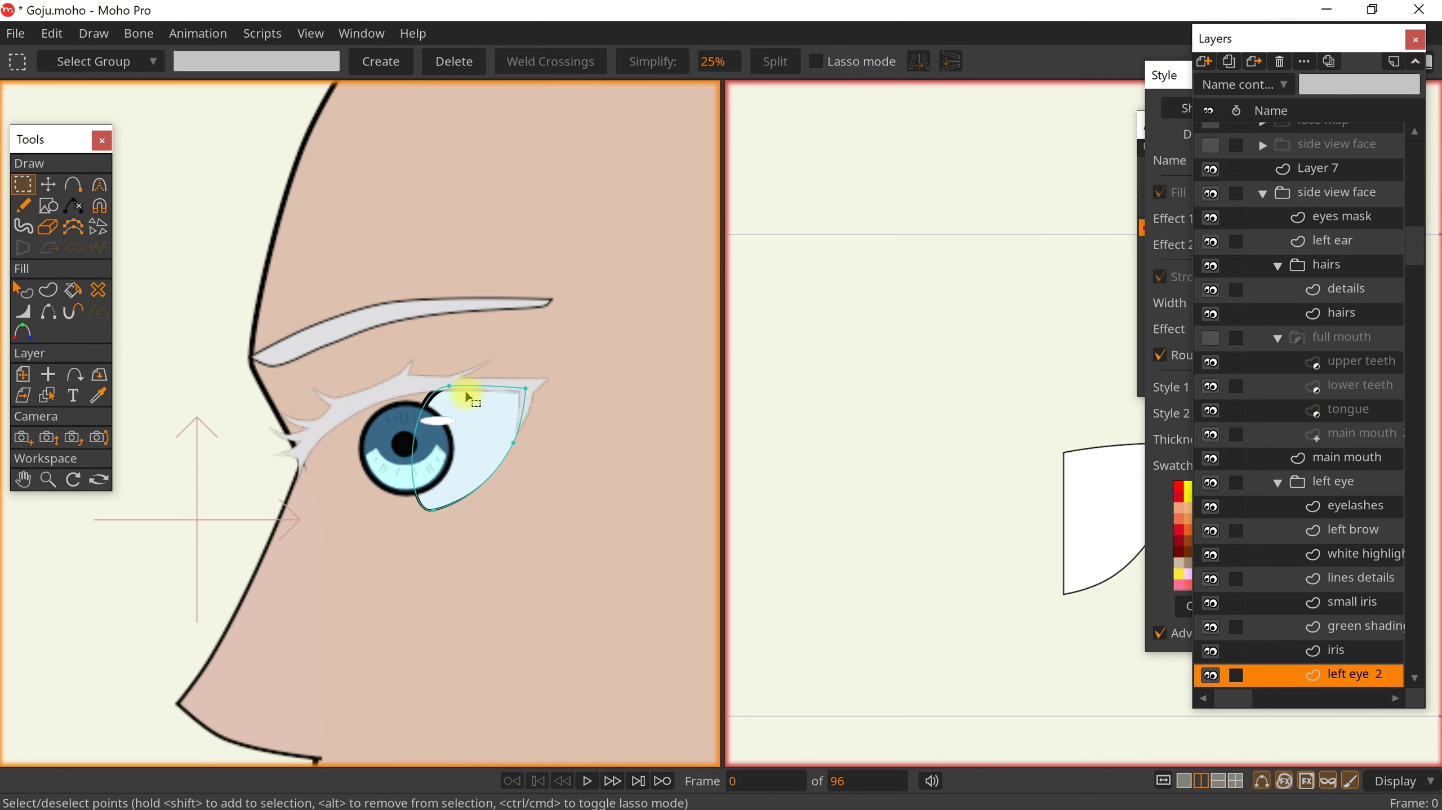
# Move the eye white's upper and lower front points toward the nose and adjust the curvature at the upper one
pyautogui.press('t')
pyautogui.moveTo(469, 400); pyautogui.dragTo(384, 400)
pyautogui.moveTo(434, 533); pyautogui.dragTo(401, 533)
pyautogui.moveTo(381, 412); pyautogui.dragTo(386, 419)
pyautogui.press('c')
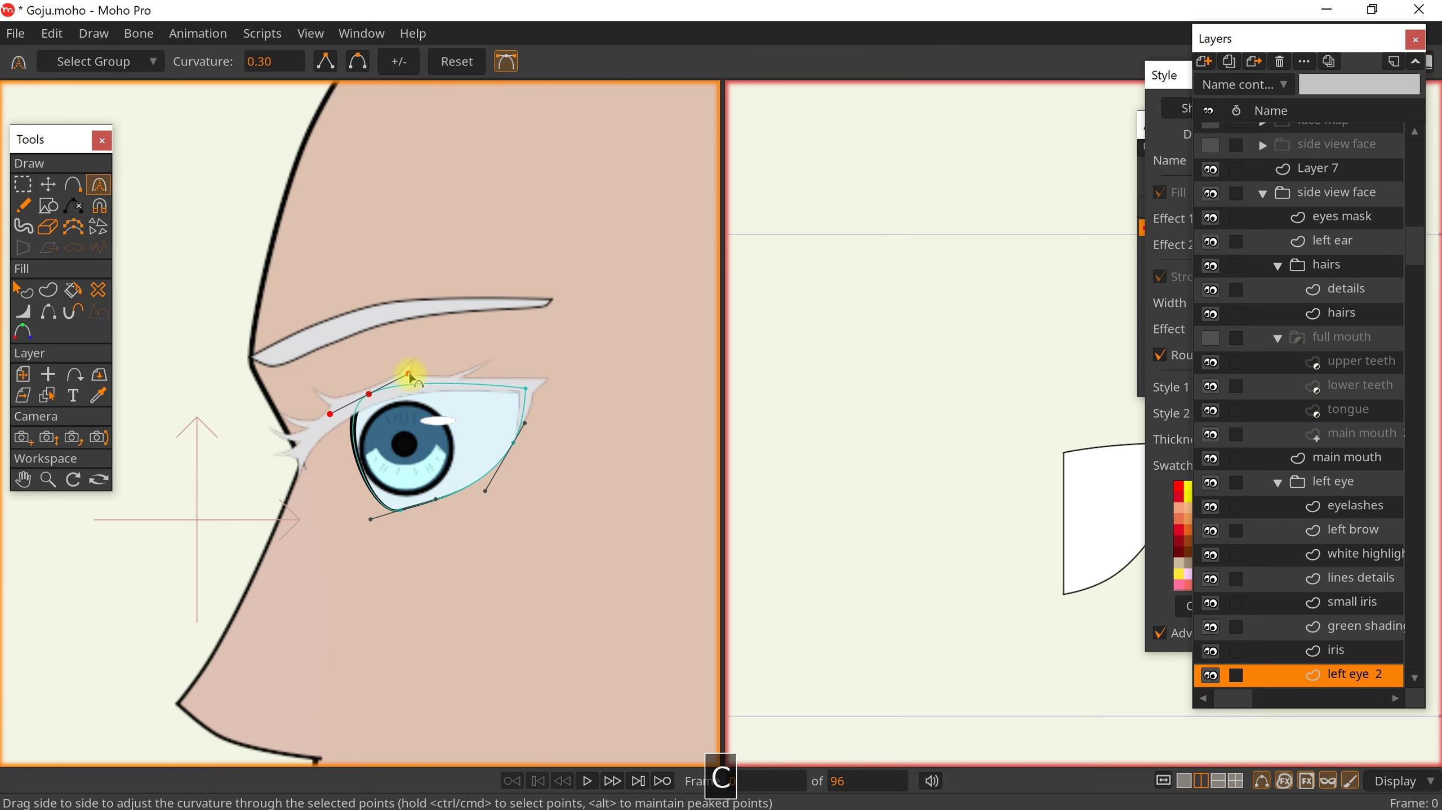
# Narrow the eye white horizontally and set the line width at its lower front point to 0%
pyautogui.press('t')
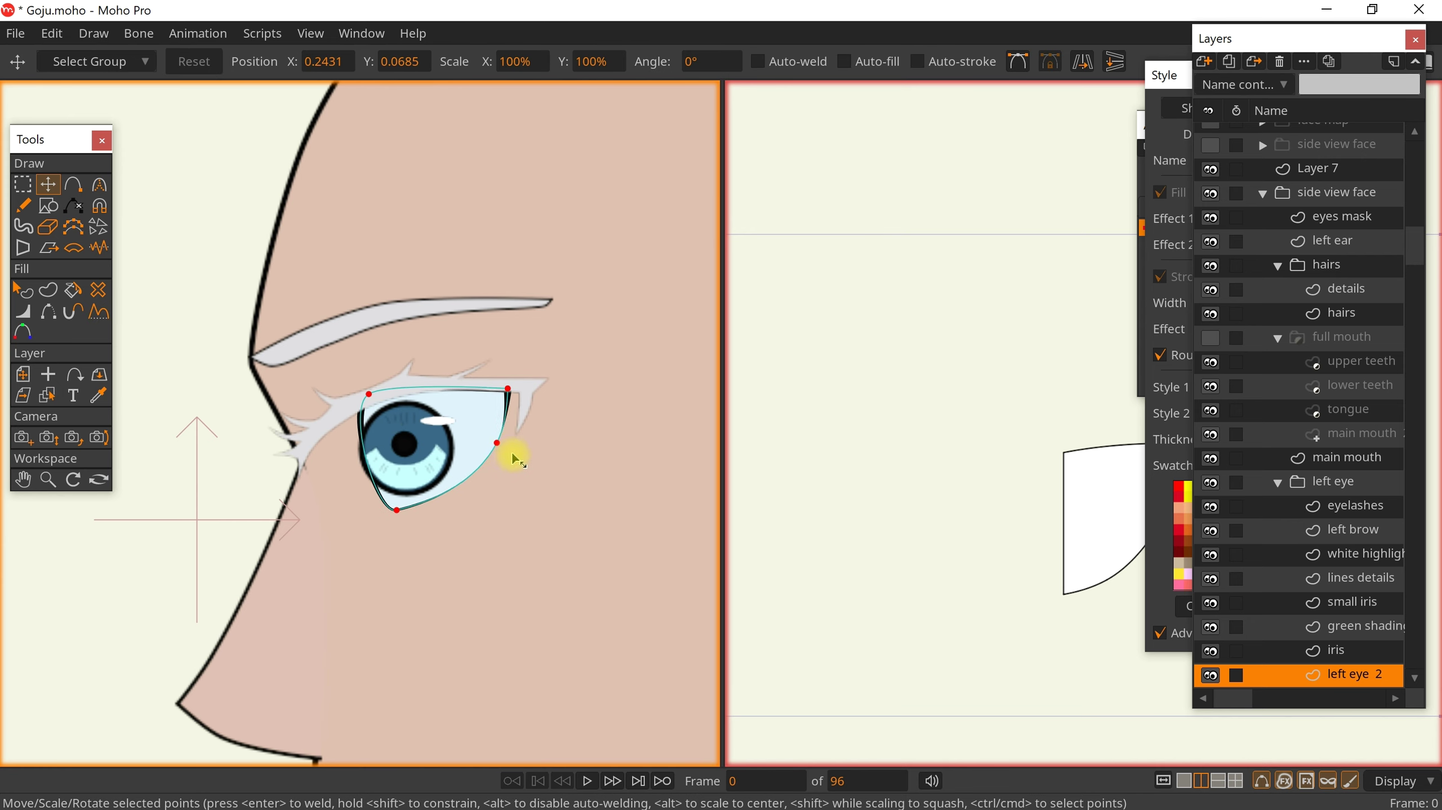
pyautogui.scroll(-1, 499, 459)
pyautogui.hotkey('ctrl', 'z')
pyautogui.scroll(2, 420, 448)
pyautogui.press('w')
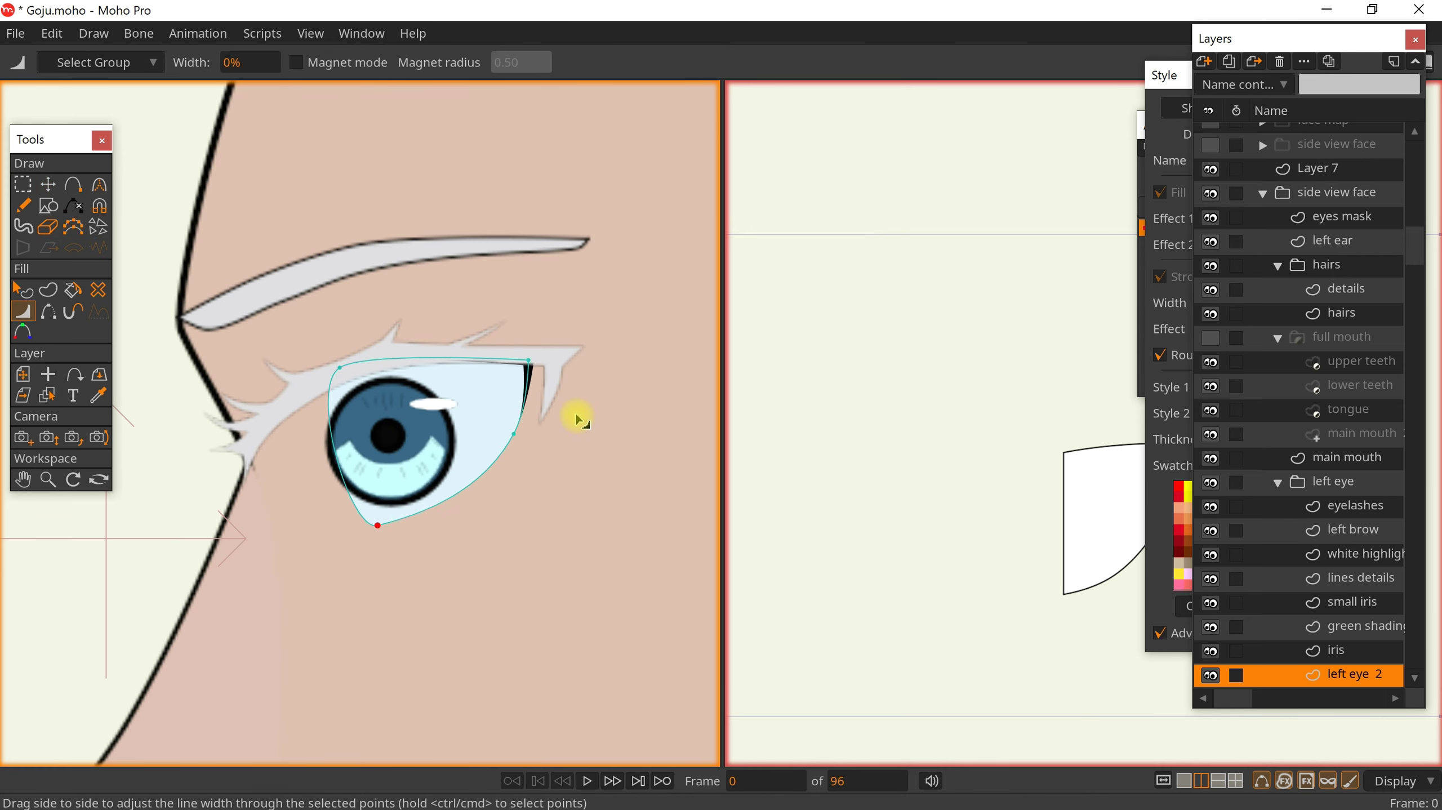
# Squash the iris into a narrow, slightly tilted oval near the front of the eye white and thin its outline
pyautogui.press('q')
pyautogui.click(437, 457)
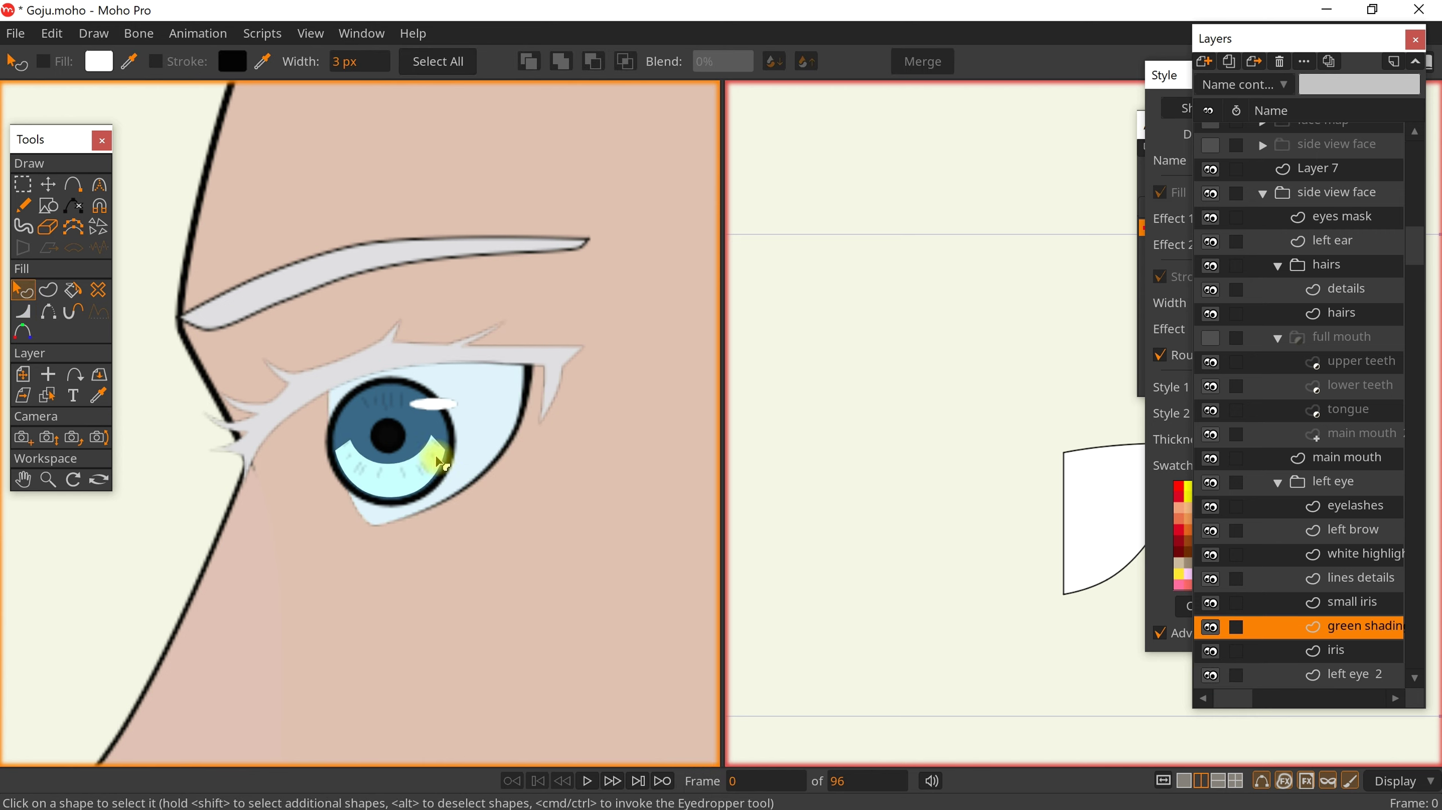
pyautogui.click(419, 444)
pyautogui.press('t')
pyautogui.hotkey('ctrl', 'a')
pyautogui.moveTo(329, 443); pyautogui.dragTo(375, 443)
pyautogui.moveTo(511, 480); pyautogui.dragTo(511, 469)
pyautogui.scroll(2, 445, 459)
pyautogui.press('Escape')
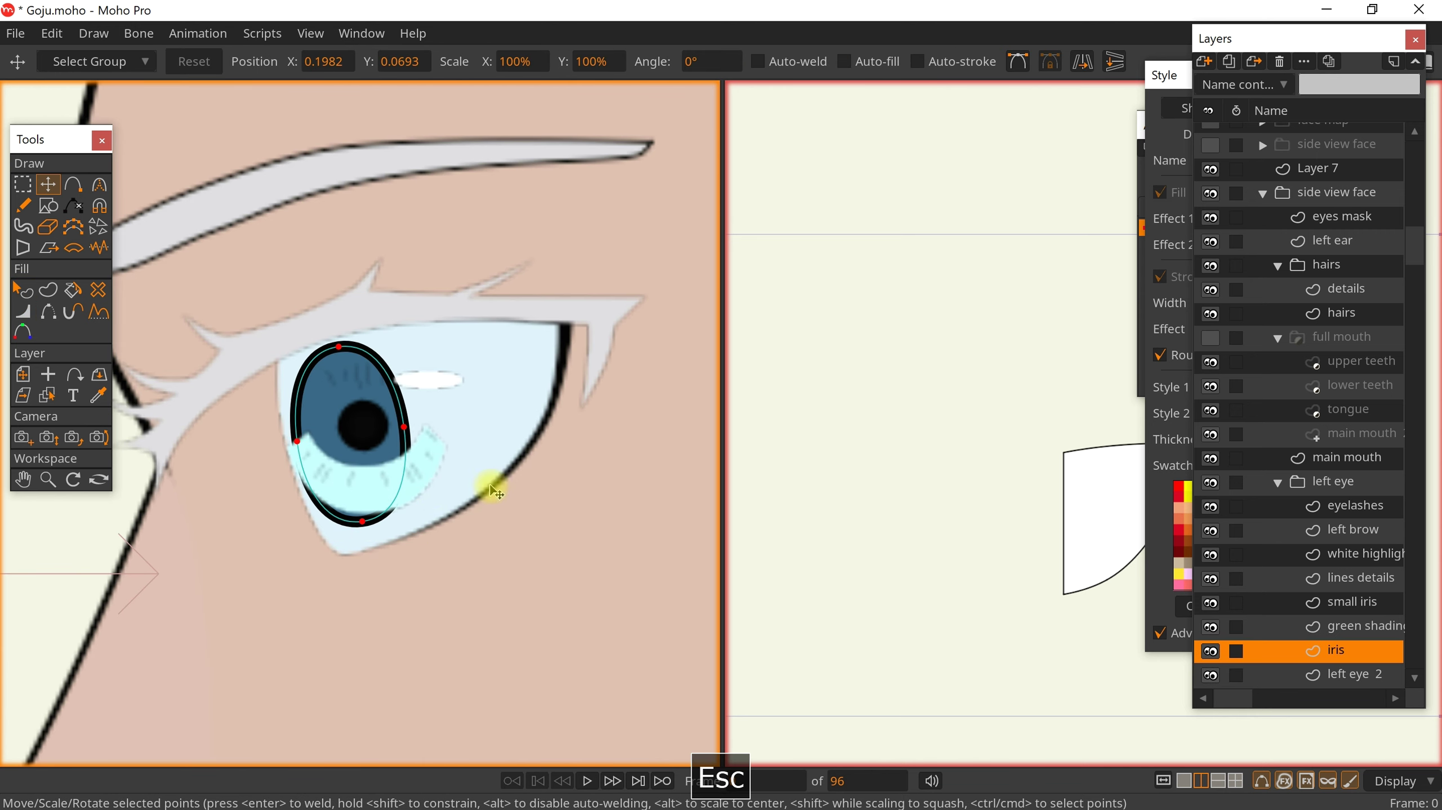
pyautogui.press('w')
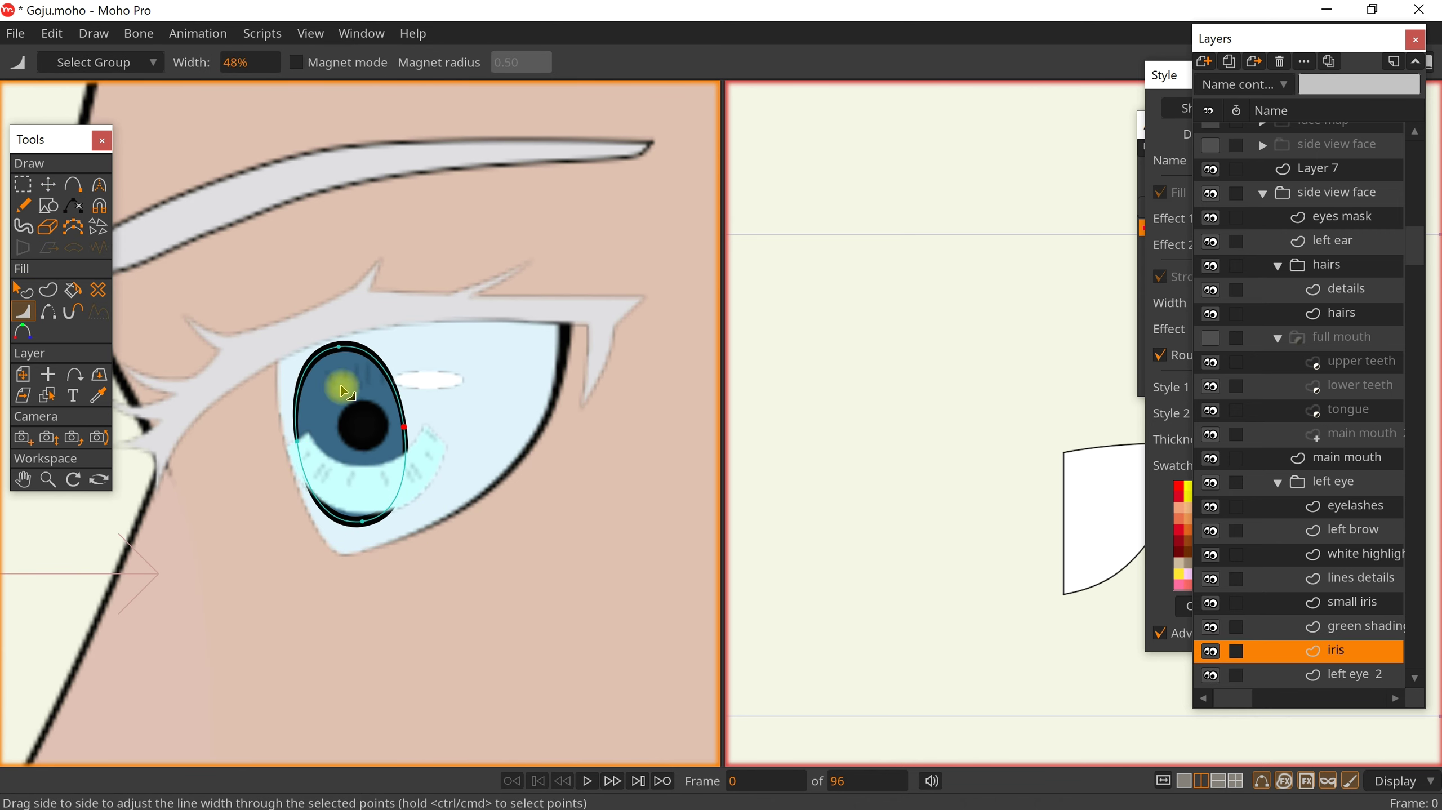
# Narrow and reposition the green shading so it fits inside the lower part of the iris oval
pyautogui.keyDown('ctrl'); pyautogui.keyDown('alt'); pyautogui.click(363, 496); pyautogui.keyUp('alt'); pyautogui.keyUp('ctrl')
pyautogui.press('t')
pyautogui.hotkey('ctrl', 'a')
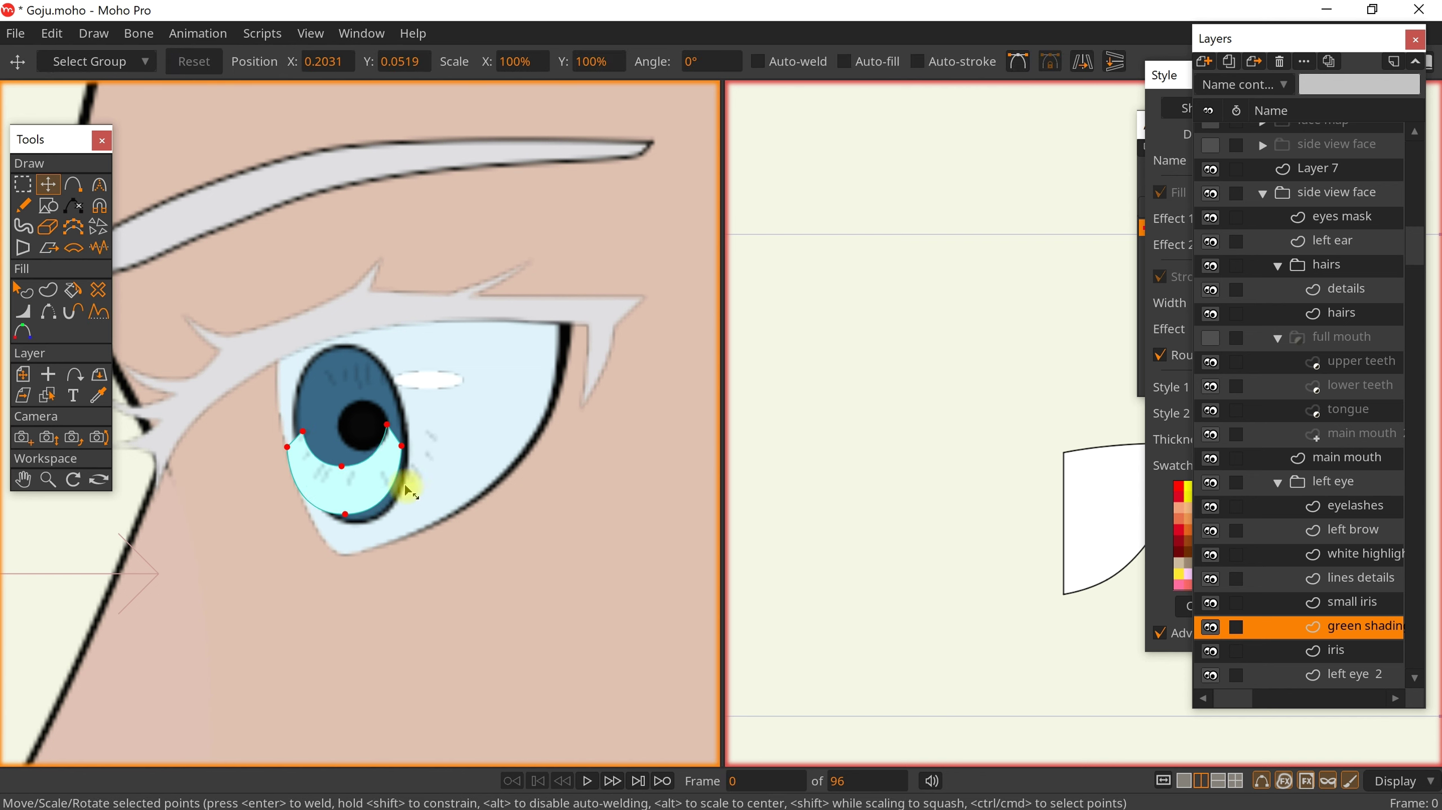
# Narrow the small iris shape into an upright oval and position it inside the iris
pyautogui.keyDown('ctrl'); pyautogui.keyDown('alt'); pyautogui.click(364, 431); pyautogui.keyUp('alt'); pyautogui.keyUp('ctrl')
pyautogui.hotkey('ctrl', 'a')
pyautogui.scroll(1, 443, 431)
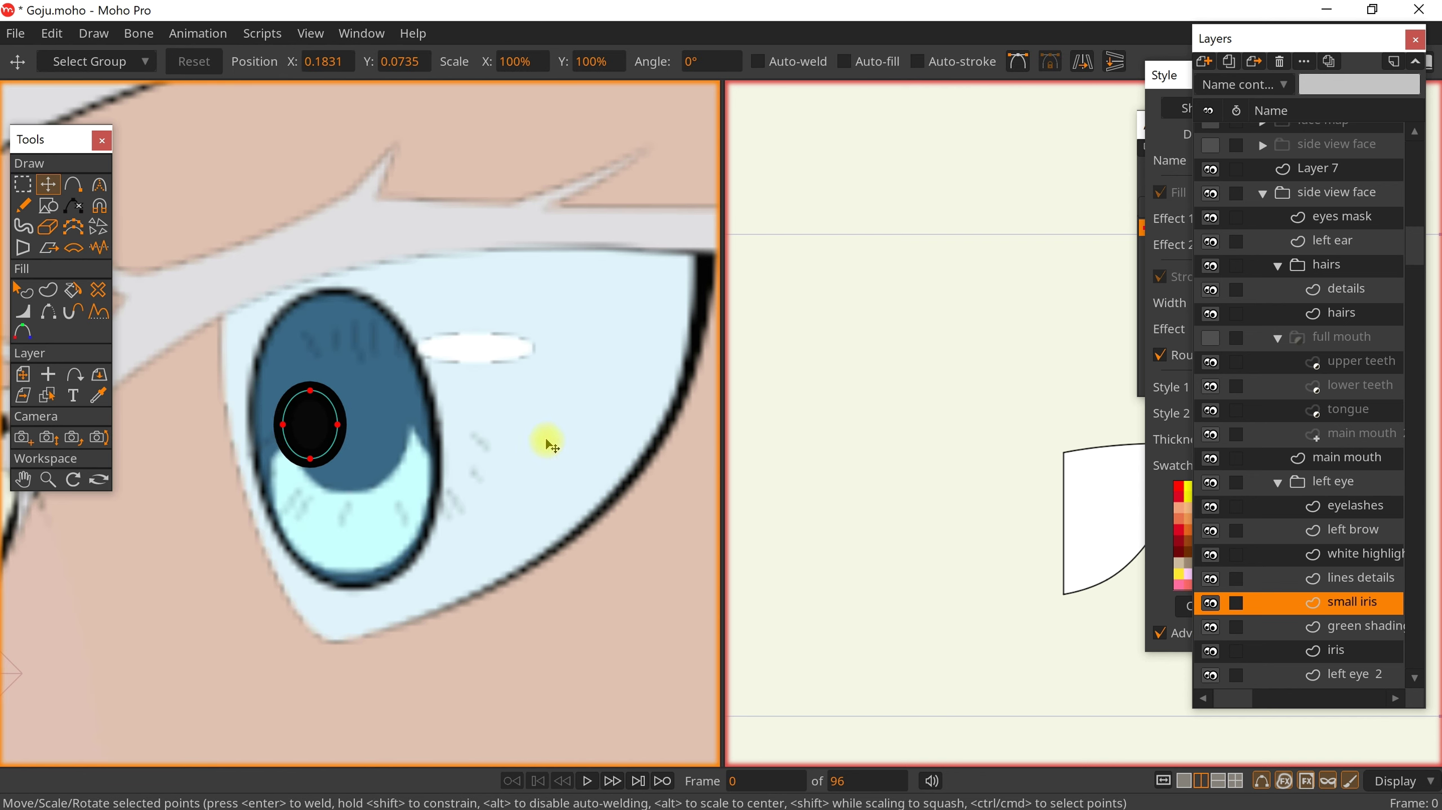
pyautogui.scroll(4, 567, 446)
pyautogui.click(400, 422)
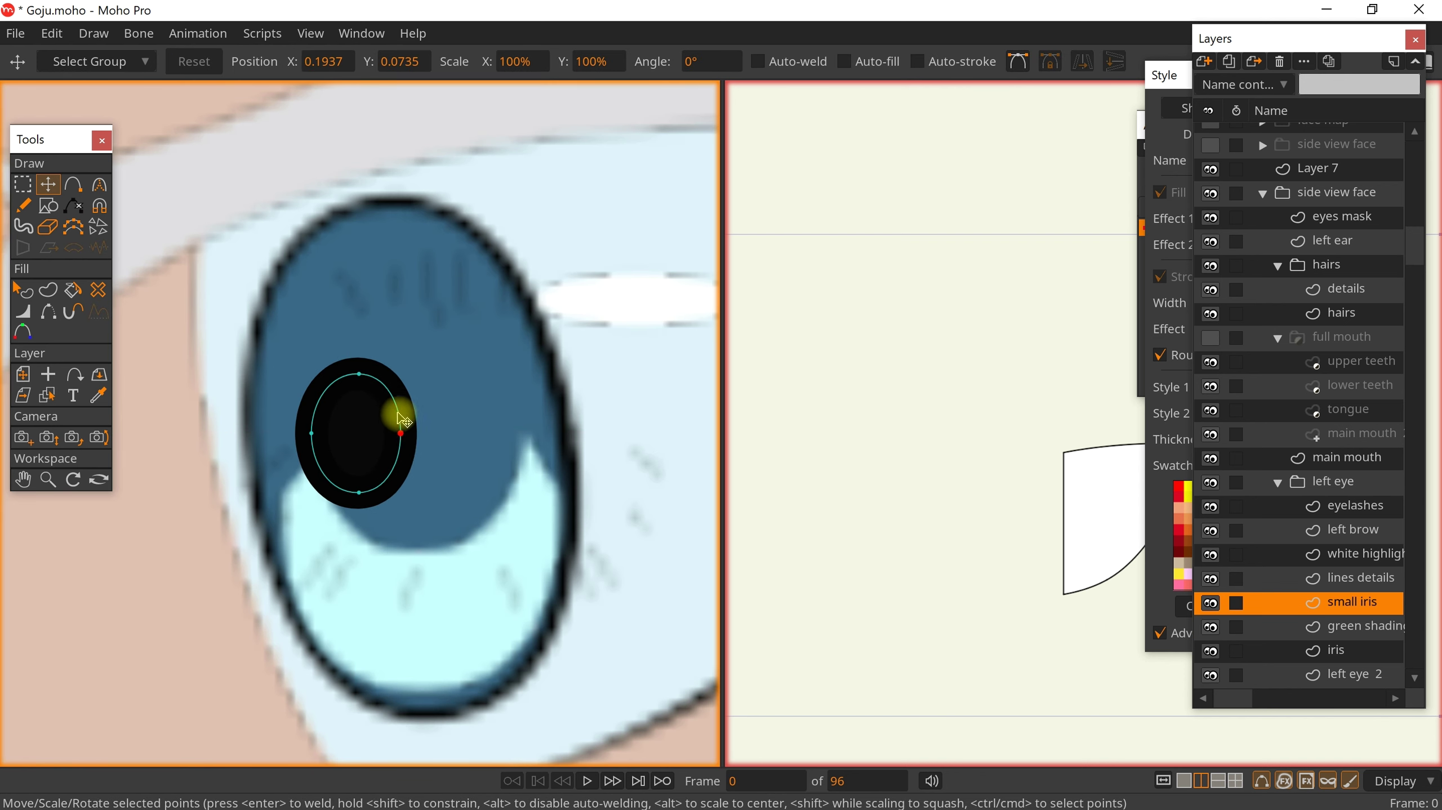
pyautogui.hotkey('ctrl', 'a')
pyautogui.press('q')
pyautogui.scroll(-5, 419, 482)
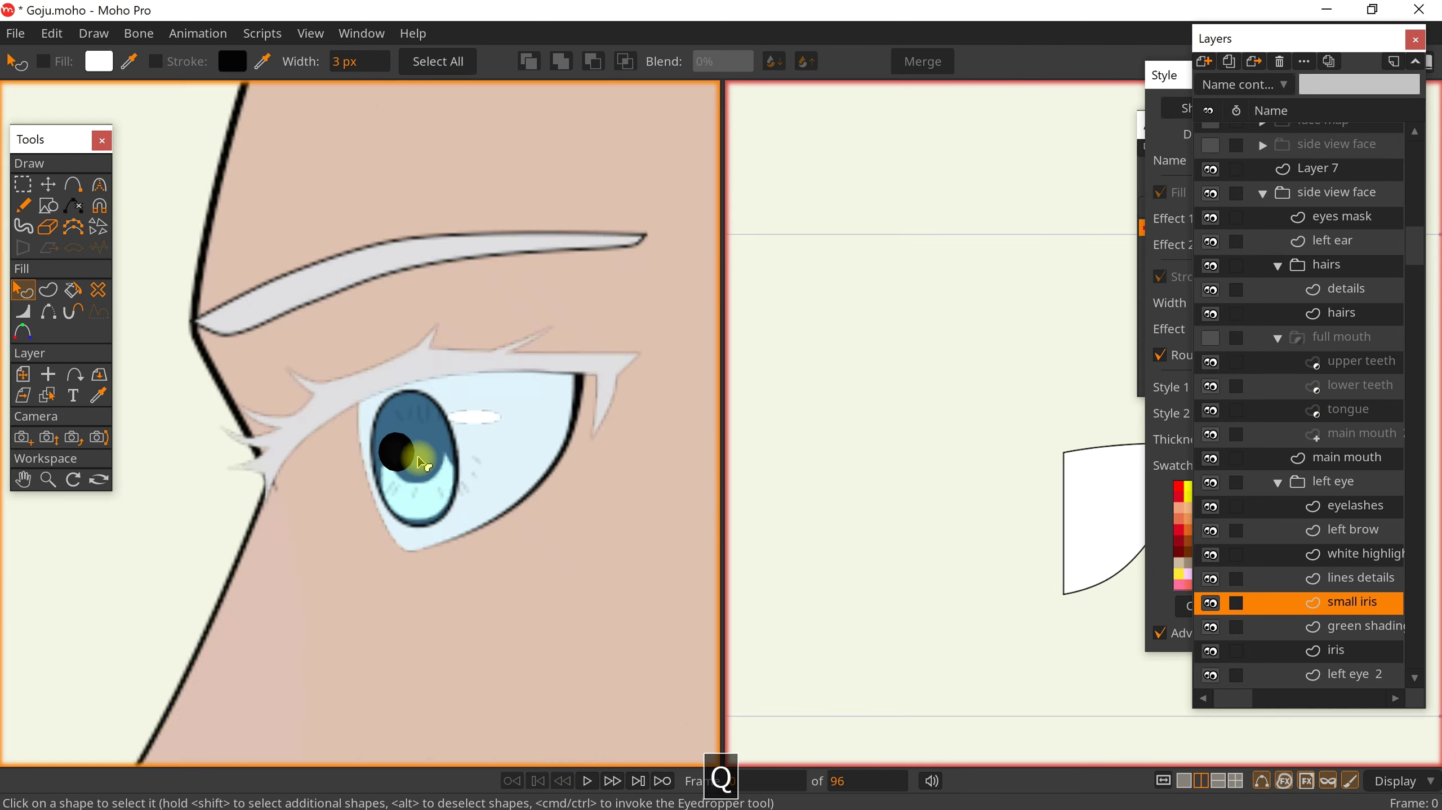
pyautogui.scroll(-5, 448, 508)
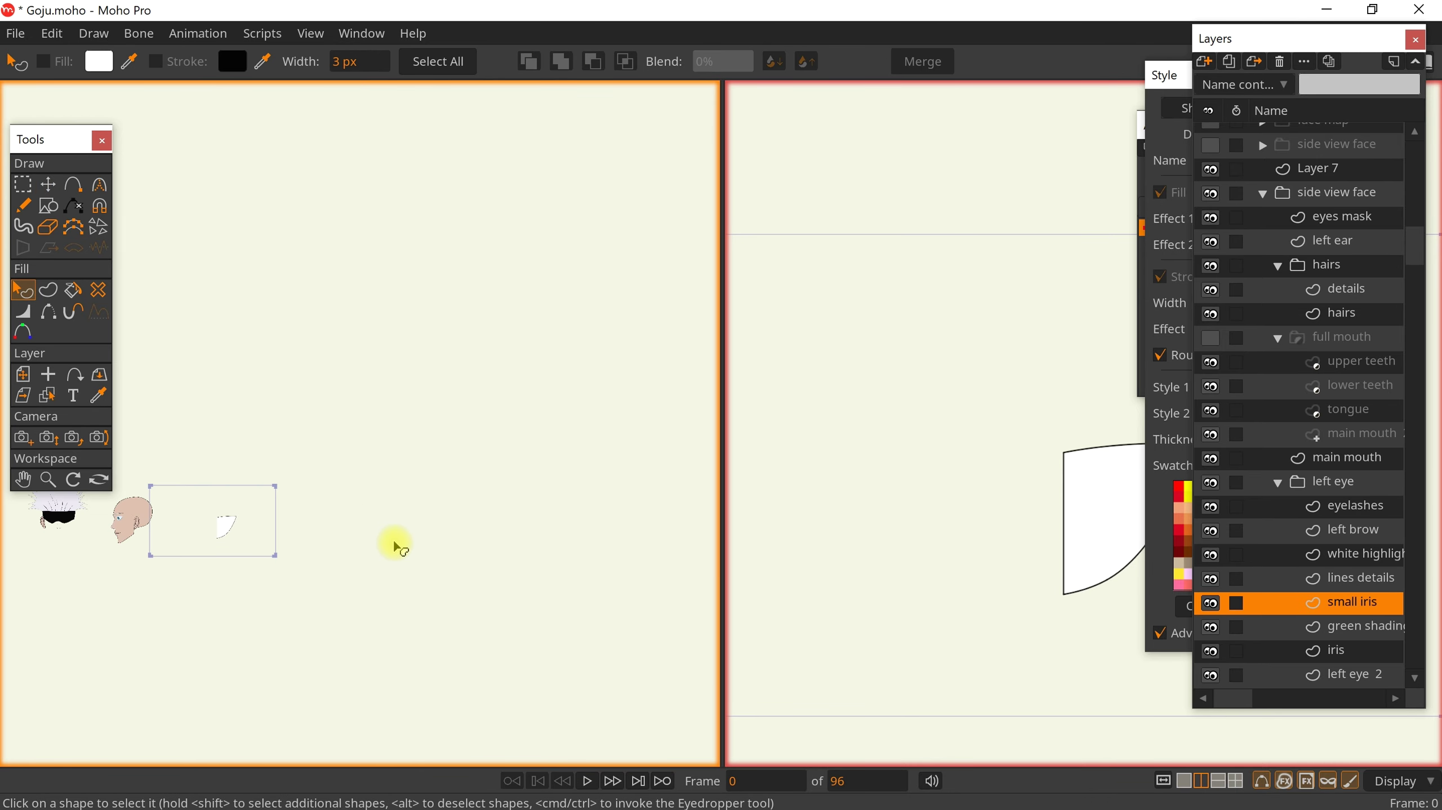
# Show the images layer group and bring the reference pictures into view in the second viewport
pyautogui.scroll(6, 641, 539)
pyautogui.scroll(-5, 987, 555)
pyautogui.scroll(-3, 1286, 219)
pyautogui.click(1210, 665)
pyautogui.scroll(-4, 919, 548)
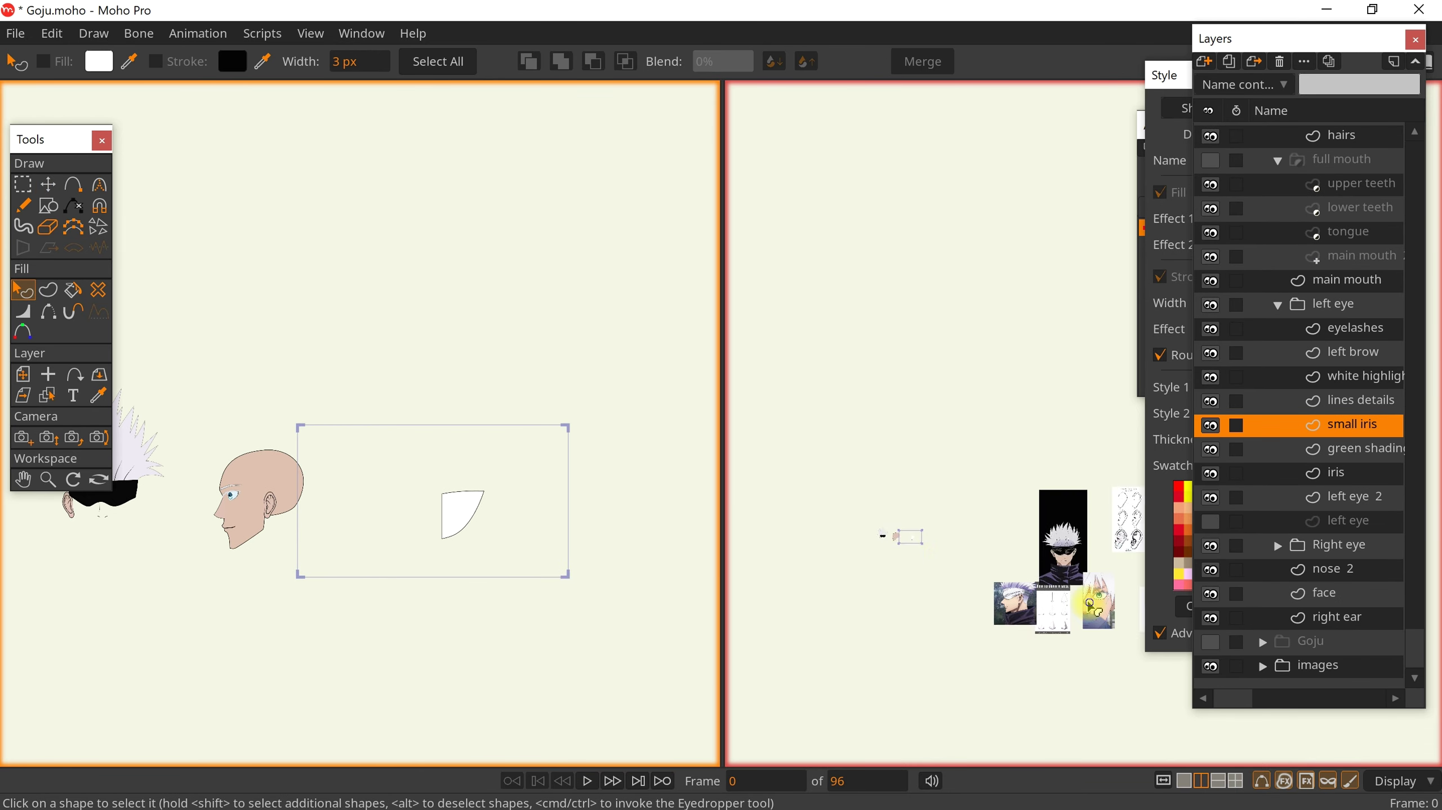
pyautogui.moveTo(1094, 600); pyautogui.dragTo(908, 580)
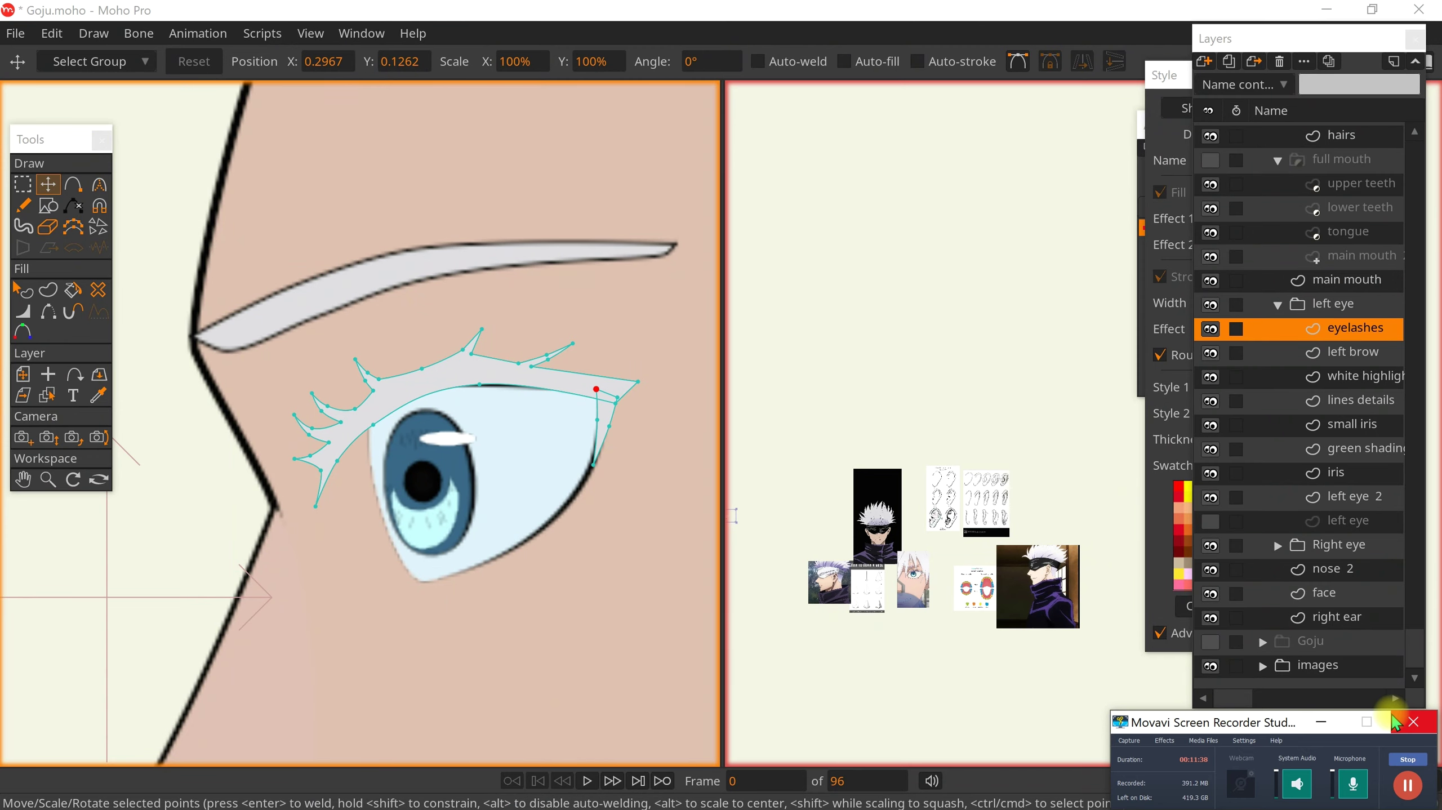
# Move the eyelashes' middle lower-edge point back slightly and shift the front lashes closer to the eye white
pyautogui.click(1320, 722)
pyautogui.scroll(4, 409, 398)
pyautogui.moveTo(477, 421); pyautogui.dragTo(315, 434)
pyautogui.moveTo(376, 392); pyautogui.dragTo(392, 396)
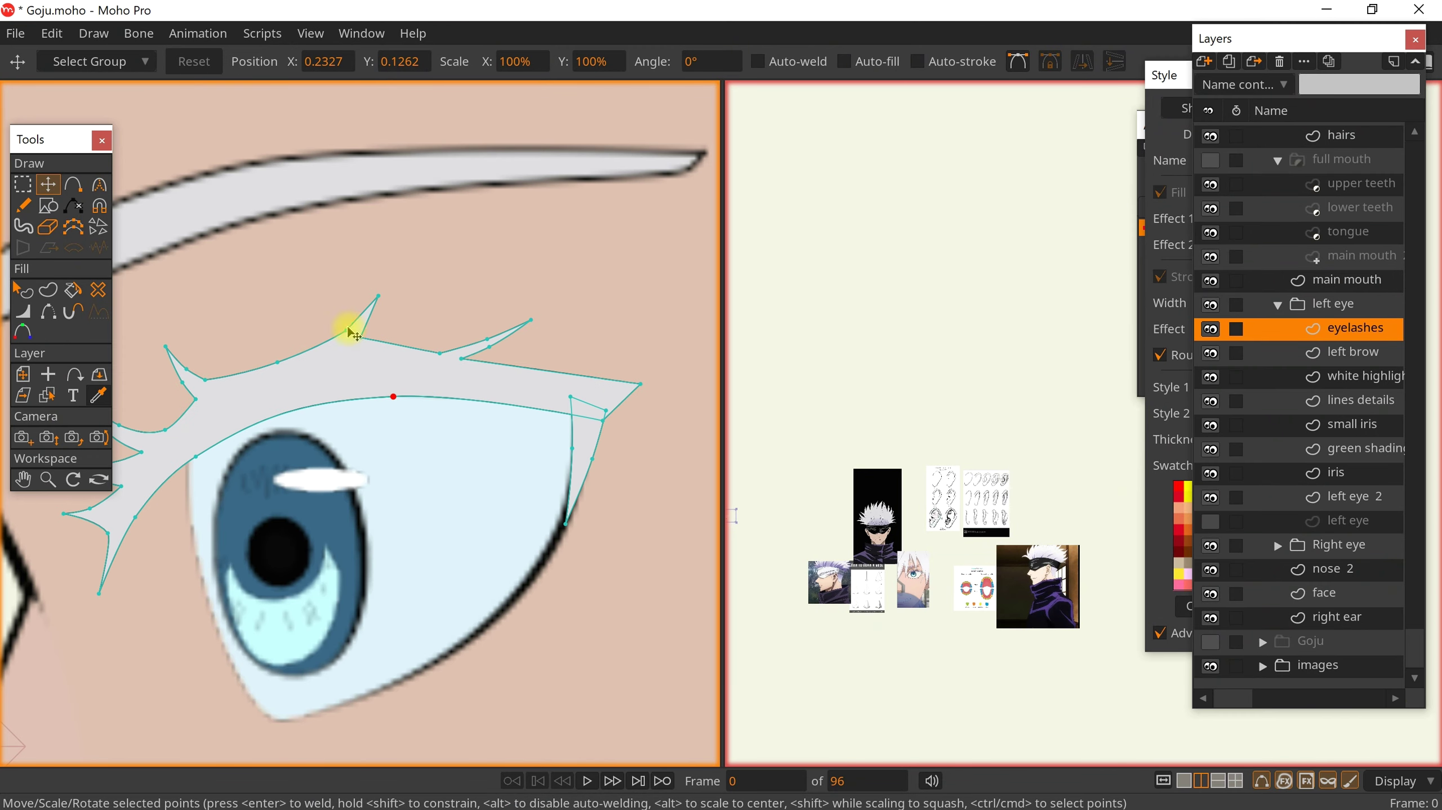
pyautogui.moveTo(353, 329); pyautogui.dragTo(481, 322)
pyautogui.press('g')
pyautogui.moveTo(162, 321); pyautogui.dragTo(433, 652)
pyautogui.press('t')
pyautogui.moveTo(307, 673); pyautogui.dragTo(333, 638)
pyautogui.press('Escape')
# Delete the middle upper lash spike and move the remaining front lashes up and back against the eye
pyautogui.press('g')
pyautogui.moveTo(400, 269); pyautogui.dragTo(538, 448)
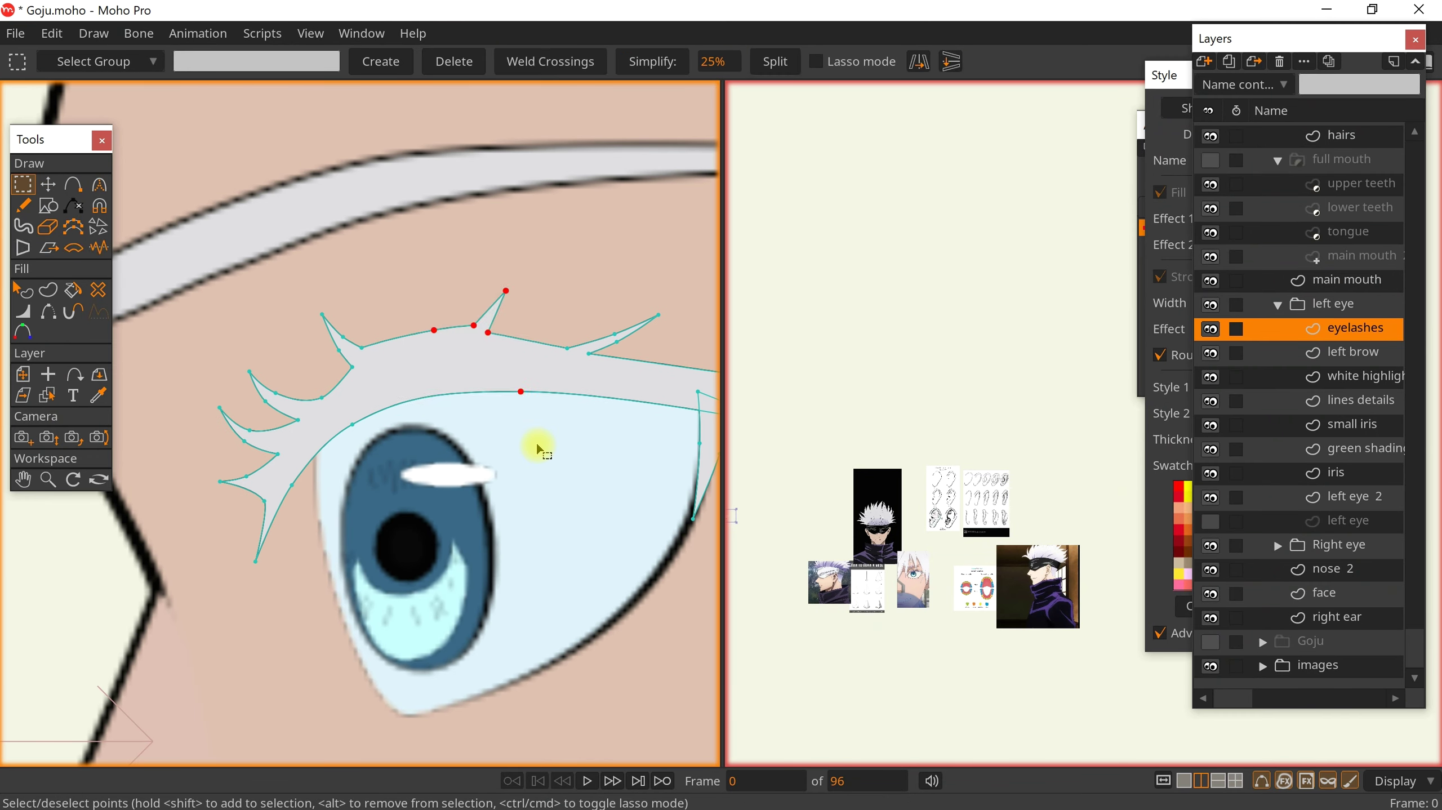
pyautogui.press('Delete')
pyautogui.moveTo(178, 221); pyautogui.dragTo(388, 618)
pyautogui.press('t')
pyautogui.moveTo(333, 616); pyautogui.dragTo(357, 615)
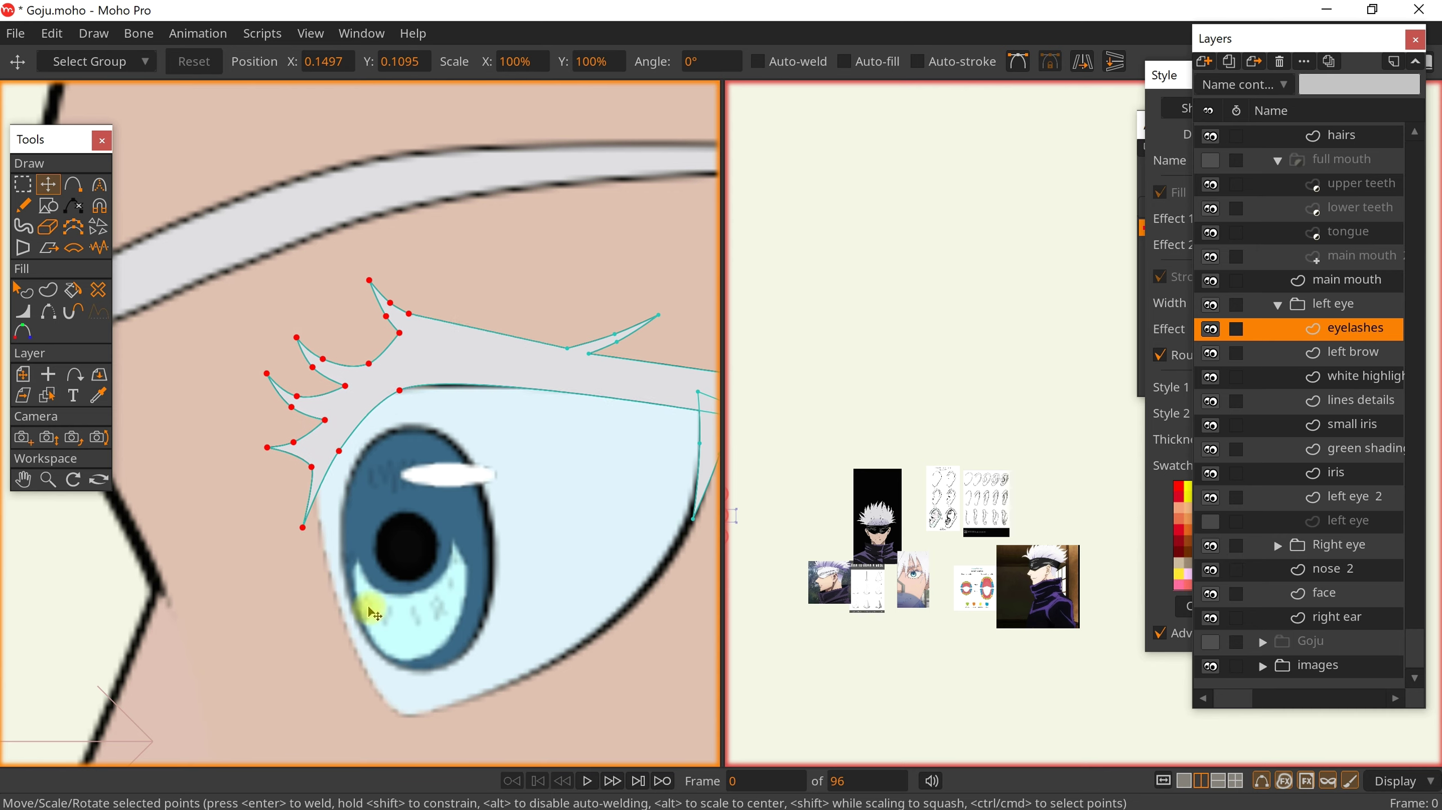
pyautogui.press('Escape')
# Add points on the upper and lower edges of the eyelashes shape and fit them along the eyelid
pyautogui.scroll(-3, 434, 418)
pyautogui.scroll(5, 434, 382)
pyautogui.press('a')
pyautogui.moveTo(419, 376); pyautogui.dragTo(399, 394)
pyautogui.scroll(-2, 400, 397)
pyautogui.moveTo(454, 472); pyautogui.dragTo(448, 467)
pyautogui.moveTo(448, 470); pyautogui.dragTo(534, 454)
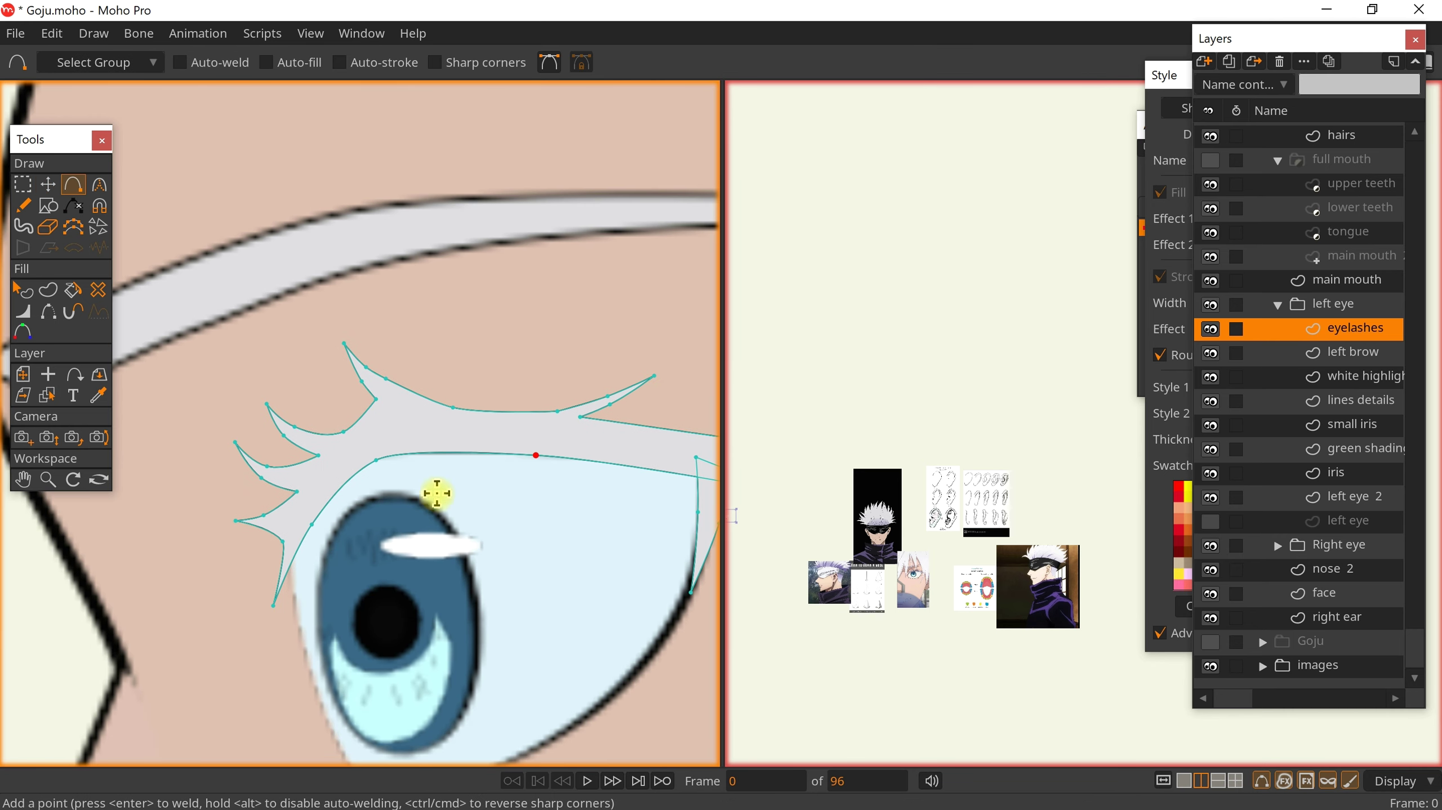
# Move the eyelashes' lower-edge point at the front of the eye slightly down to cover the eye white's edge
pyautogui.press('t')
pyautogui.moveTo(376, 459); pyautogui.dragTo(372, 468)
pyautogui.press('q')
pyautogui.scroll(-4, 234, 520)
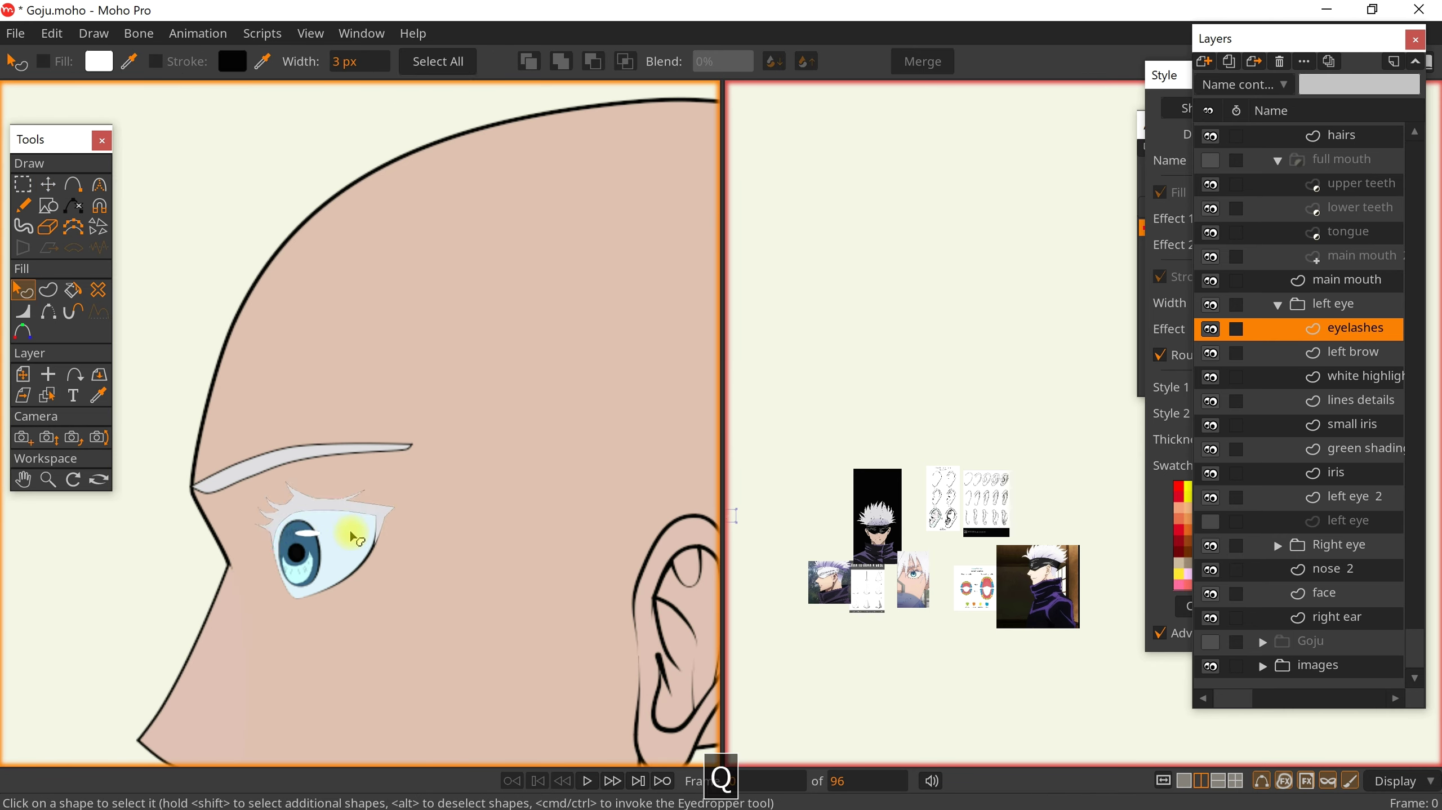
pyautogui.scroll(-2, 515, 531)
pyautogui.scroll(3, 518, 527)
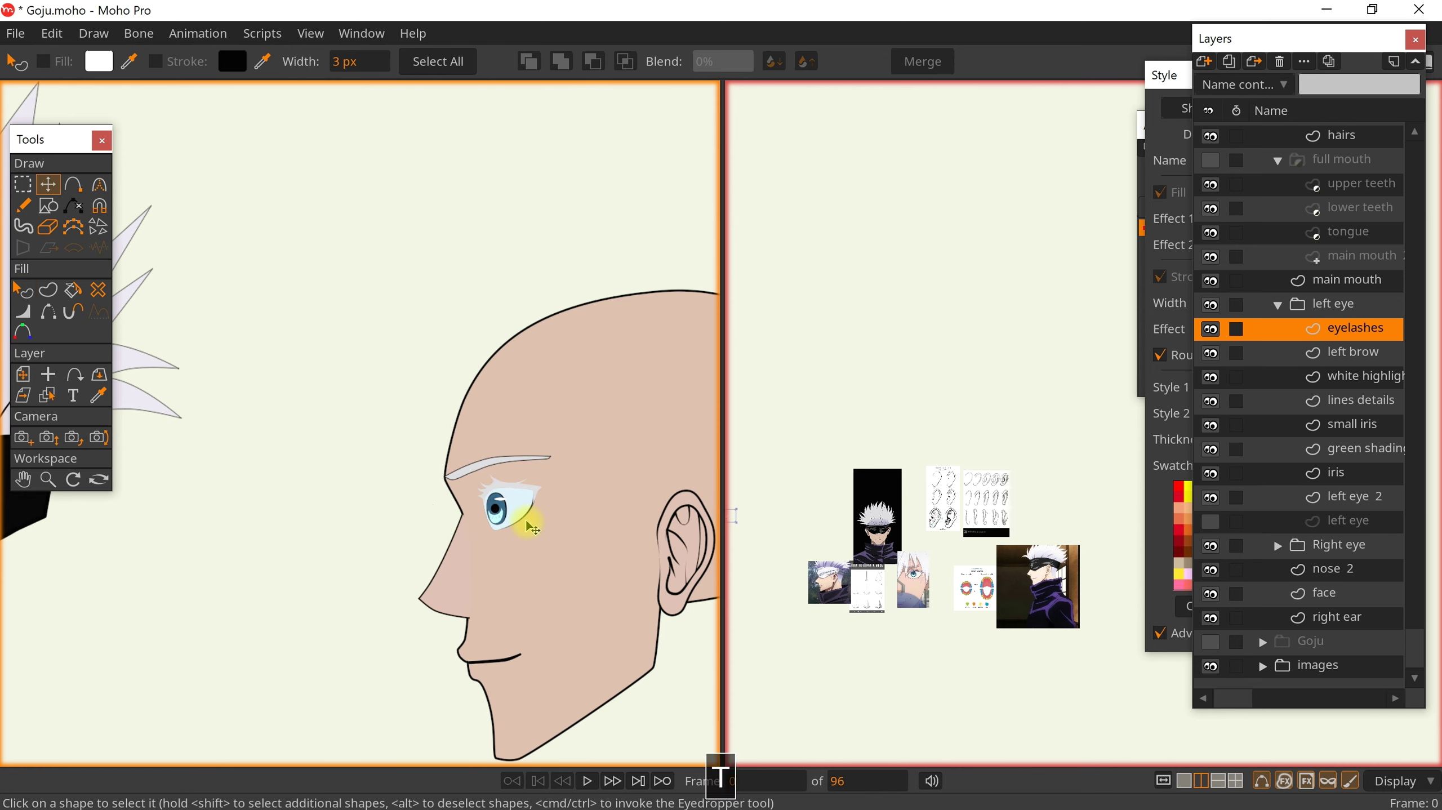
# Shorten the left brow and move its front end back from the forehead outline
pyautogui.press('m')
pyautogui.doubleClick(604, 504)
pyautogui.scroll(3, 482, 525)
pyautogui.doubleClick(468, 439)
pyautogui.press('t')
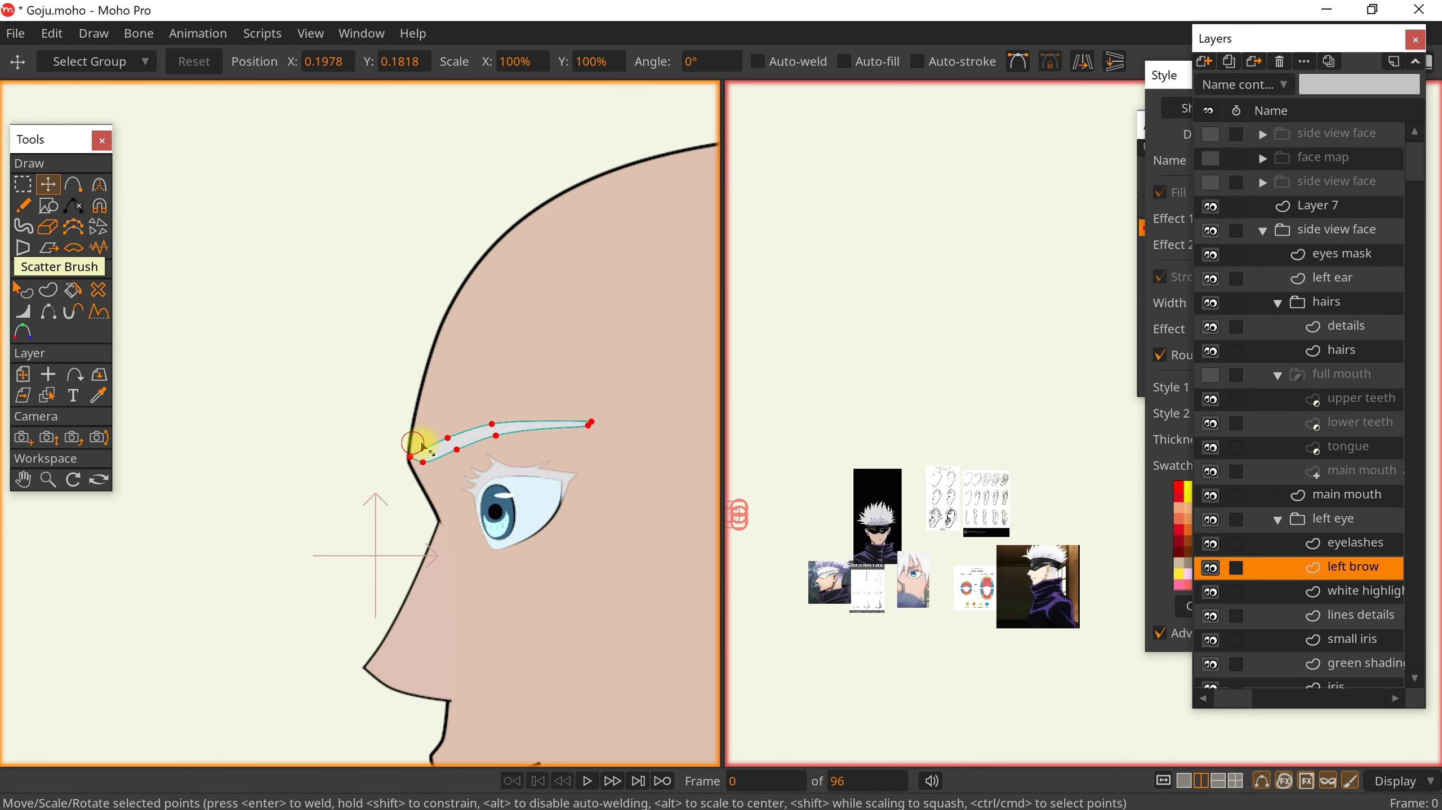
pyautogui.press('q')
pyautogui.scroll(-6, 478, 539)
pyautogui.scroll(4, 505, 573)
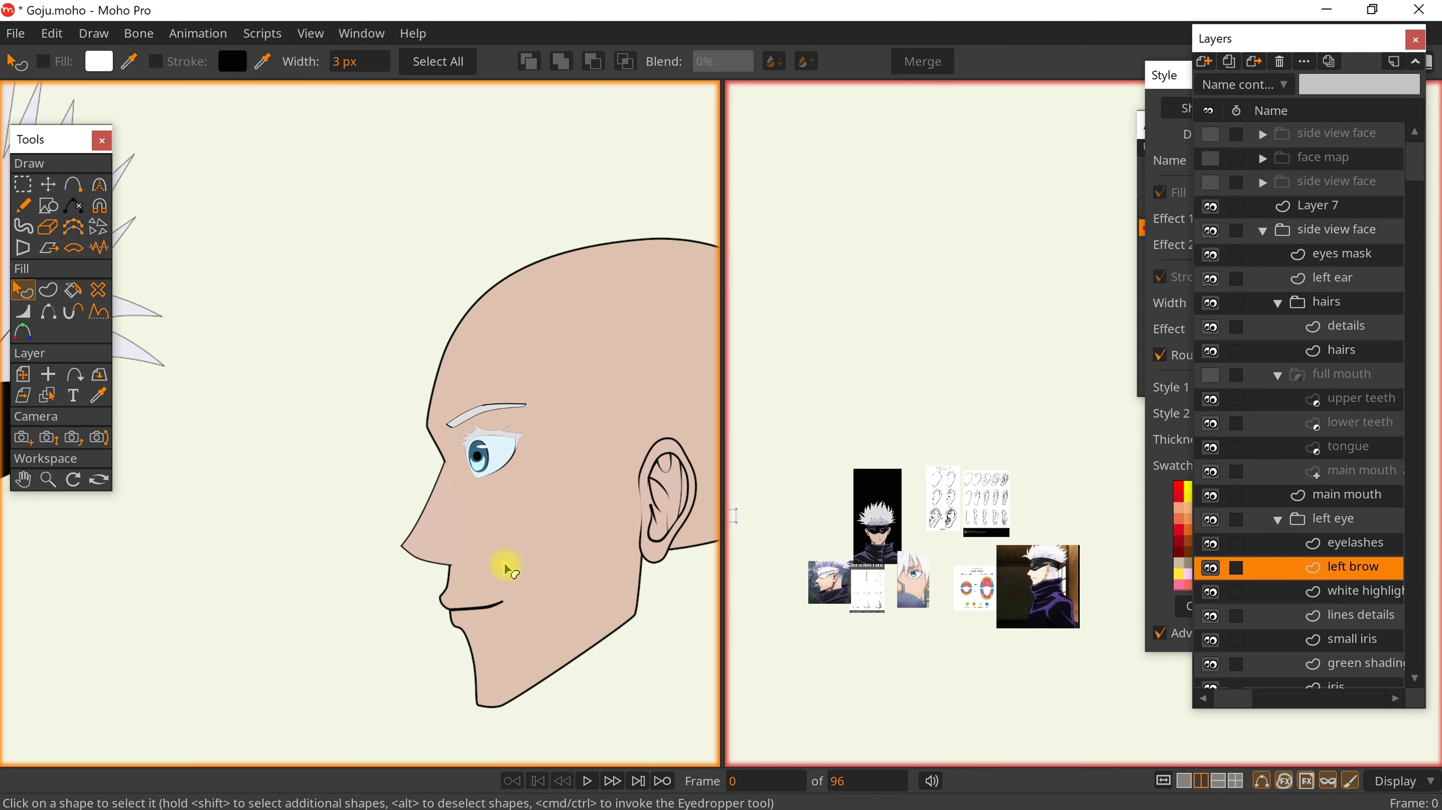
# Move the whole left eye group slightly back from the profile edge
pyautogui.click(1316, 519)
pyautogui.scroll(-4, 563, 568)
pyautogui.scroll(6, 556, 553)
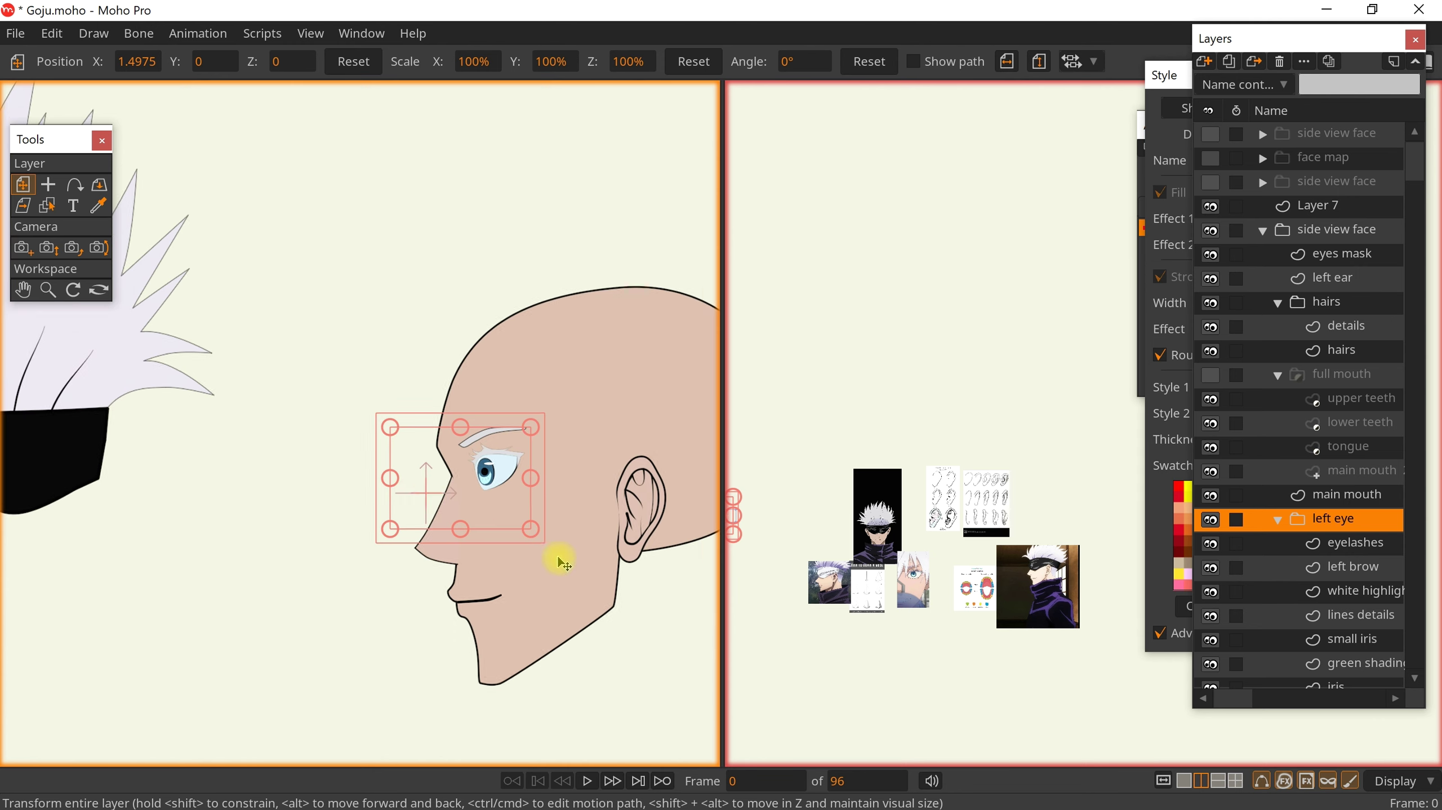
# Move the chin points of the face outline slightly up and forward and adjust the curvature there
pyautogui.keyDown('ctrl'); pyautogui.keyDown('alt'); pyautogui.click(466, 536); pyautogui.keyUp('alt'); pyautogui.keyUp('ctrl')
pyautogui.scroll(8, 934, 612)
pyautogui.scroll(-4, 570, 585)
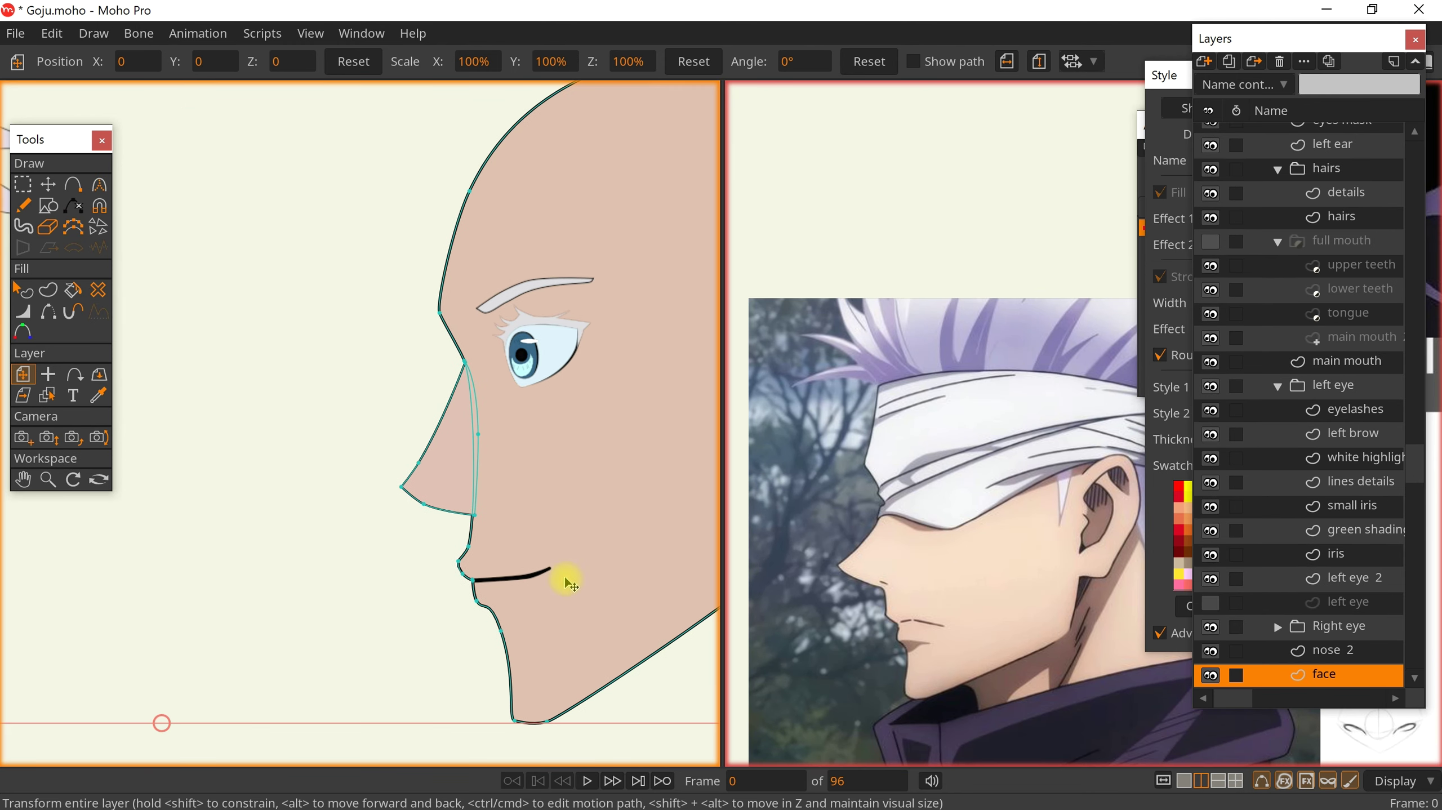
pyautogui.press('g')
pyautogui.press('t')
pyautogui.moveTo(463, 647); pyautogui.dragTo(611, 727)
pyautogui.press('Escape')
pyautogui.scroll(6, 539, 685)
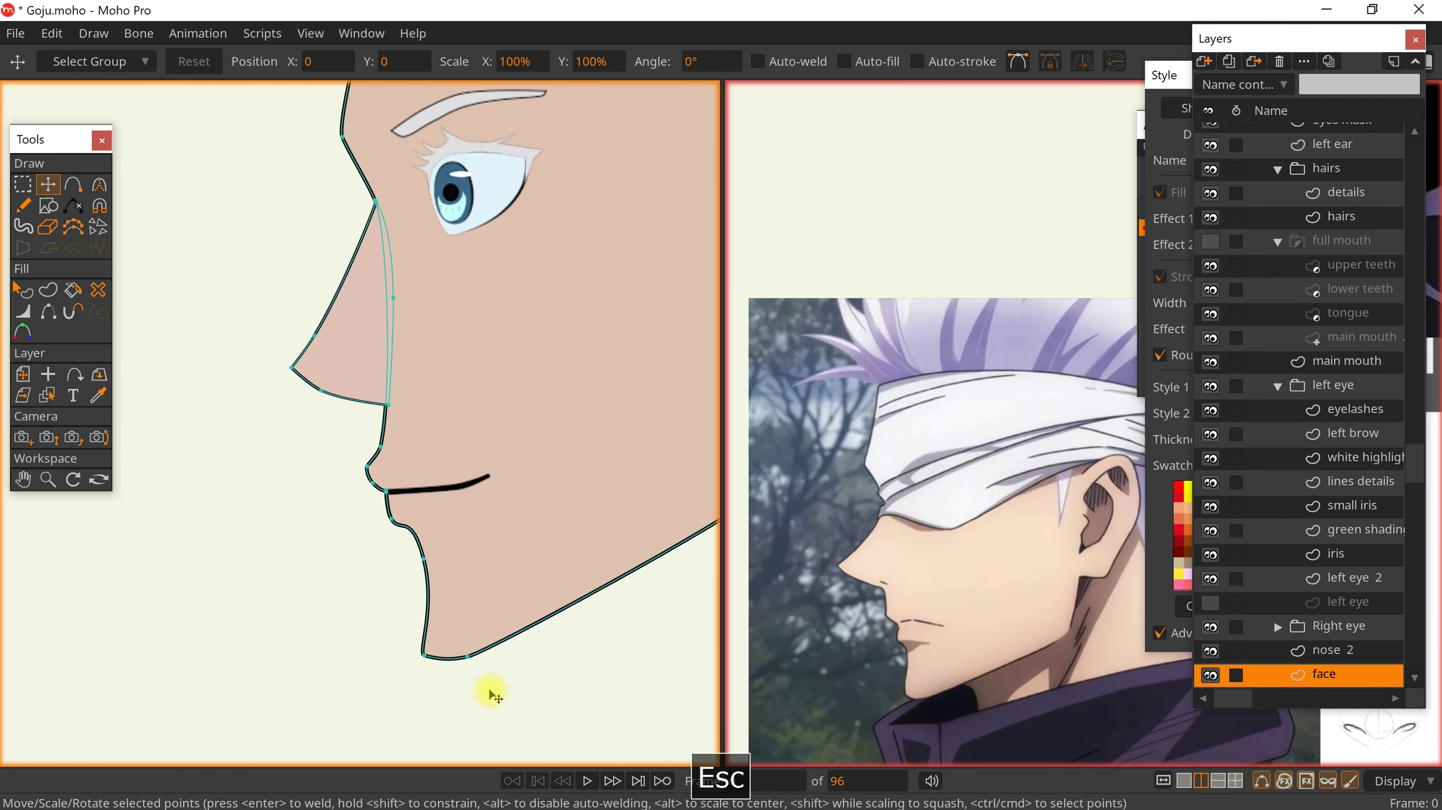
pyautogui.press('c')
pyautogui.moveTo(360, 671); pyautogui.dragTo(375, 618)
pyautogui.scroll(-3, 455, 595)
pyautogui.moveTo(437, 420); pyautogui.dragTo(560, 570)
pyautogui.press('q')
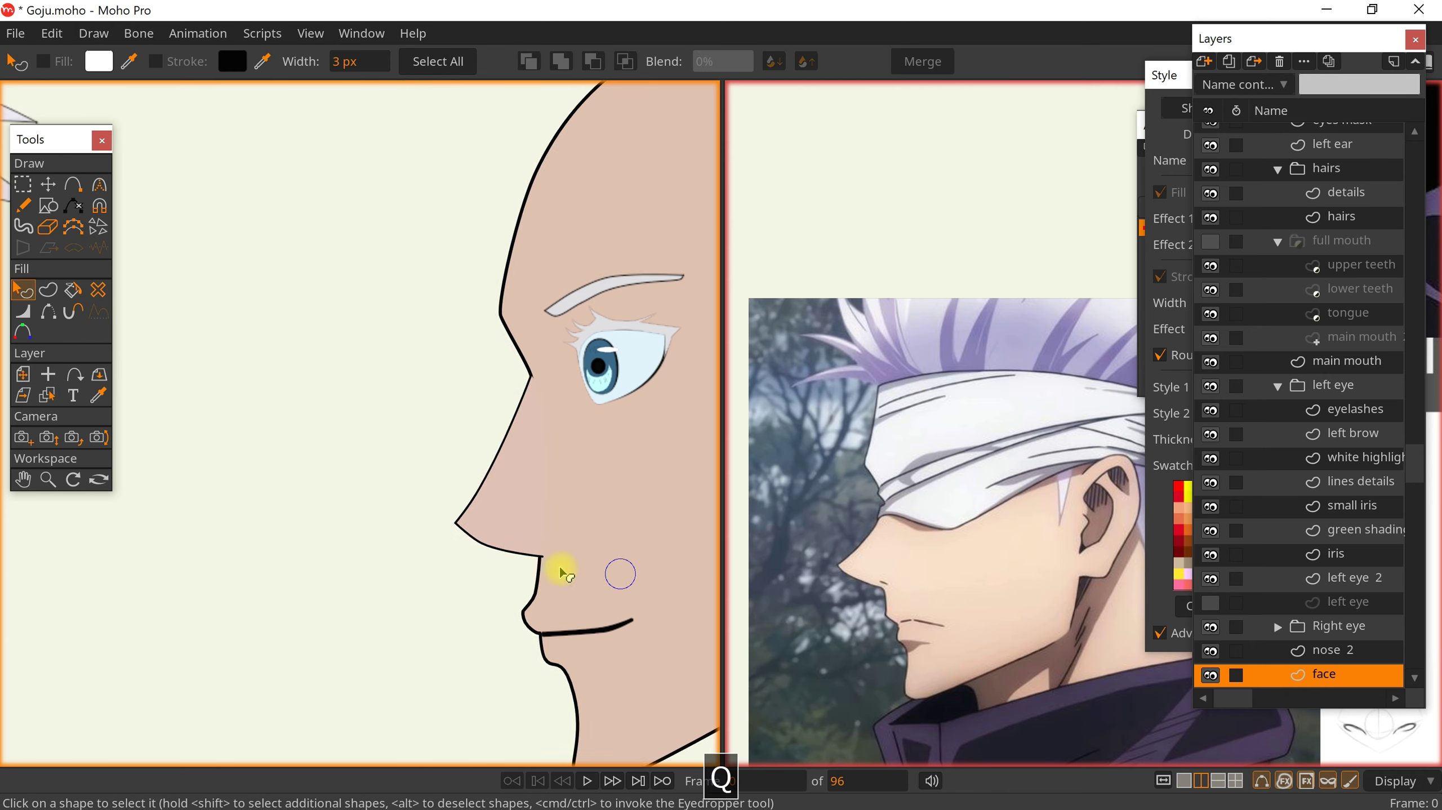
# Select the three nose-tip points of the face outline and move them slightly forward
pyautogui.scroll(8, 499, 409)
pyautogui.press('t')
pyautogui.scroll(-5, 502, 413)
pyautogui.press('g')
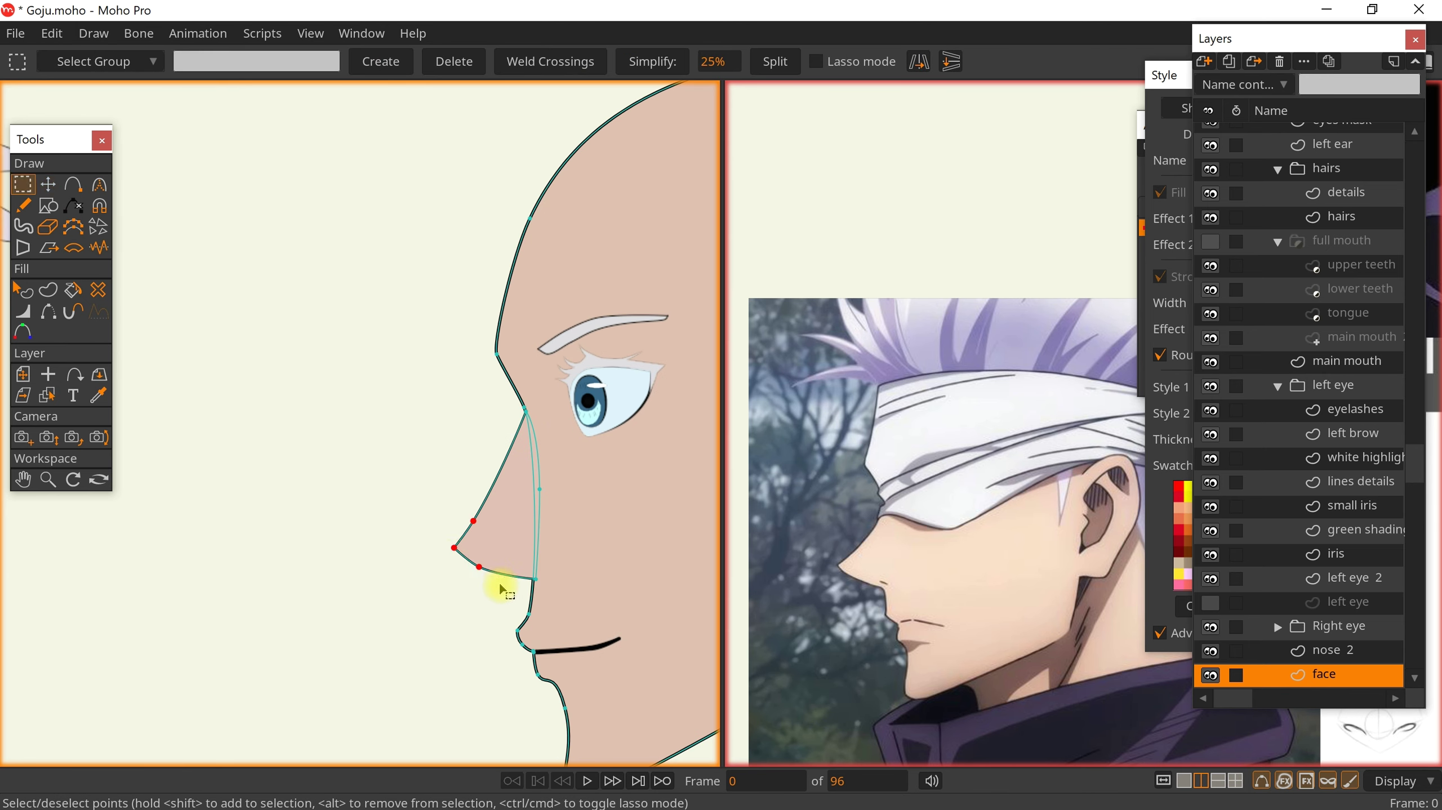
pyautogui.press('t')
pyautogui.press('Escape')
pyautogui.scroll(-5, 492, 509)
pyautogui.press('q')
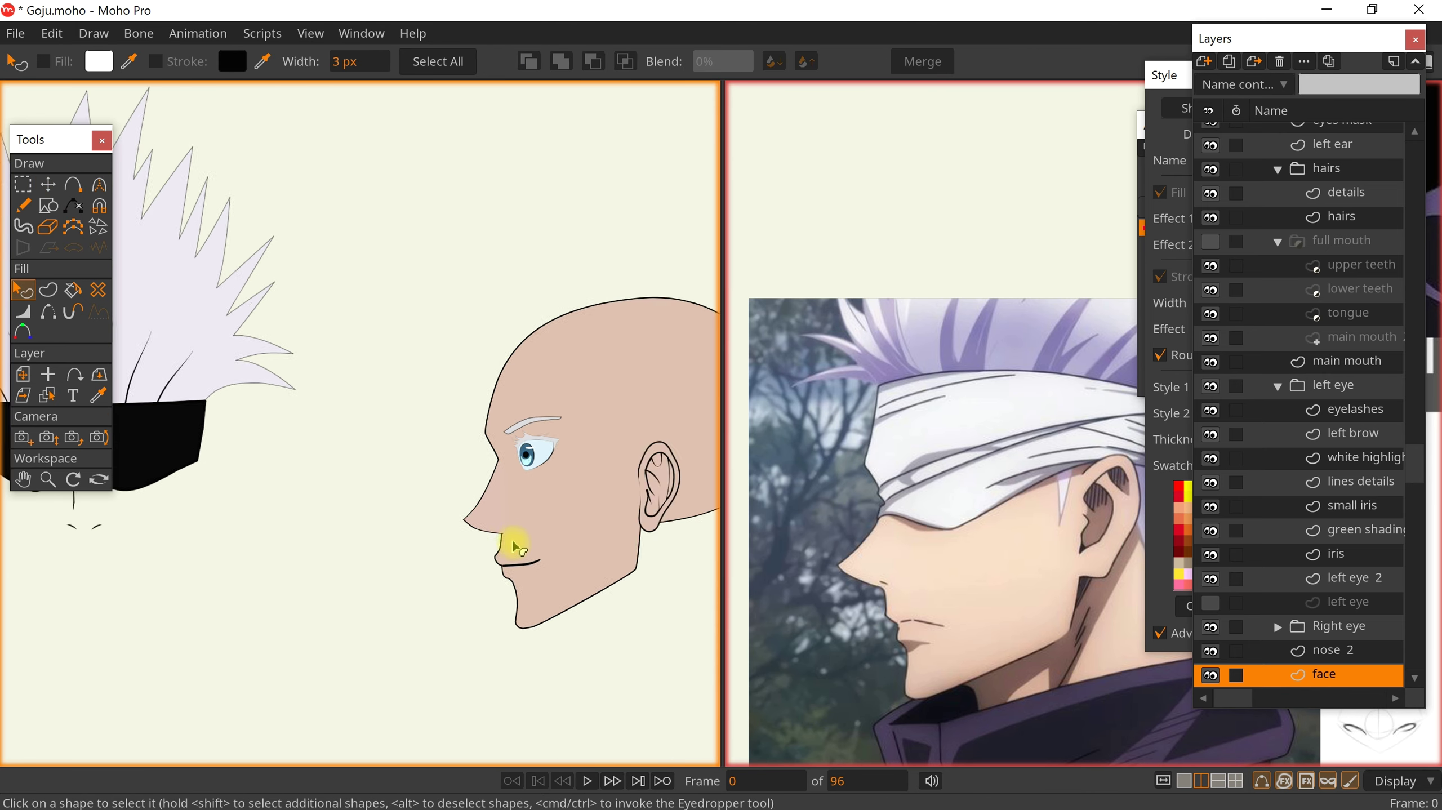
pyautogui.scroll(8, 271, 573)
pyautogui.press('t')
pyautogui.scroll(-8, 430, 590)
pyautogui.scroll(7, 432, 589)
pyautogui.keyDown('alt'); pyautogui.rightClick(439, 631); pyautogui.keyUp('alt')
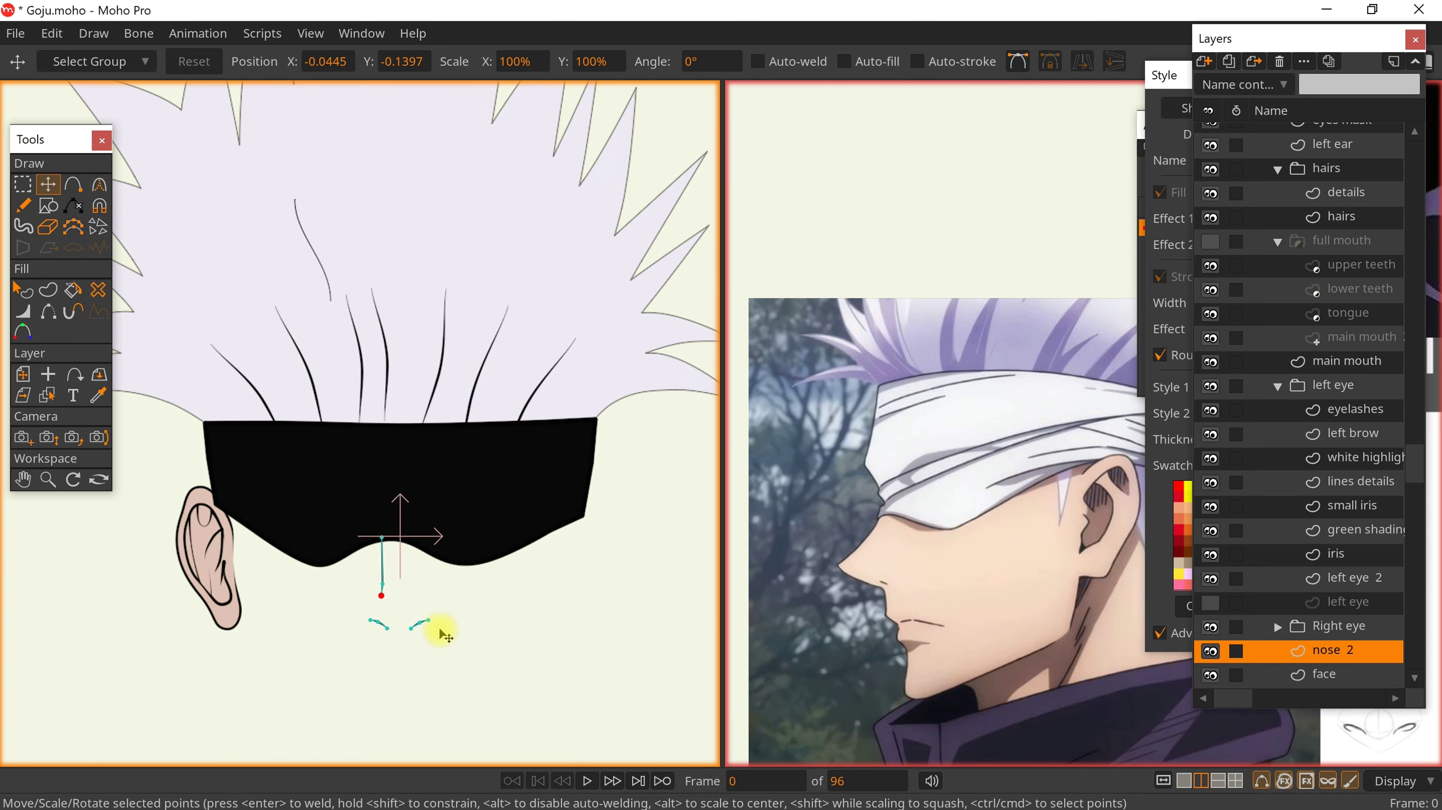
pyautogui.scroll(-3, 444, 630)
pyautogui.moveTo(691, 602); pyautogui.dragTo(548, 596)
pyautogui.keyDown('alt'); pyautogui.rightClick(548, 595); pyautogui.keyUp('alt')
pyautogui.hotkey('ctrl', 'z')
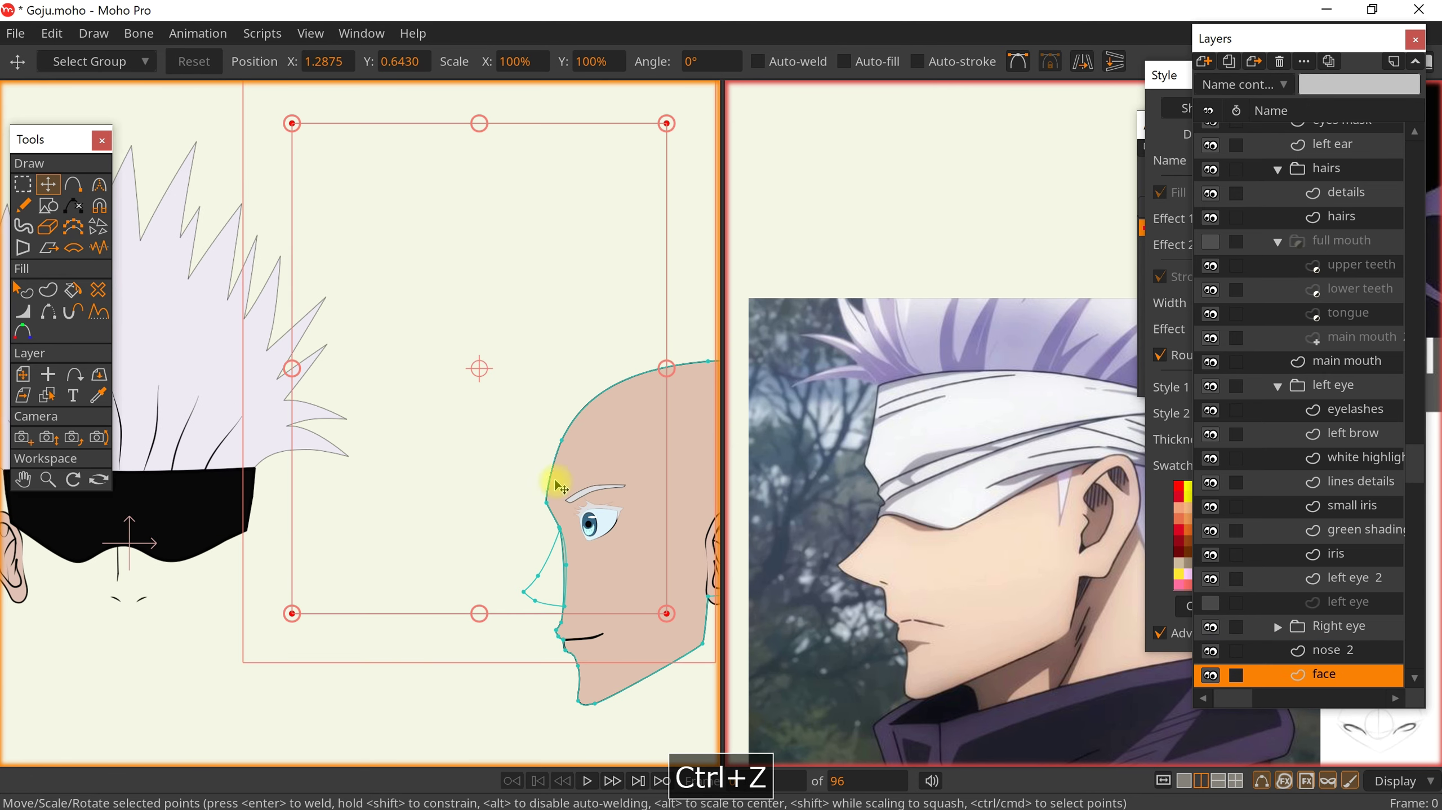
# Copy all shapes of the nose 2 layer into the face layer and move them onto the side-view nose
pyautogui.moveTo(134, 589); pyautogui.dragTo(271, 607)
pyautogui.scroll(3, 270, 607)
pyautogui.keyDown('alt'); pyautogui.rightClick(277, 619); pyautogui.keyUp('alt')
pyautogui.hotkey('ctrl', 'a')
pyautogui.hotkey('ctrl', 'c')
pyautogui.moveTo(675, 617); pyautogui.dragTo(235, 510)
pyautogui.keyDown('alt'); pyautogui.rightClick(506, 510); pyautogui.keyUp('alt')
pyautogui.hotkey('ctrl', 'v')
pyautogui.scroll(-4, 442, 567)
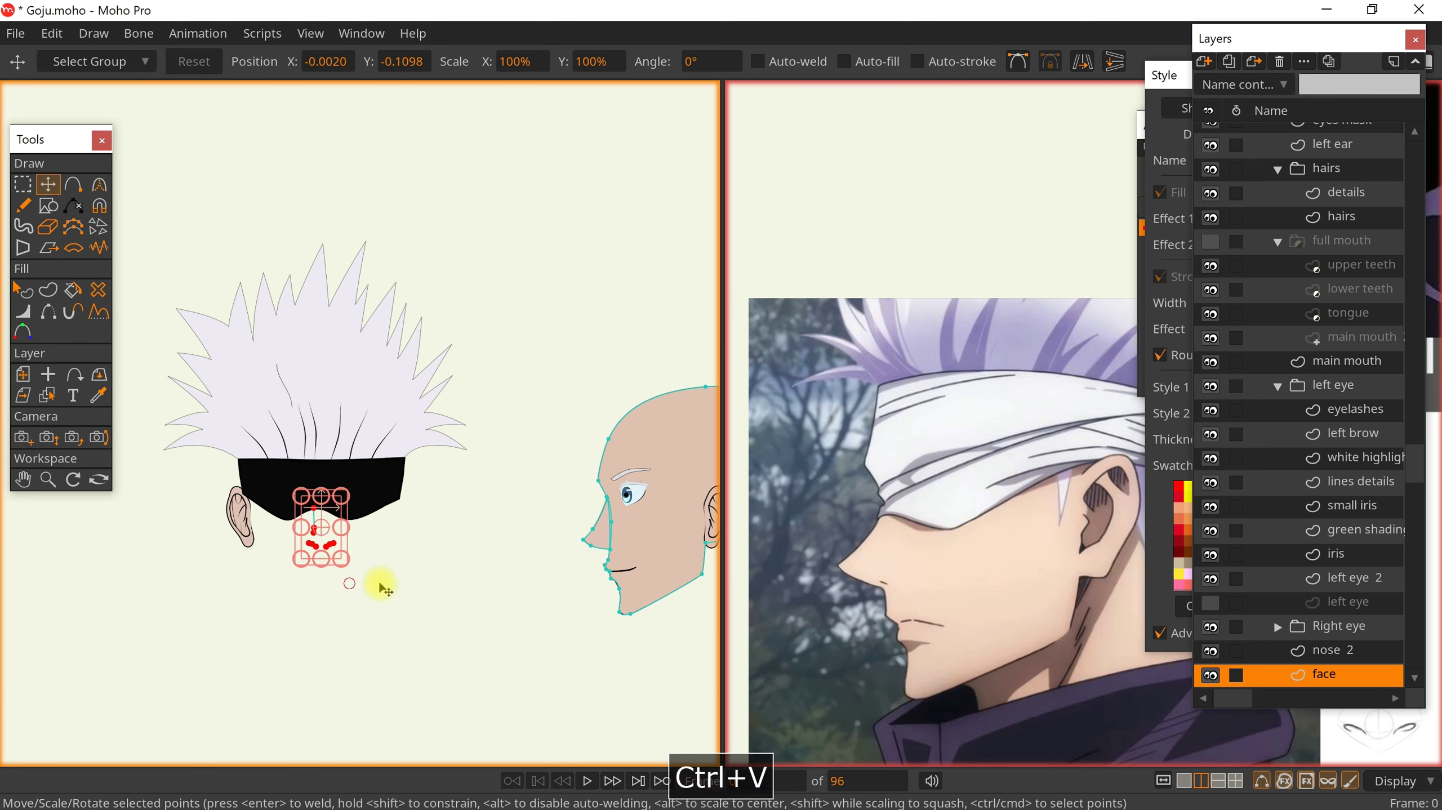
pyautogui.moveTo(381, 586); pyautogui.dragTo(649, 584)
# Delete the unneeded strokes of the pasted nose, keeping one nostril line
pyautogui.scroll(6, 613, 559)
pyautogui.press('Escape')
pyautogui.scroll(3, 337, 510)
pyautogui.click(340, 522)
pyautogui.press('Delete')
# Rotate the nostril line to slope down toward the cheek and place it above the rear base of the nose
pyautogui.scroll(4, 493, 521)
pyautogui.click(449, 515)
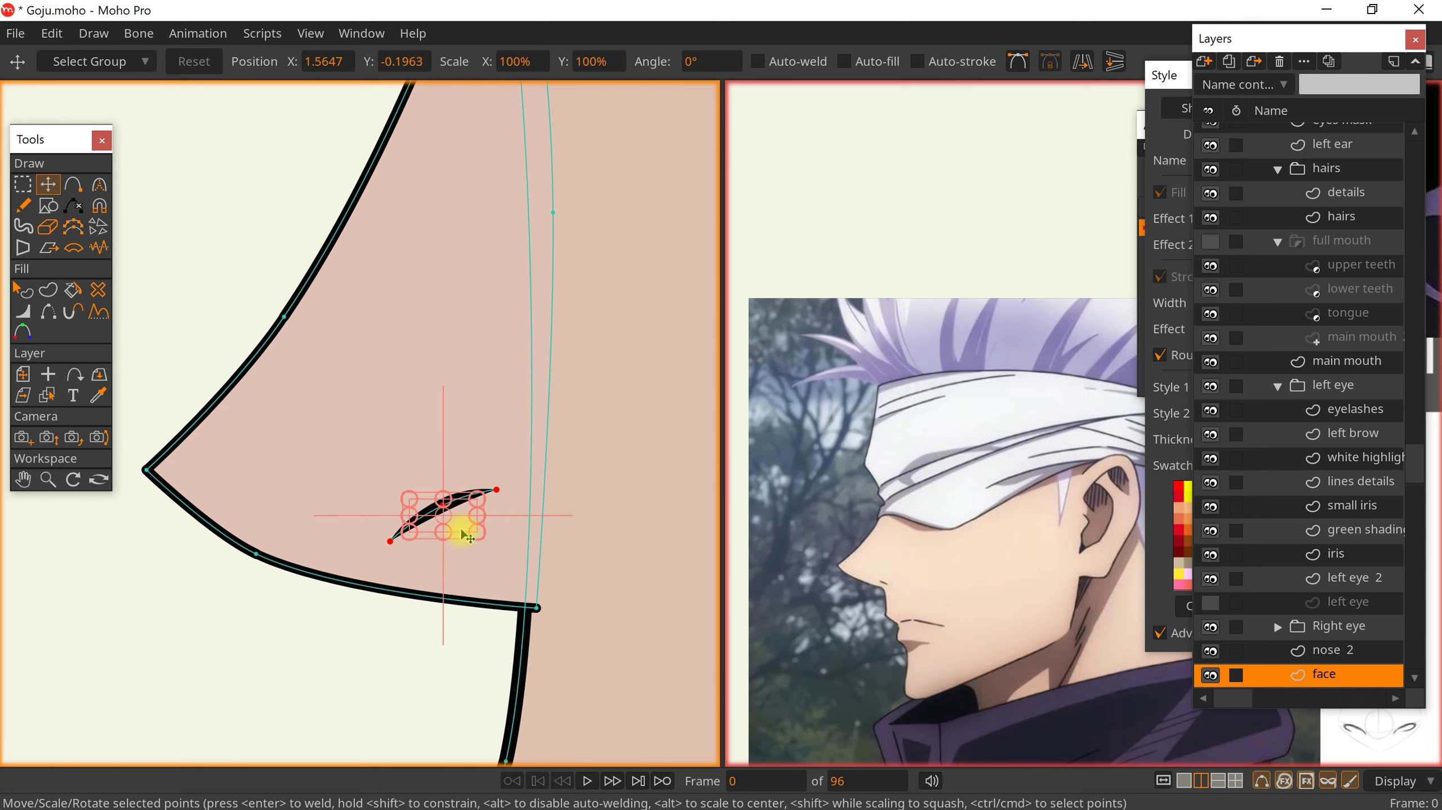
pyautogui.moveTo(495, 541); pyautogui.dragTo(460, 525)
pyautogui.scroll(7, 451, 518)
pyautogui.moveTo(550, 533); pyautogui.dragTo(432, 675)
pyautogui.scroll(-4, 567, 704)
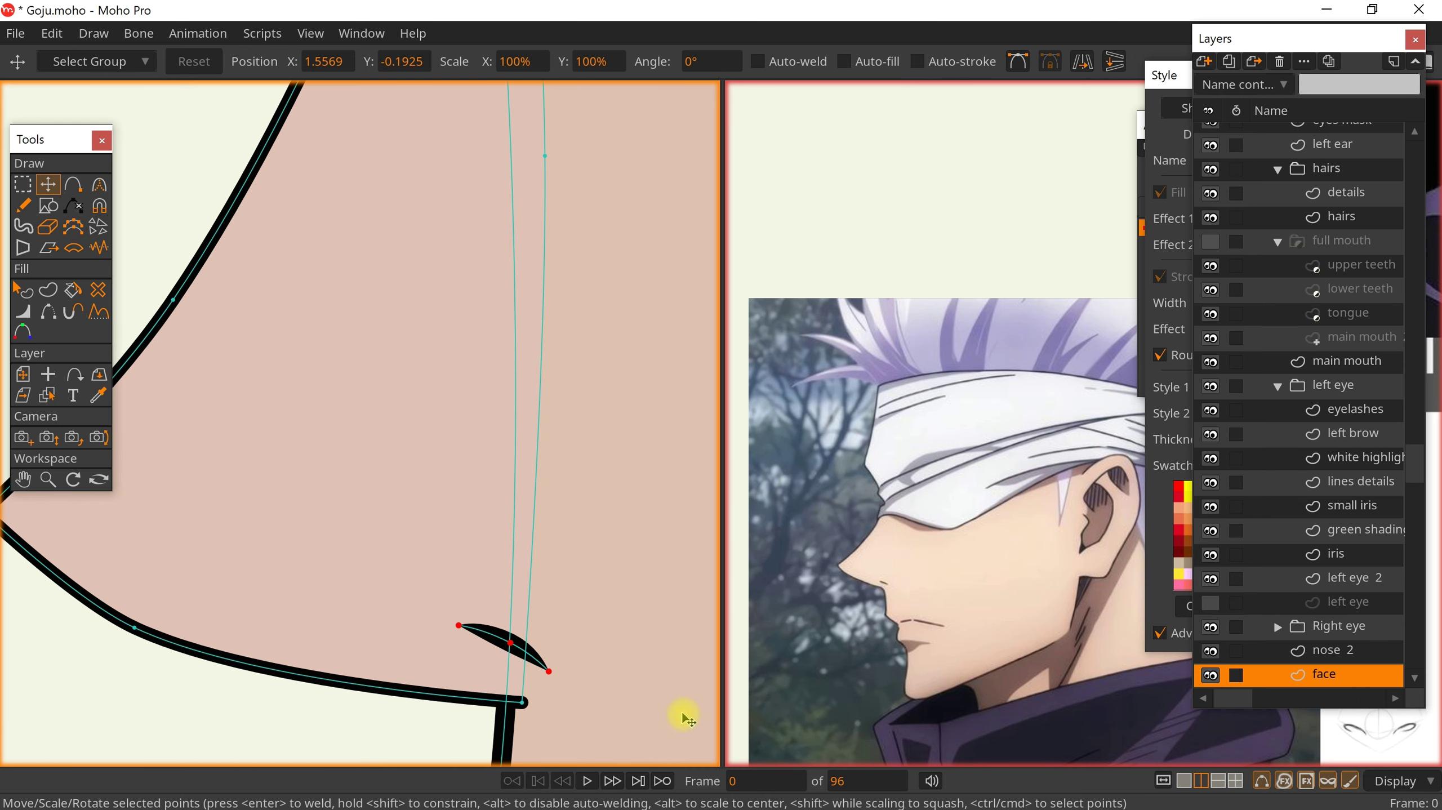
pyautogui.moveTo(682, 715); pyautogui.dragTo(662, 666)
# Fine-tune the nostril line's points and curvature so it sits just above the nose's rear corner
pyautogui.press('q')
pyautogui.press('t')
pyautogui.moveTo(503, 654); pyautogui.dragTo(494, 656)
pyautogui.press('c')
pyautogui.scroll(-6, 545, 568)
pyautogui.scroll(-4, 545, 487)
pyautogui.press('q')
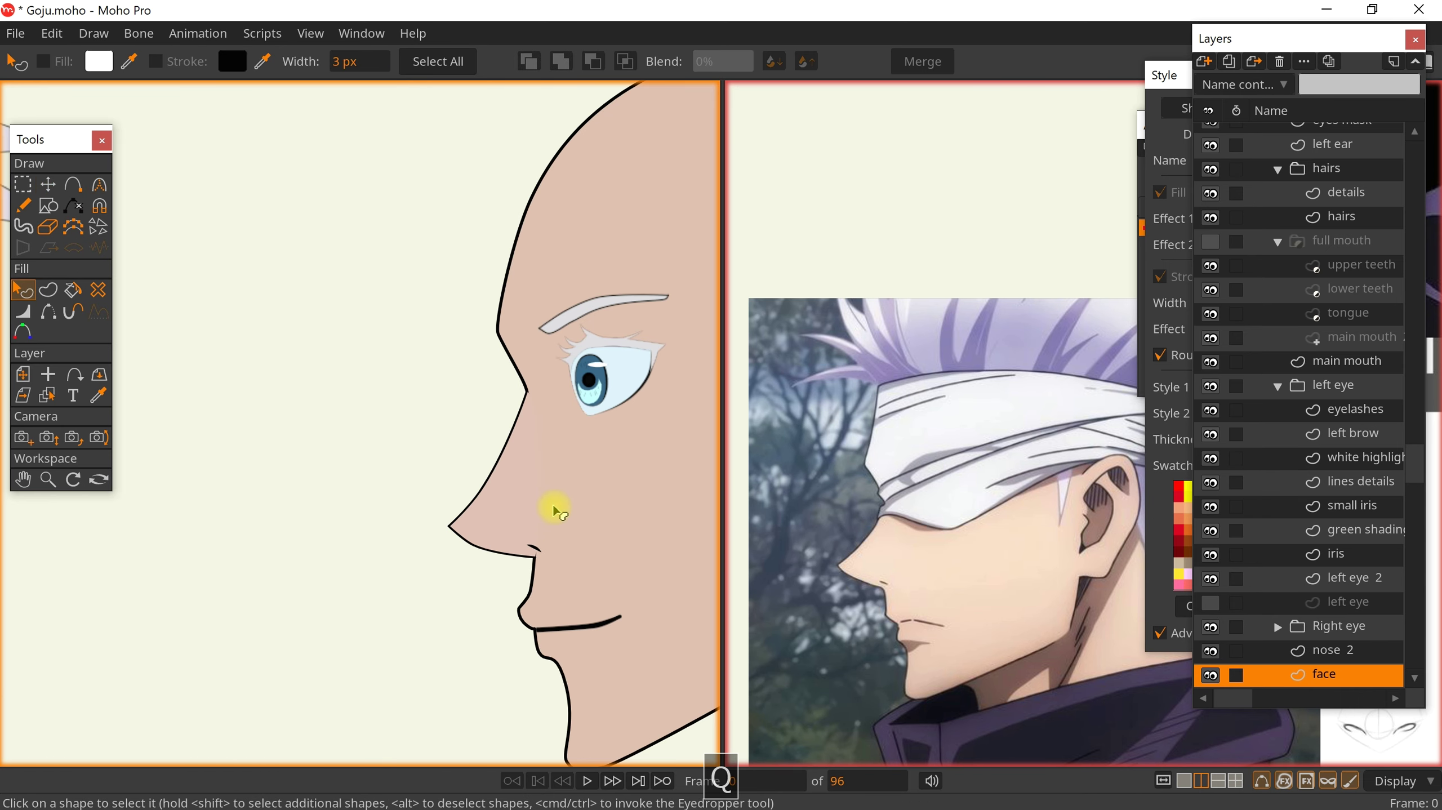
pyautogui.scroll(8, 550, 527)
pyautogui.press('t')
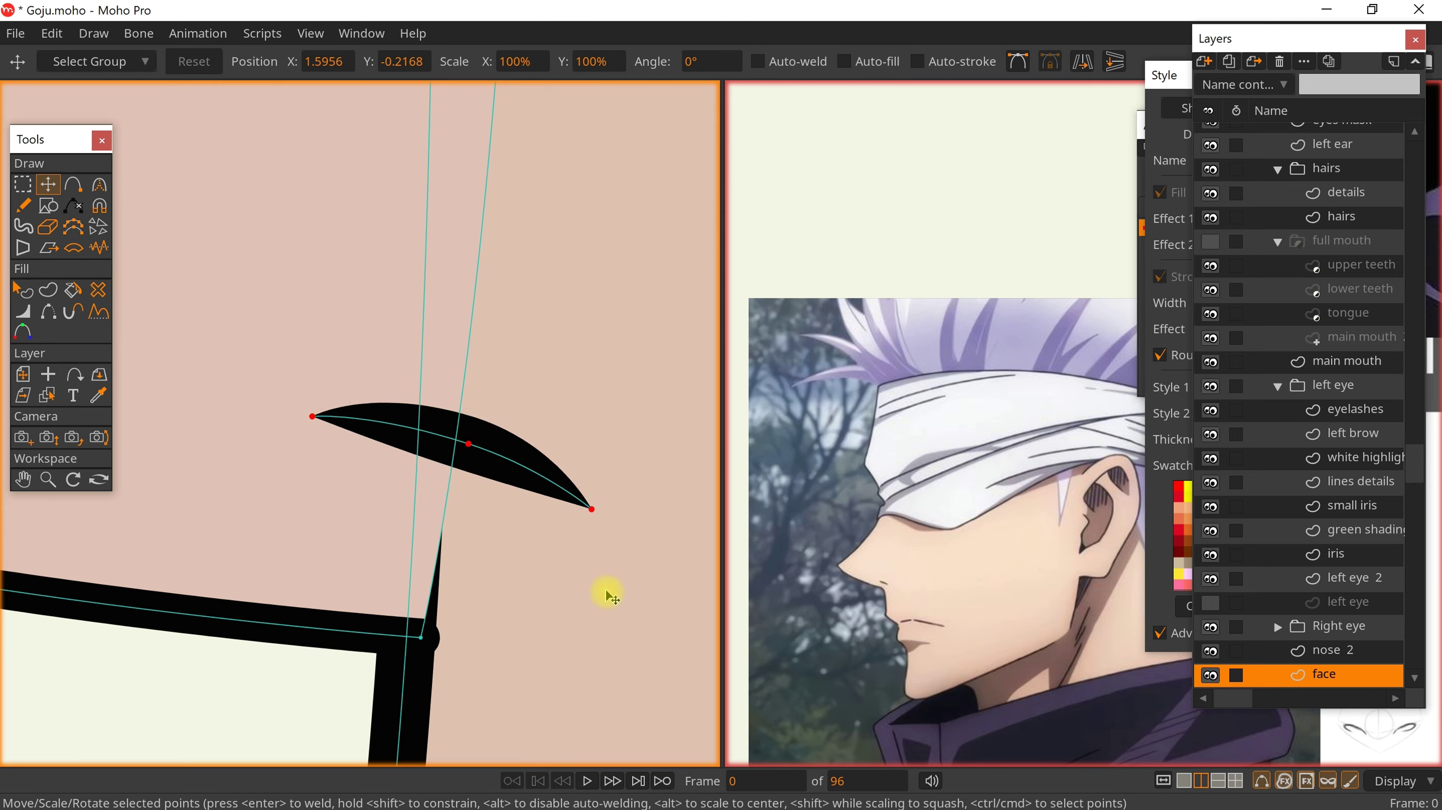
pyautogui.scroll(-4, 568, 590)
pyautogui.press('q')
pyautogui.scroll(-3, 564, 605)
pyautogui.scroll(5, 515, 579)
# Try pulling the nose-tip points back toward the face, and undo the change
pyautogui.press('t')
pyautogui.press('g')
pyautogui.moveTo(406, 522); pyautogui.dragTo(505, 663)
pyautogui.press('t')
pyautogui.moveTo(566, 653); pyautogui.dragTo(582, 654)
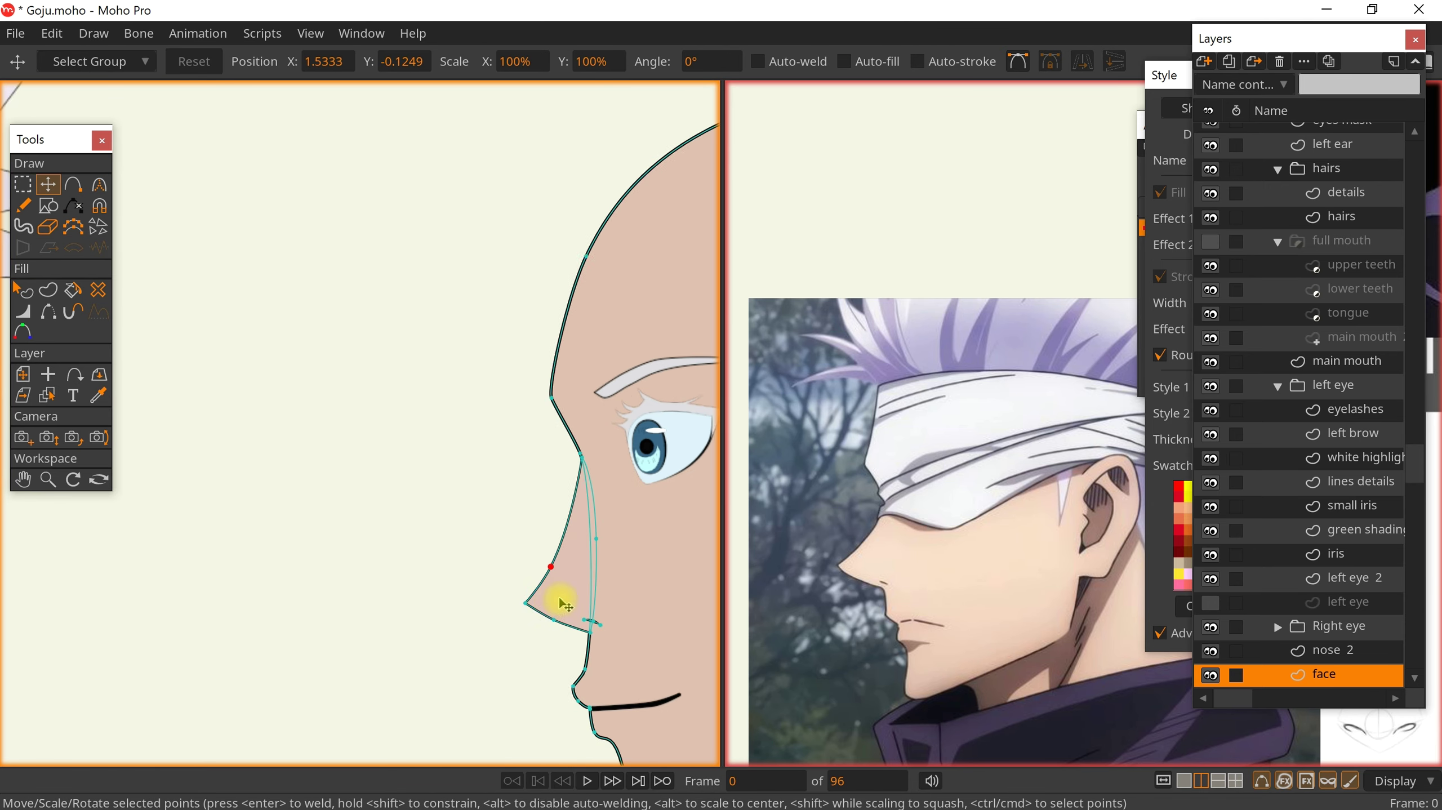
pyautogui.press('q')
pyautogui.scroll(-5, 624, 624)
pyautogui.hotkey('ctrl', 'z')
pyautogui.hotkey('ctrl', 'z')
pyautogui.scroll(5, 656, 644)
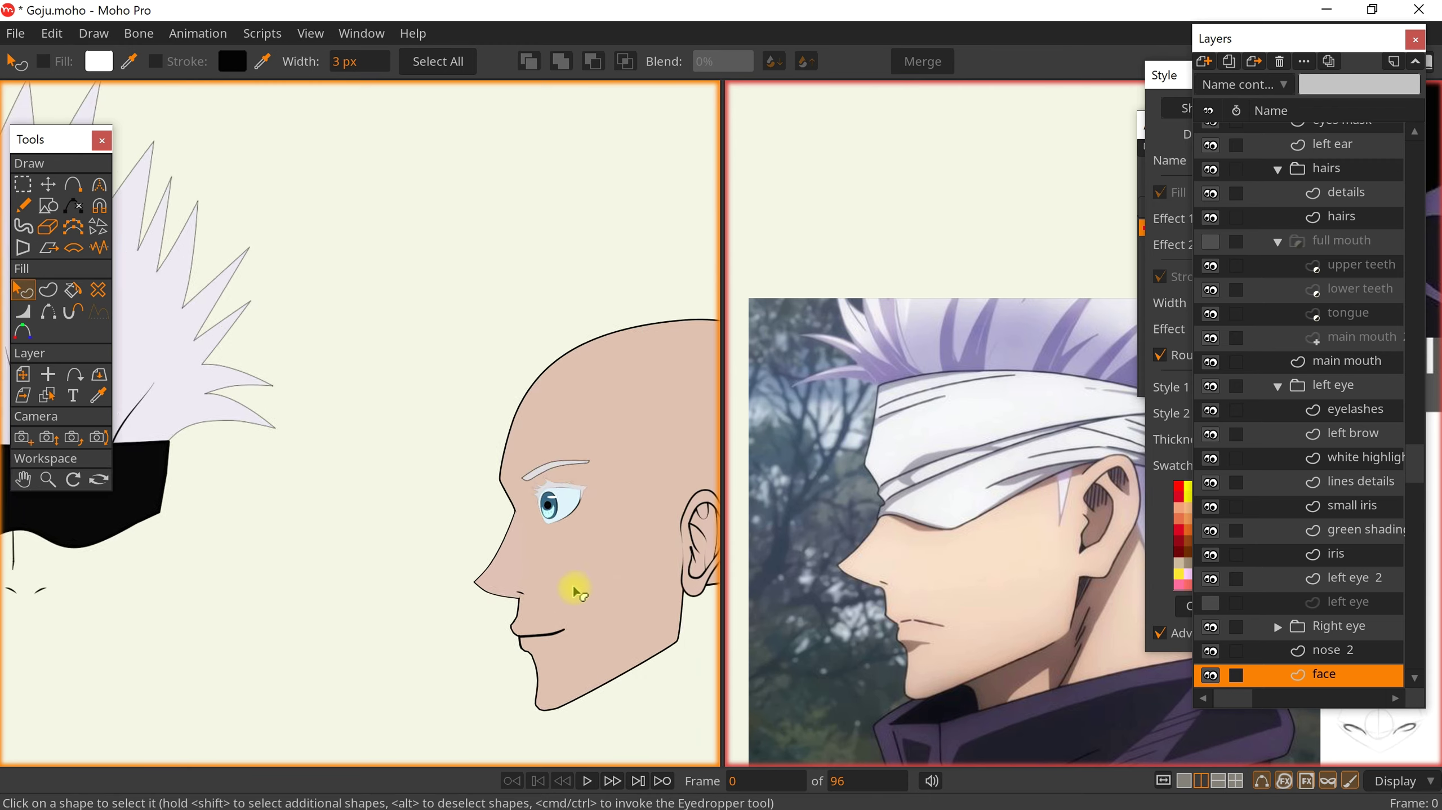
pyautogui.scroll(-5, 499, 584)
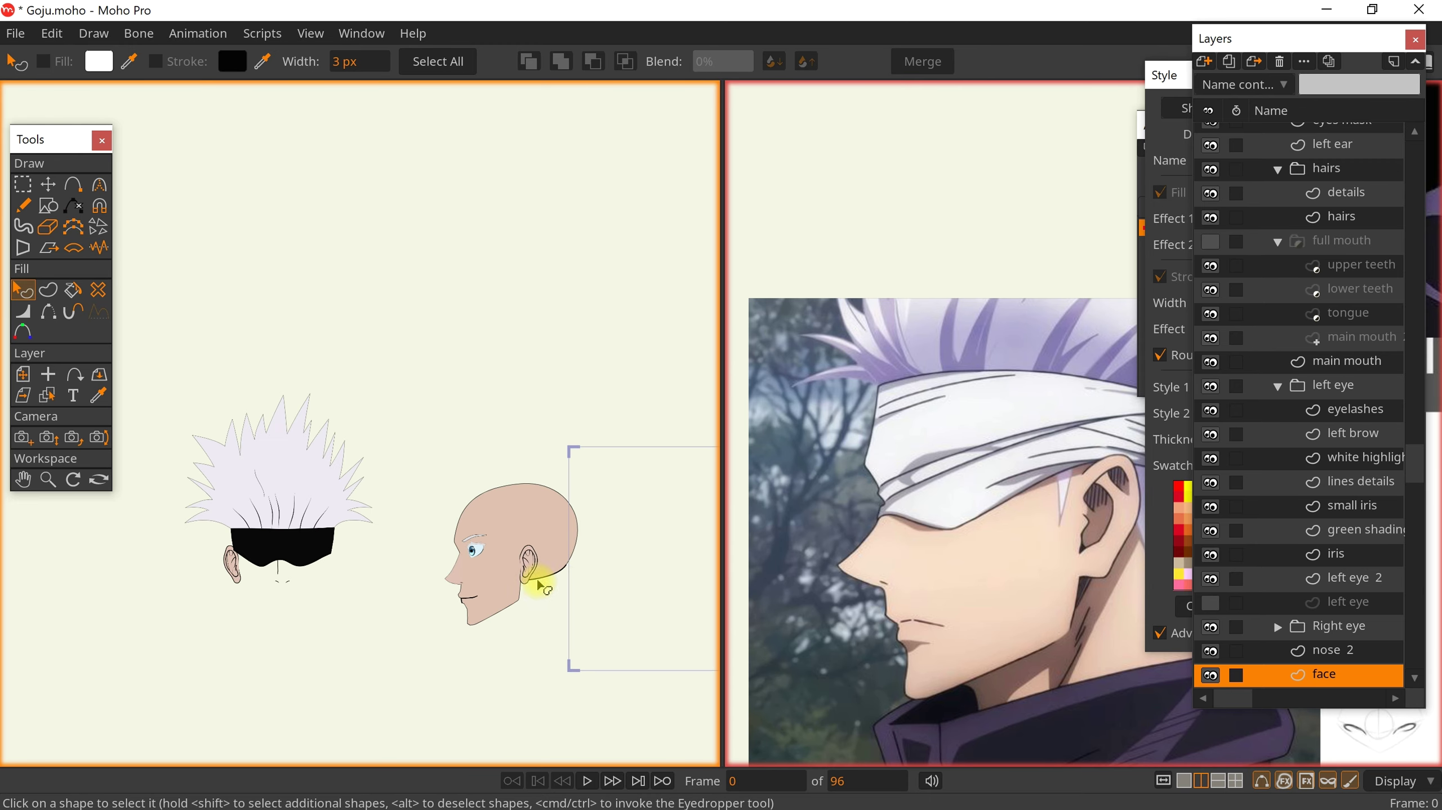
# Move the hair shape from the front view onto the side-view head and narrow it to fit
pyautogui.keyDown('alt'); pyautogui.rightClick(283, 481); pyautogui.keyUp('alt')
pyautogui.press('t')
pyautogui.moveTo(414, 669); pyautogui.dragTo(635, 682)
pyautogui.scroll(5, 536, 514)
pyautogui.moveTo(483, 673); pyautogui.dragTo(530, 706)
pyautogui.moveTo(530, 706); pyautogui.dragTo(526, 681)
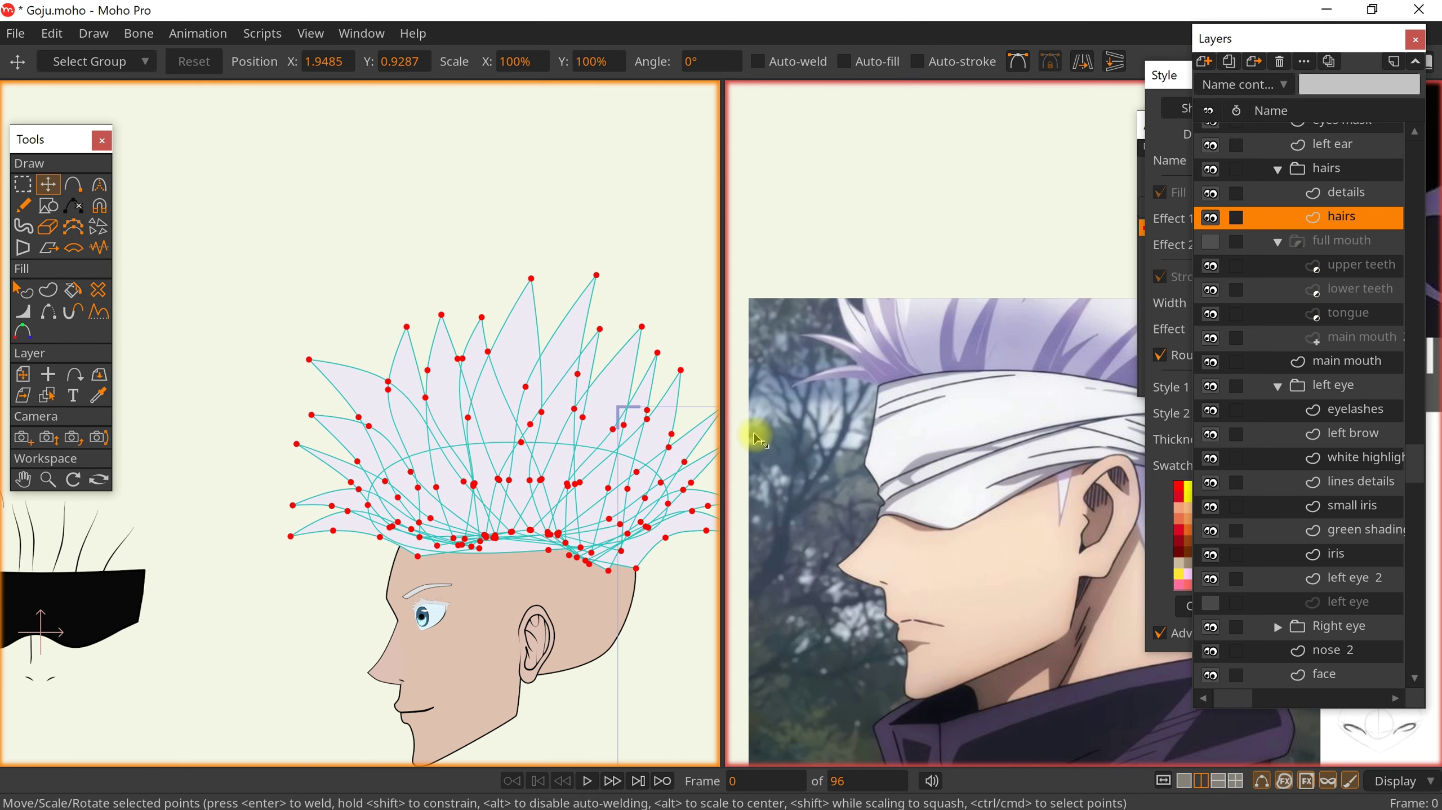
pyautogui.moveTo(582, 486); pyautogui.dragTo(541, 486)
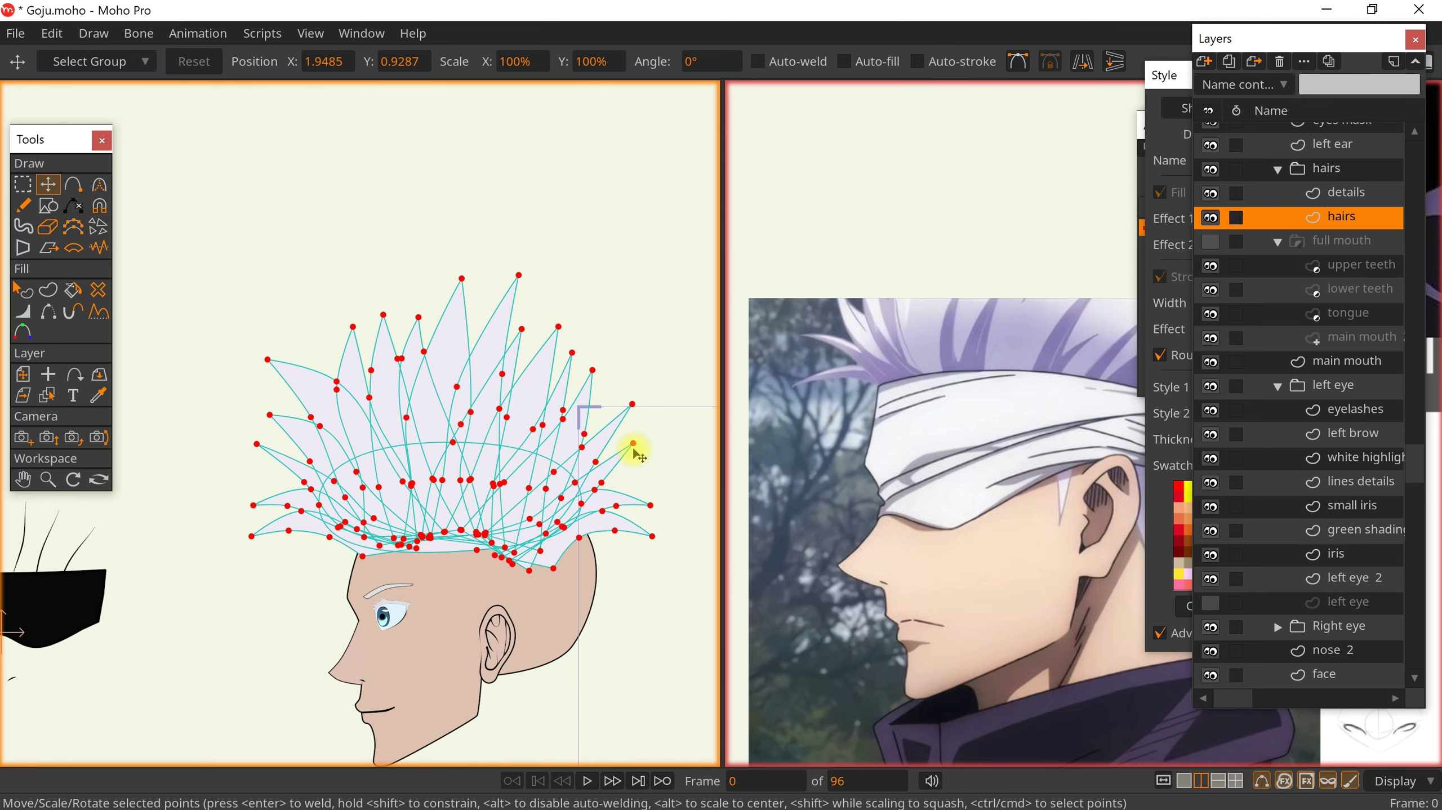
# Try widening the hair shape toward the back of the head, and undo the change
pyautogui.keyDown('ctrl'); pyautogui.click(560, 540); pyautogui.keyUp('ctrl')
pyautogui.scroll(3, 560, 546)
pyautogui.press('q')
pyautogui.scroll(-8, 582, 571)
pyautogui.scroll(4, 585, 573)
pyautogui.hotkey('ctrl', 'z')
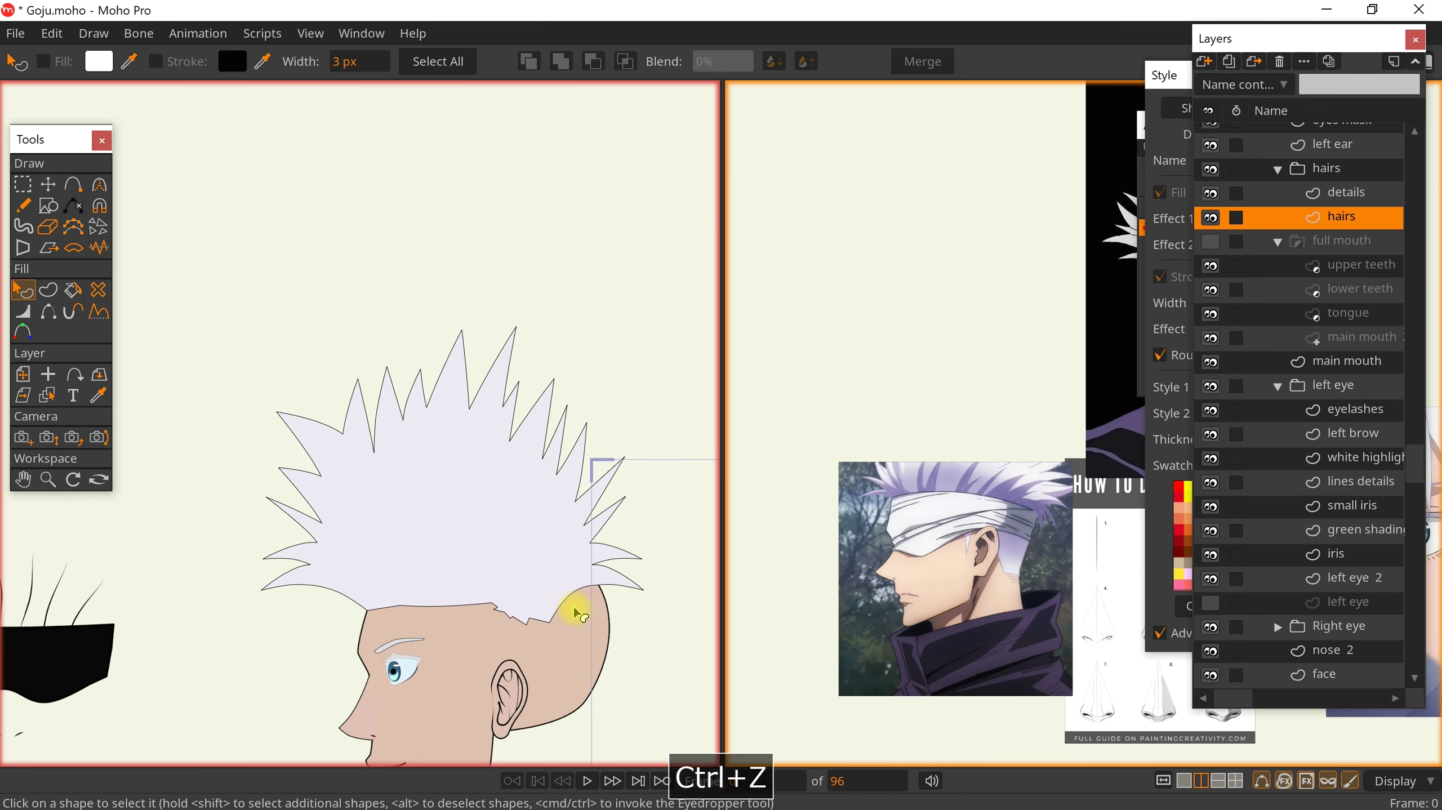
pyautogui.press('t')
pyautogui.moveTo(643, 475); pyautogui.dragTo(799, 475)
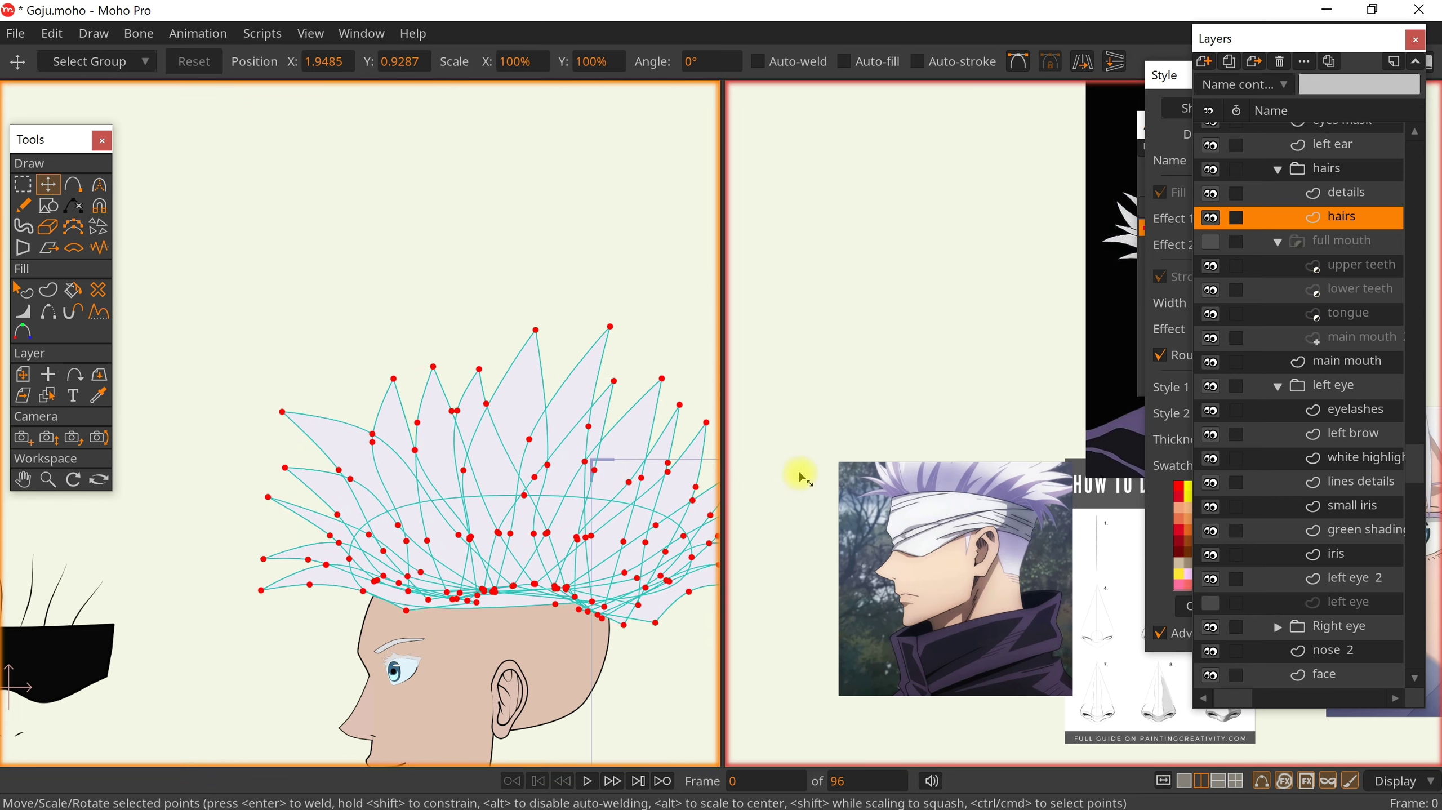
pyautogui.hotkey('ctrl', 'z')
# Stretch the hair shape slightly at the front and back and reposition it over the side-view head
pyautogui.moveTo(644, 476); pyautogui.dragTo(684, 475)
pyautogui.moveTo(264, 480); pyautogui.dragTo(238, 480)
pyautogui.moveTo(505, 498); pyautogui.dragTo(471, 492)
pyautogui.moveTo(652, 470); pyautogui.dragTo(700, 477)
pyautogui.moveTo(209, 472); pyautogui.dragTo(196, 472)
# Reshape the side-view hair with the Magnet tool, sweeping the front and top spikes toward the back of the head
pyautogui.scroll(-3, 362, 515)
pyautogui.scroll(2, 366, 517)
pyautogui.press('x')
pyautogui.press('Escape')
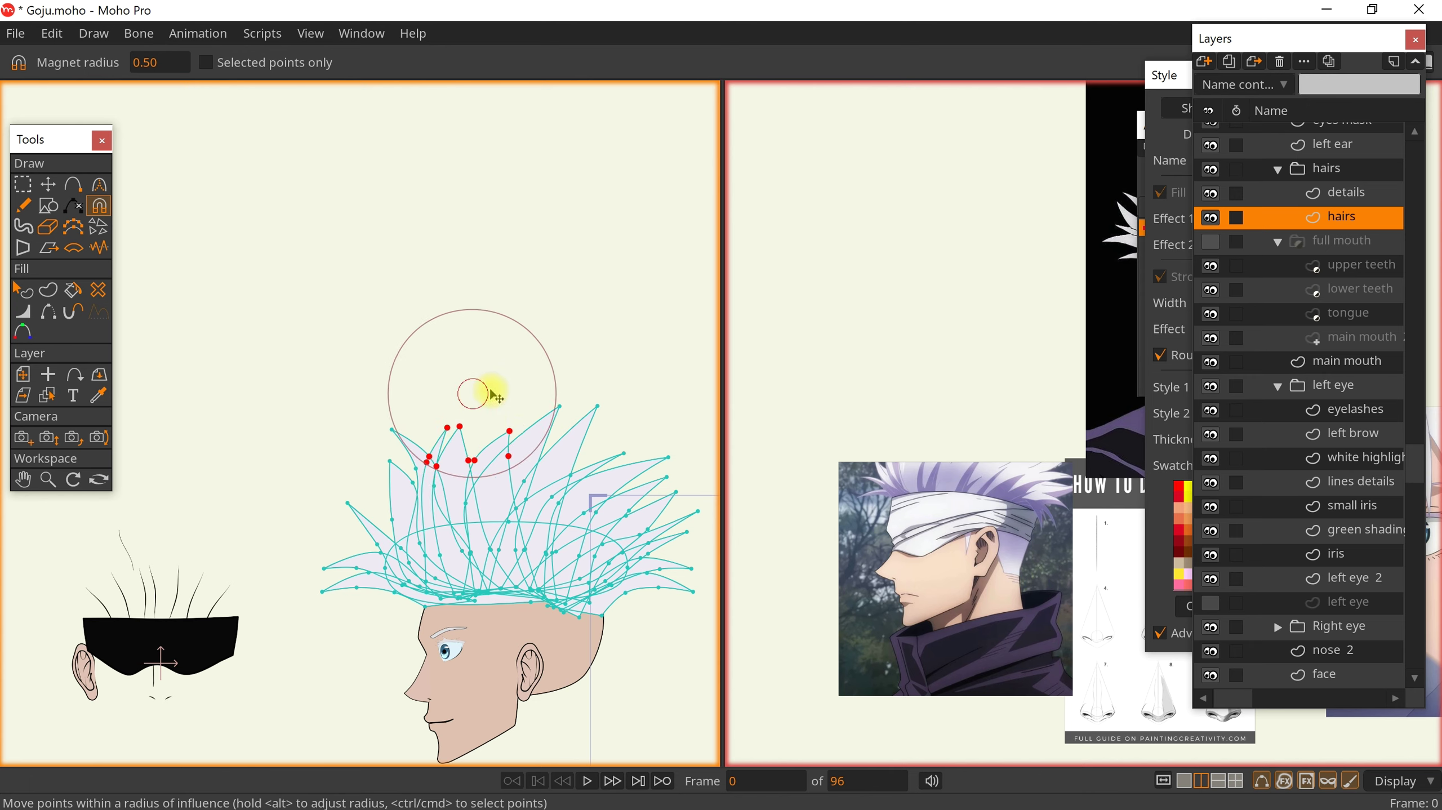
pyautogui.scroll(2, 641, 422)
pyautogui.moveTo(87, 649); pyautogui.dragTo(156, 592)
pyautogui.moveTo(251, 489); pyautogui.dragTo(233, 451)
pyautogui.scroll(-1, 277, 482)
pyautogui.press('q')
pyautogui.scroll(-3, 391, 584)
pyautogui.scroll(1, 391, 589)
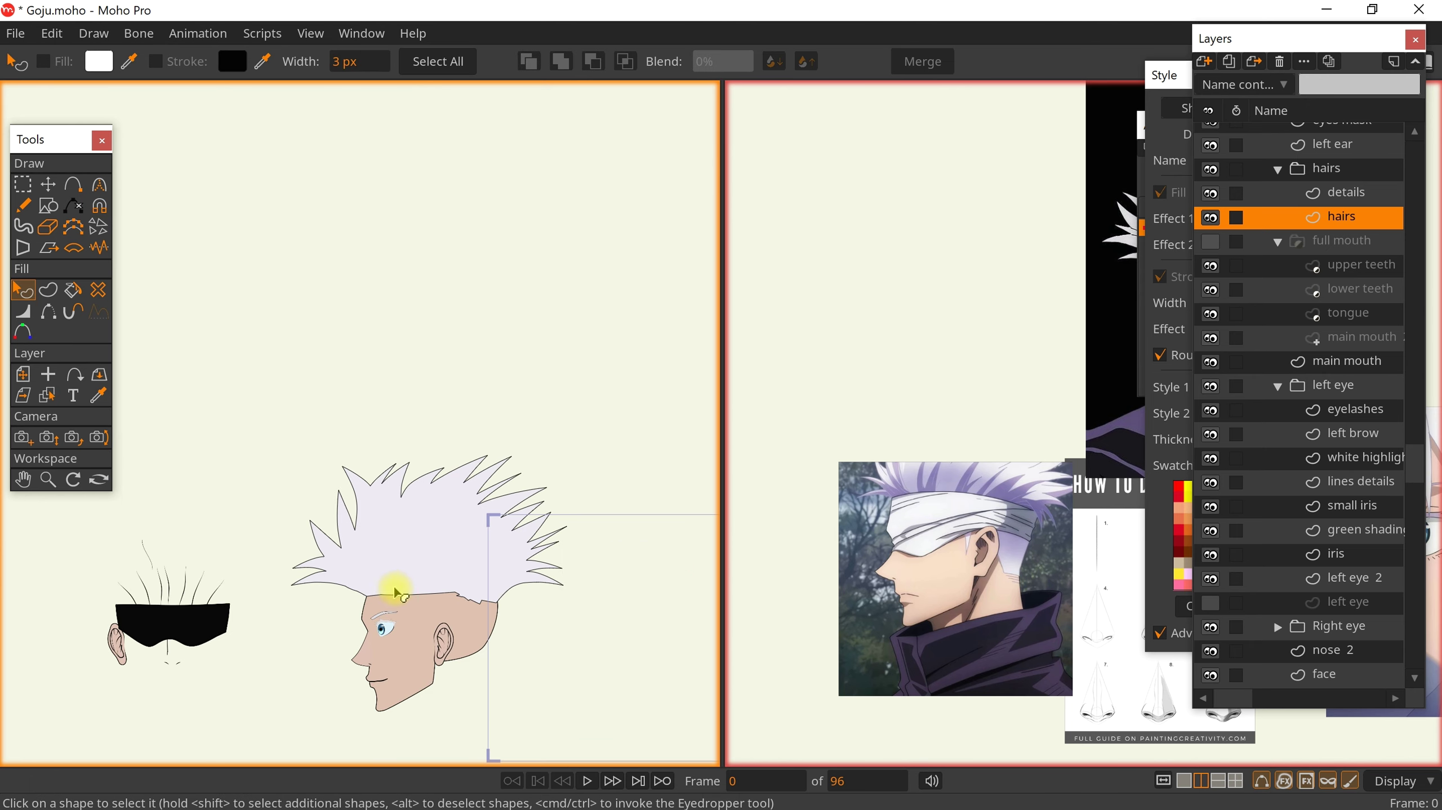
pyautogui.scroll(3, 525, 601)
pyautogui.scroll(-3, 594, 601)
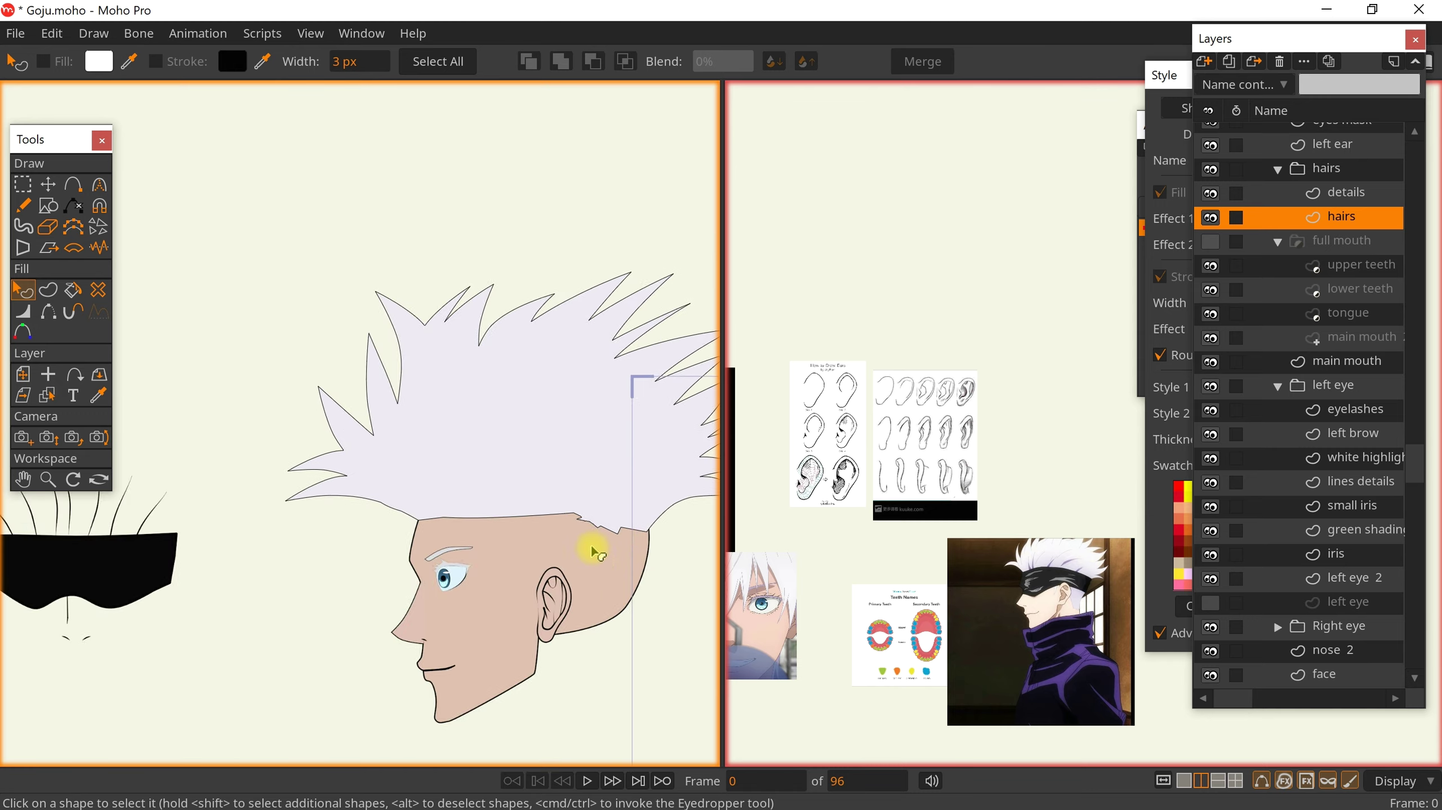
# Select the points of the lowest hair spike behind the head and delete them
pyautogui.scroll(1, 595, 558)
pyautogui.keyDown('alt'); pyautogui.rightClick(598, 578); pyautogui.keyUp('alt')
pyautogui.moveTo(598, 578); pyautogui.dragTo(545, 570)
pyautogui.scroll(1, 544, 569)
pyautogui.scroll(-2, 546, 562)
pyautogui.press('t')
pyautogui.press('Escape')
pyautogui.keyDown('ctrl'); pyautogui.keyDown('alt'); pyautogui.click(550, 546); pyautogui.keyUp('alt'); pyautogui.keyUp('ctrl')
pyautogui.scroll(3, 551, 546)
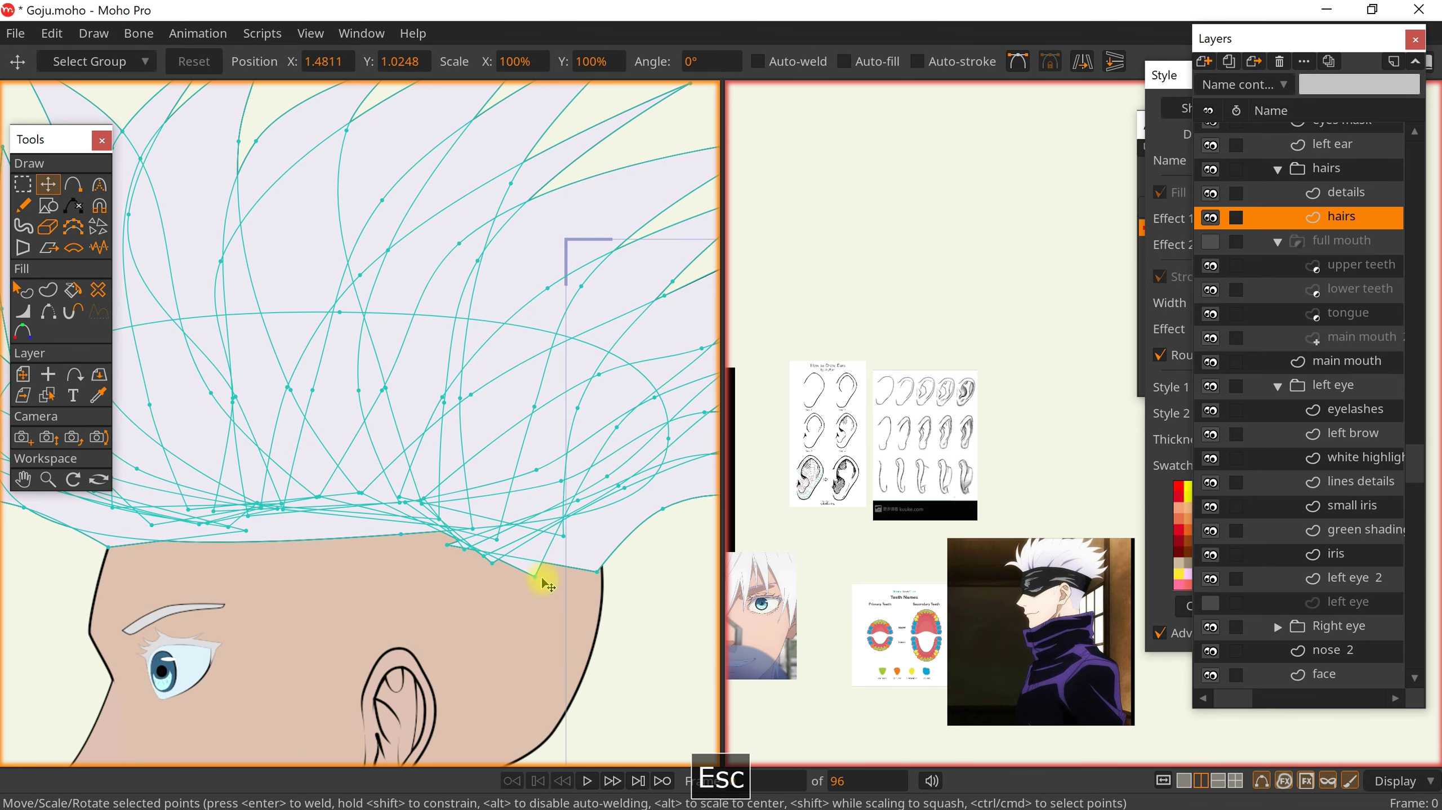
pyautogui.scroll(-1, 652, 479)
pyautogui.moveTo(652, 479); pyautogui.dragTo(432, 471)
pyautogui.moveTo(511, 480)
pyautogui.mouseDown()
pyautogui.moveTo(553, 451)
pyautogui.moveTo(515, 479)
pyautogui.mouseUp()
pyautogui.keyDown('ctrl'); pyautogui.click(515, 480); pyautogui.keyUp('ctrl')
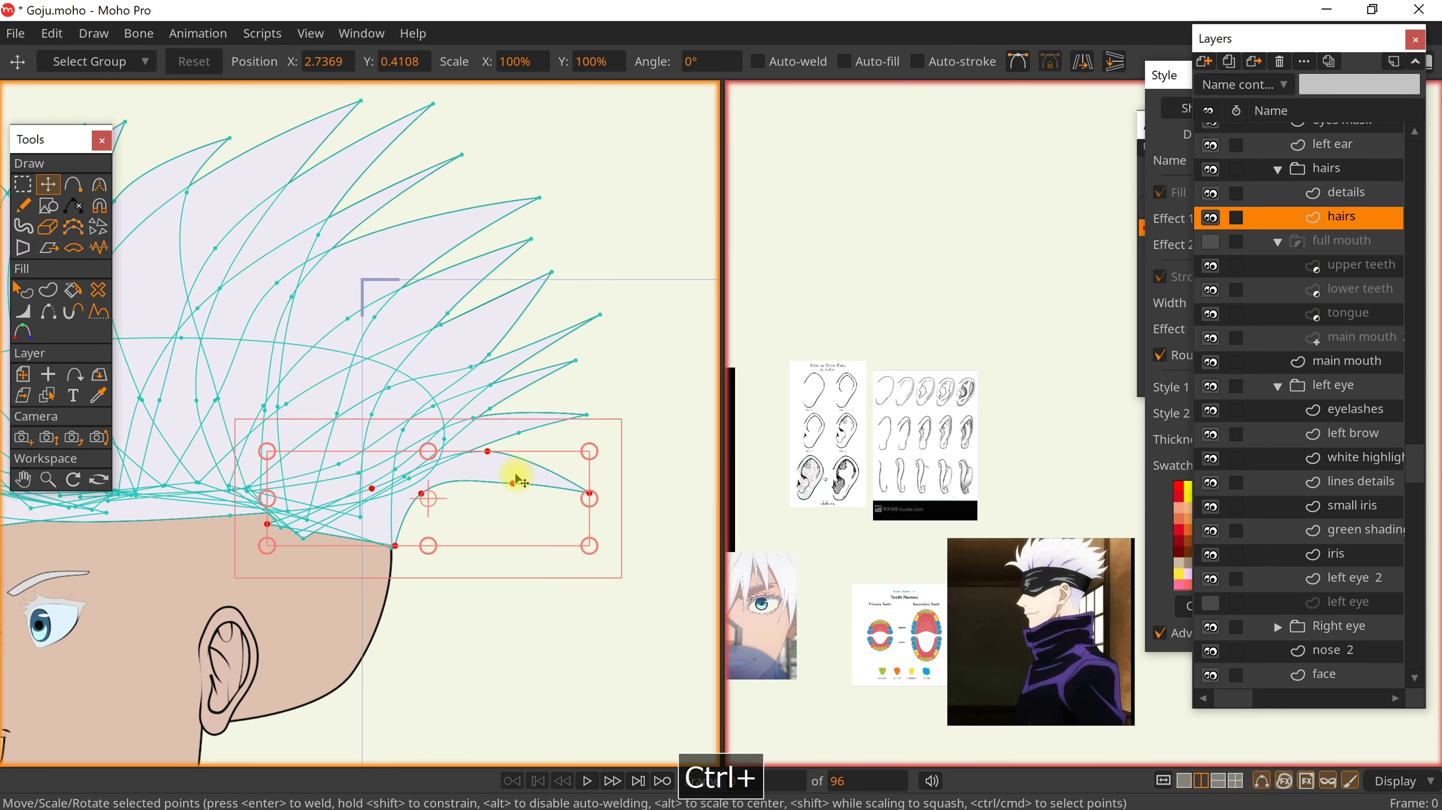
pyautogui.press('Delete')
# Adjust the next hair spikes at the back of the head and delete the surplus one
pyautogui.keyDown('ctrl'); pyautogui.click(486, 443); pyautogui.keyUp('ctrl')
pyautogui.moveTo(397, 562); pyautogui.dragTo(489, 508)
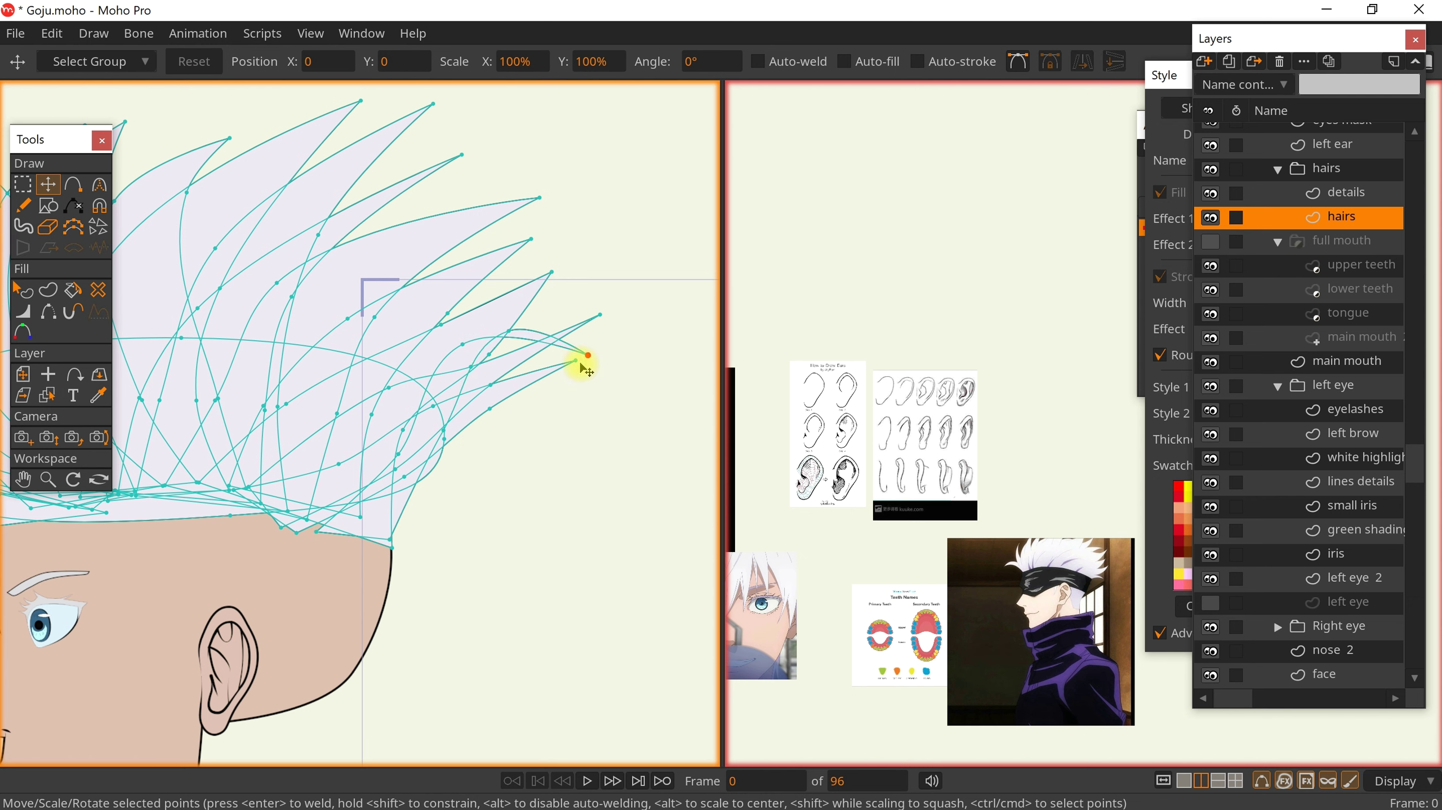
pyautogui.moveTo(509, 333); pyautogui.dragTo(554, 434)
pyautogui.keyDown('ctrl'); pyautogui.click(551, 413); pyautogui.keyUp('ctrl')
pyautogui.press('Delete')
# Duplicate a back hair spike and place the copy lower, rearranging the back spikes down to the hair's rear corner
pyautogui.keyDown('ctrl'); pyautogui.click(470, 338); pyautogui.keyUp('ctrl')
pyautogui.hotkey('ctrl', 'c')
pyautogui.hotkey('ctrl', 'v')
pyautogui.moveTo(541, 507); pyautogui.dragTo(531, 506)
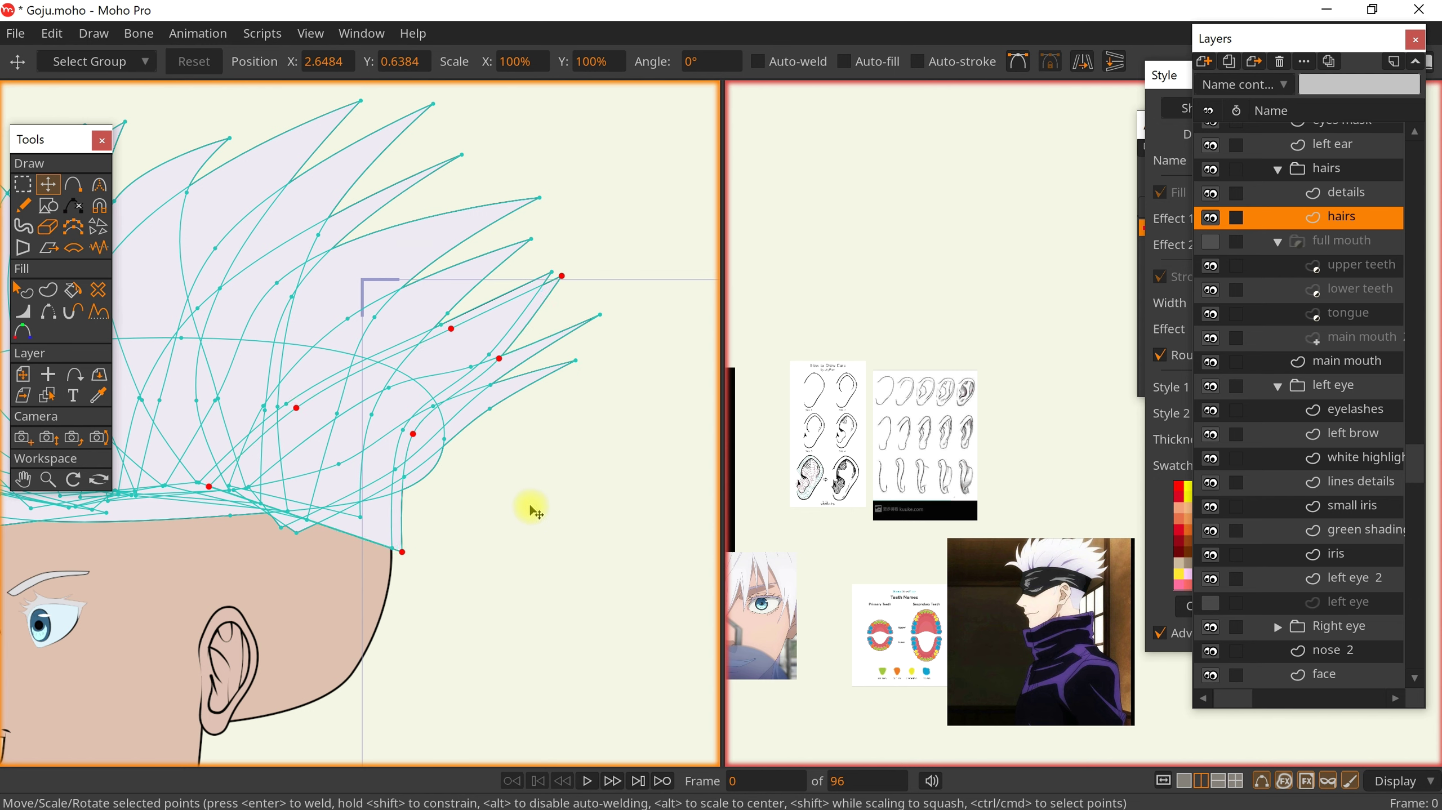
pyautogui.moveTo(432, 451); pyautogui.dragTo(517, 438)
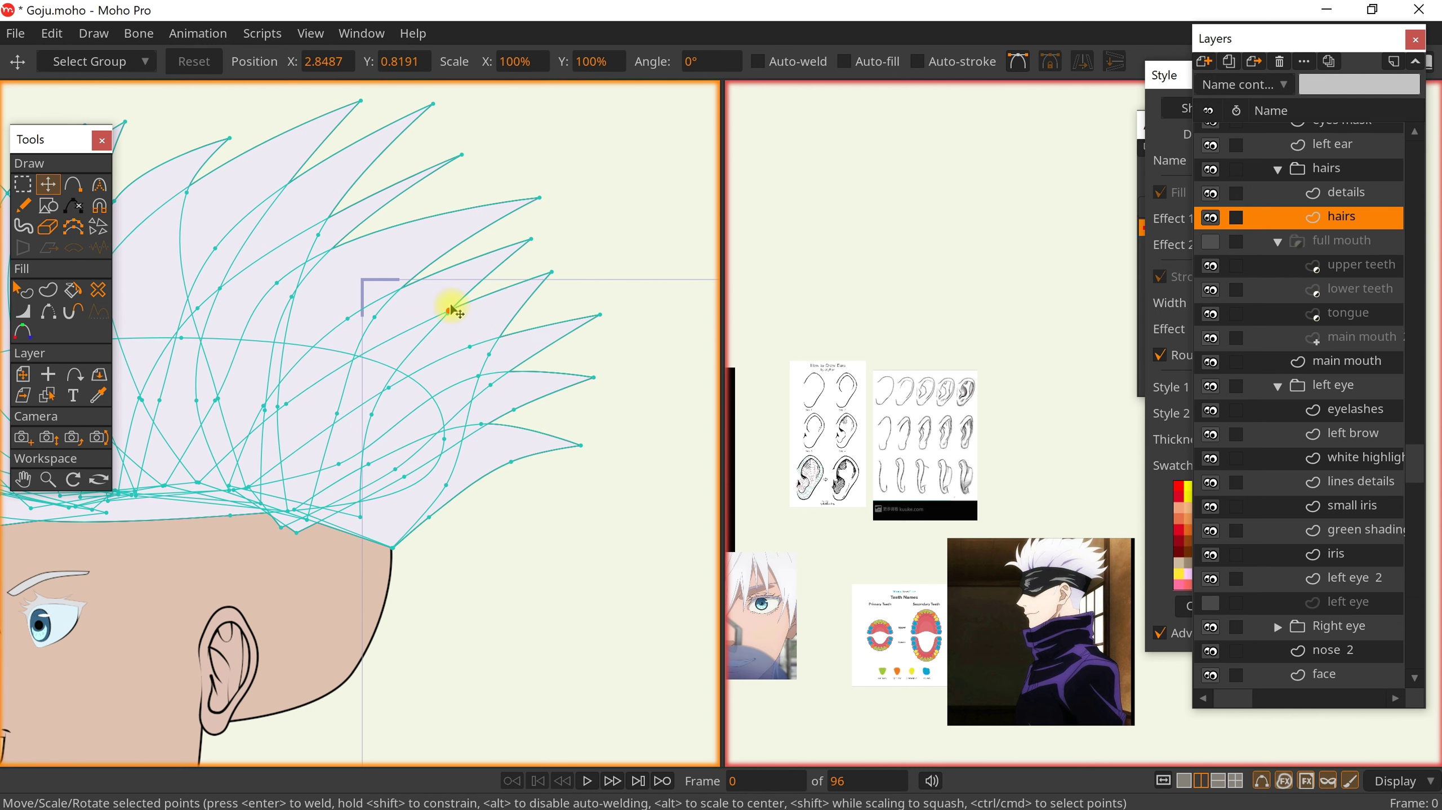
pyautogui.scroll(-3, 480, 397)
pyautogui.press('q')
pyautogui.scroll(-4, 479, 405)
pyautogui.scroll(3, 487, 412)
pyautogui.scroll(3, 494, 442)
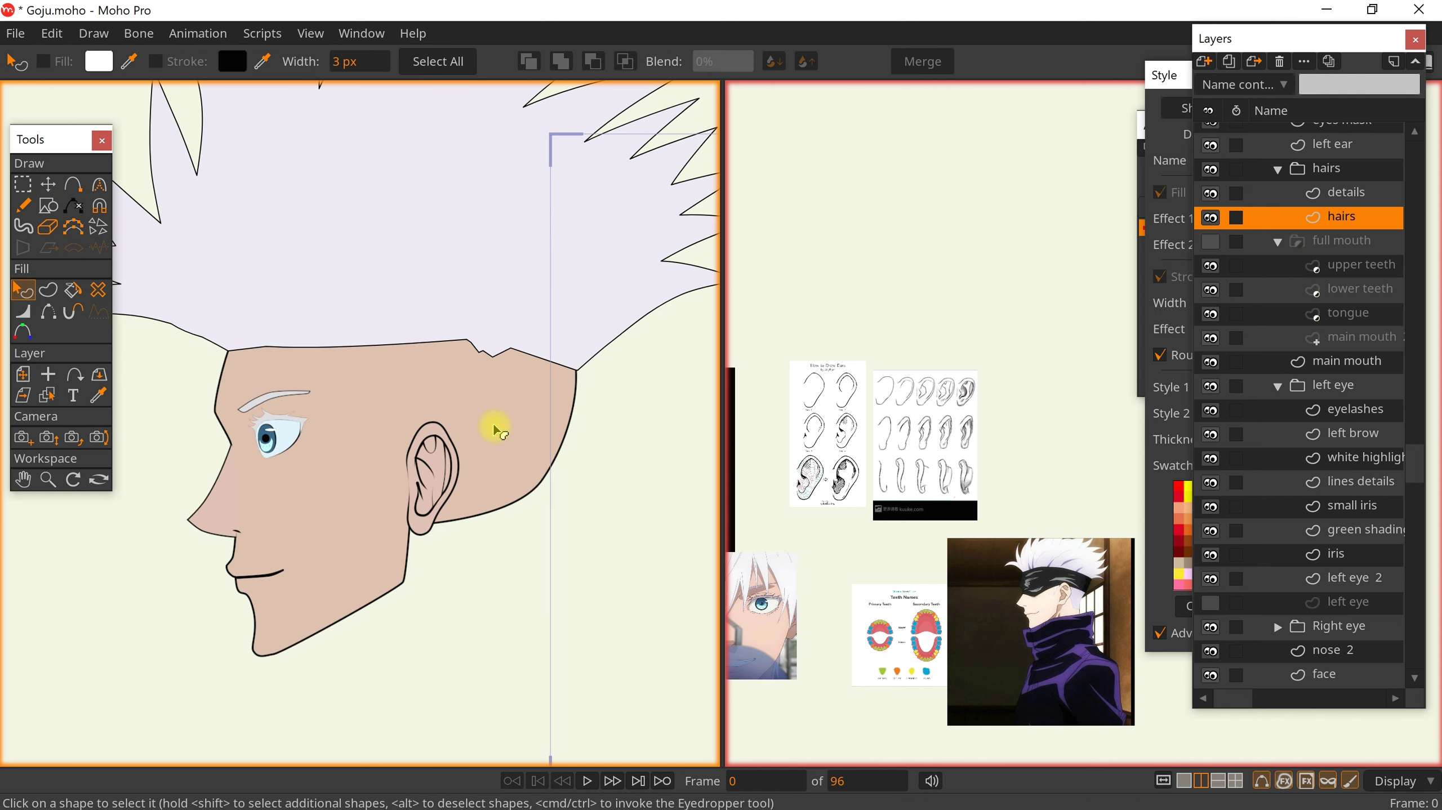
# Nudge the face outline's back-of-head point inward so the skull meets the hair's lower rear corner
pyautogui.click(493, 430)
pyautogui.press('t')
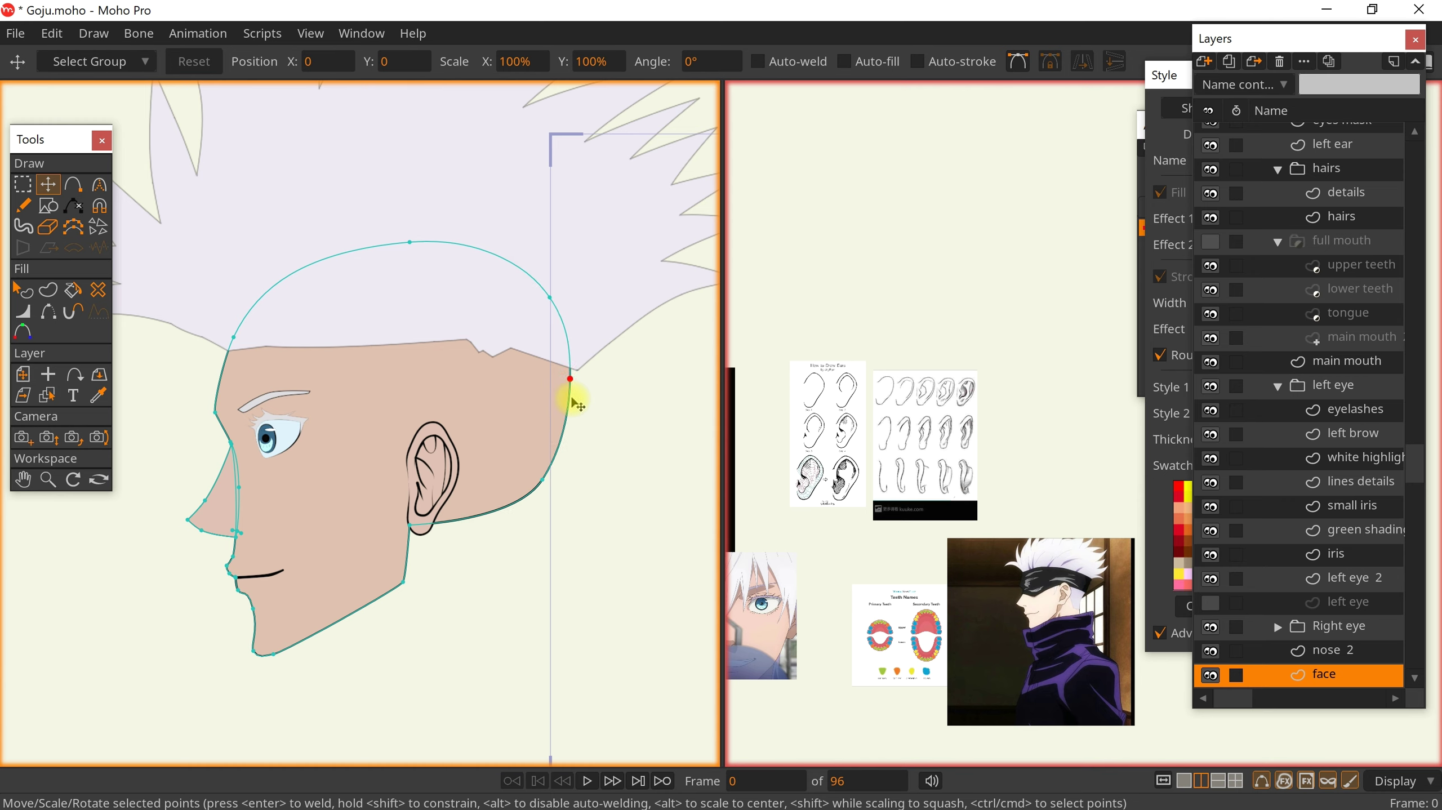
pyautogui.scroll(-3, 573, 404)
pyautogui.press('q')
pyautogui.scroll(-1, 547, 335)
pyautogui.scroll(2, 471, 358)
# Delete the low hair spikes projecting in front of the forehead
pyautogui.click(437, 378)
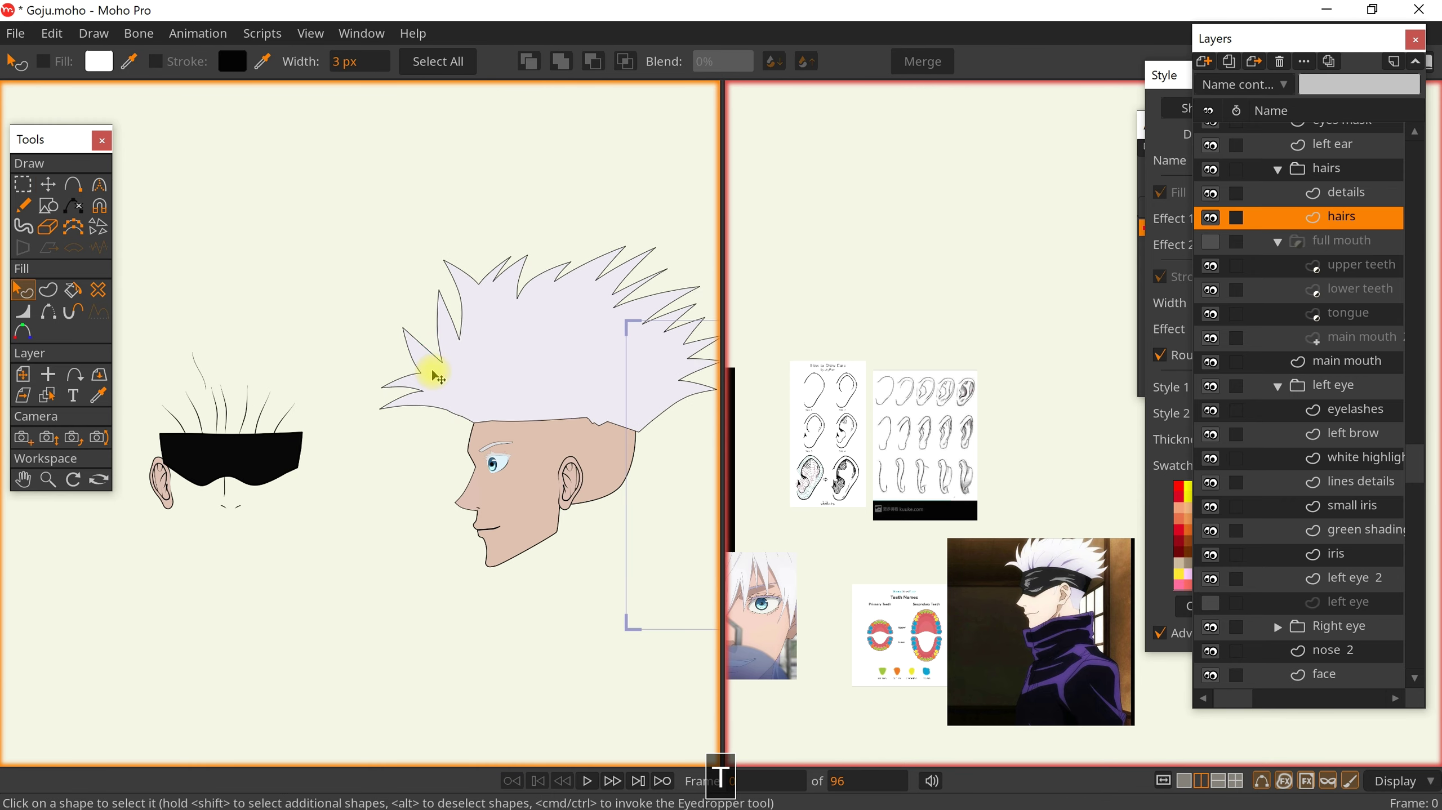
pyautogui.press('t')
pyautogui.scroll(3, 433, 372)
pyautogui.click(419, 357)
pyautogui.press('Delete')
pyautogui.keyDown('ctrl'); pyautogui.click(419, 386); pyautogui.keyUp('ctrl')
pyautogui.press('Delete')
pyautogui.click(418, 415)
pyautogui.press('Delete')
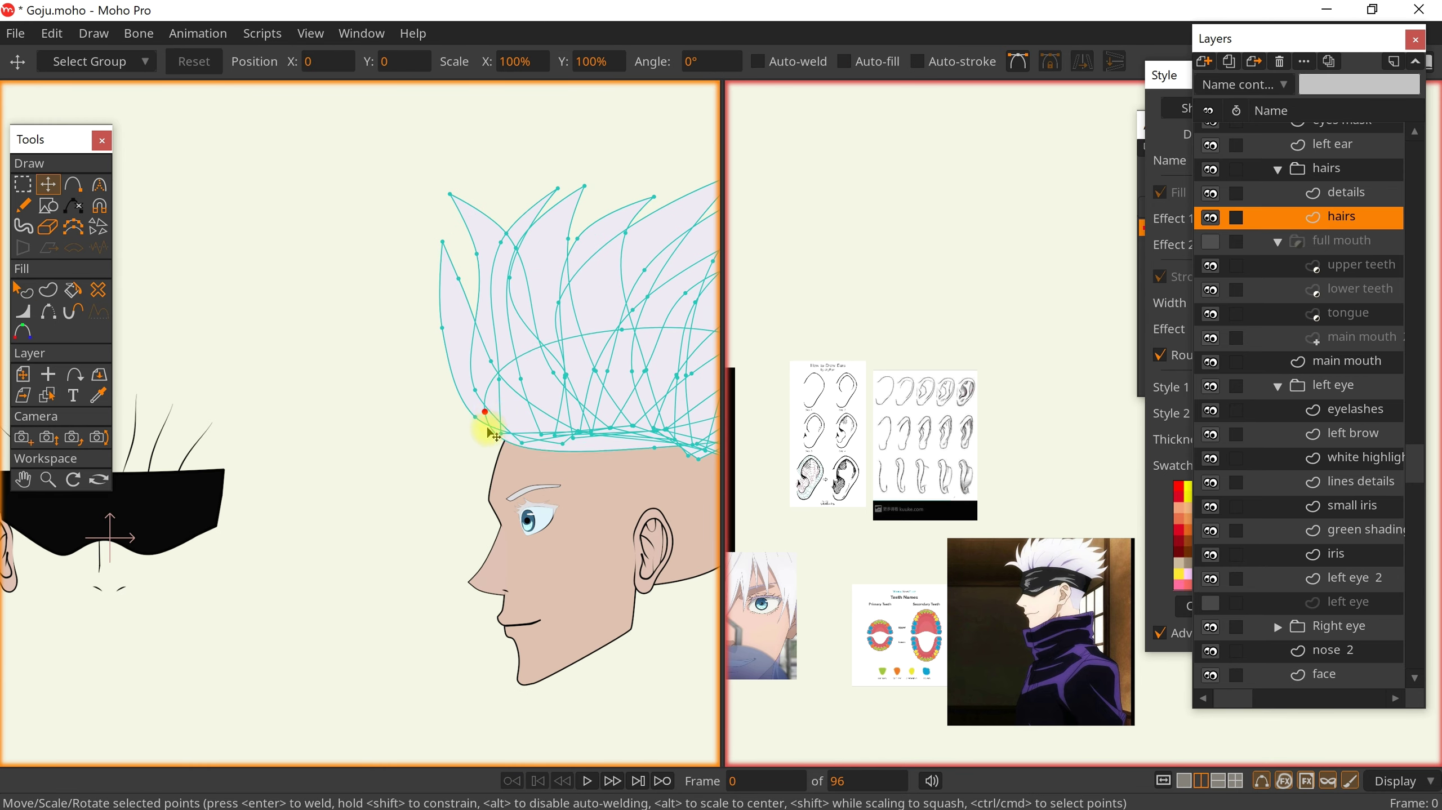
# Sharpen the hair's lower front corner at the forehead and shape a small forward-pointing spike above it
pyautogui.press('c')
pyautogui.scroll(2, 492, 434)
pyautogui.press('a')
pyautogui.press('c')
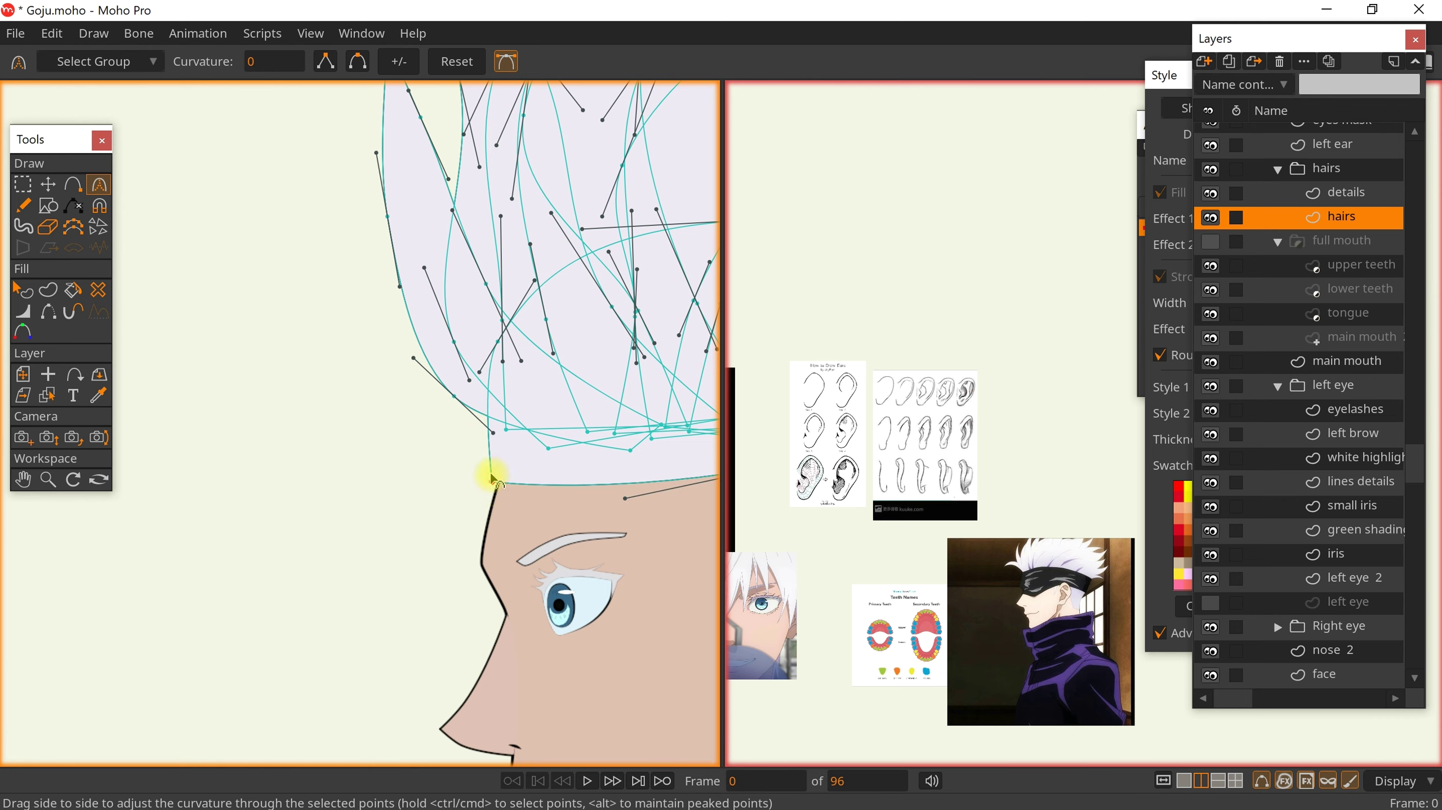
pyautogui.scroll(-1, 491, 478)
pyautogui.press('t')
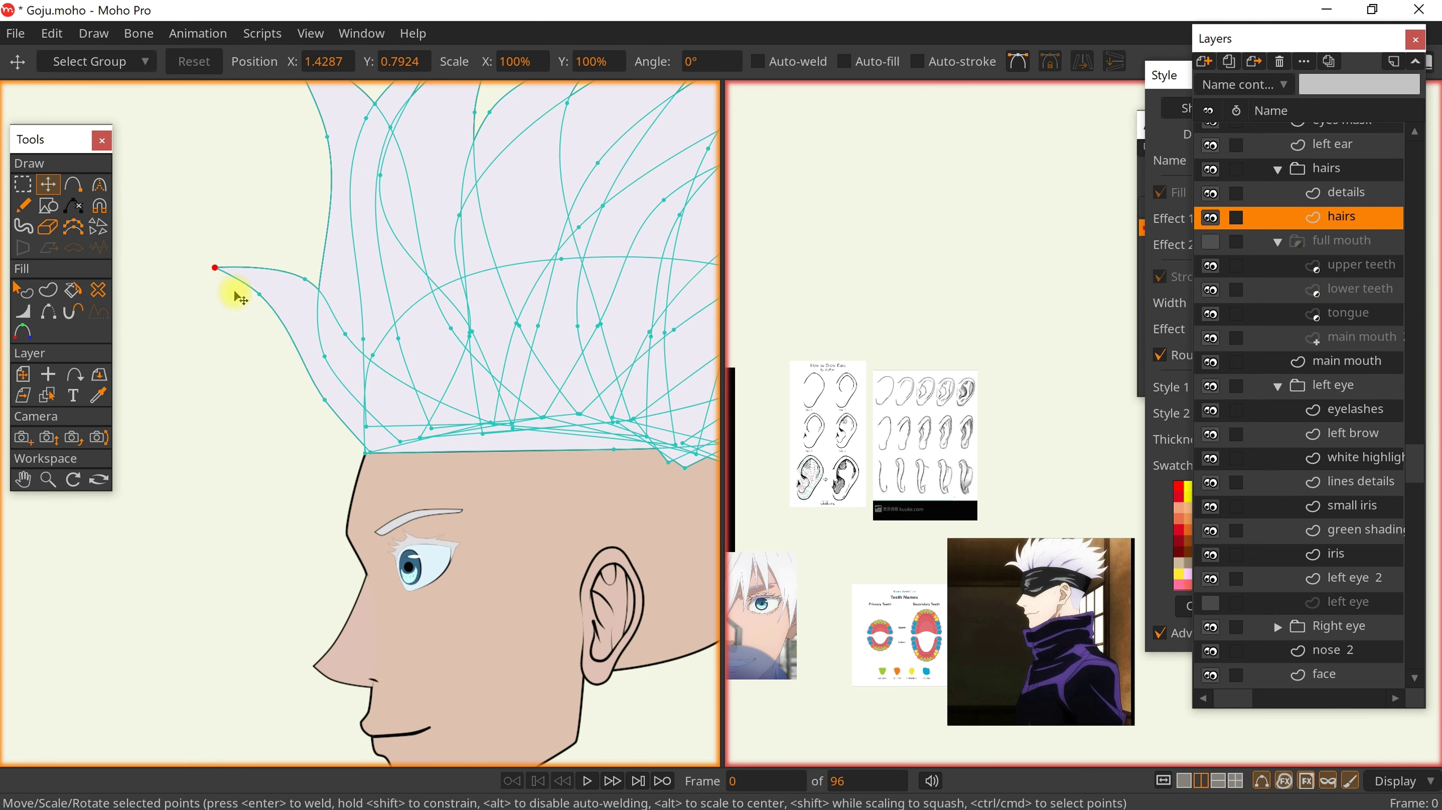
pyautogui.scroll(2, 383, 442)
pyautogui.moveTo(370, 445); pyautogui.dragTo(360, 444)
# Reposition the tall front hair spike and move its base and side points so it blends into the hairline
pyautogui.scroll(-4, 360, 439)
pyautogui.moveTo(331, 199); pyautogui.dragTo(356, 197)
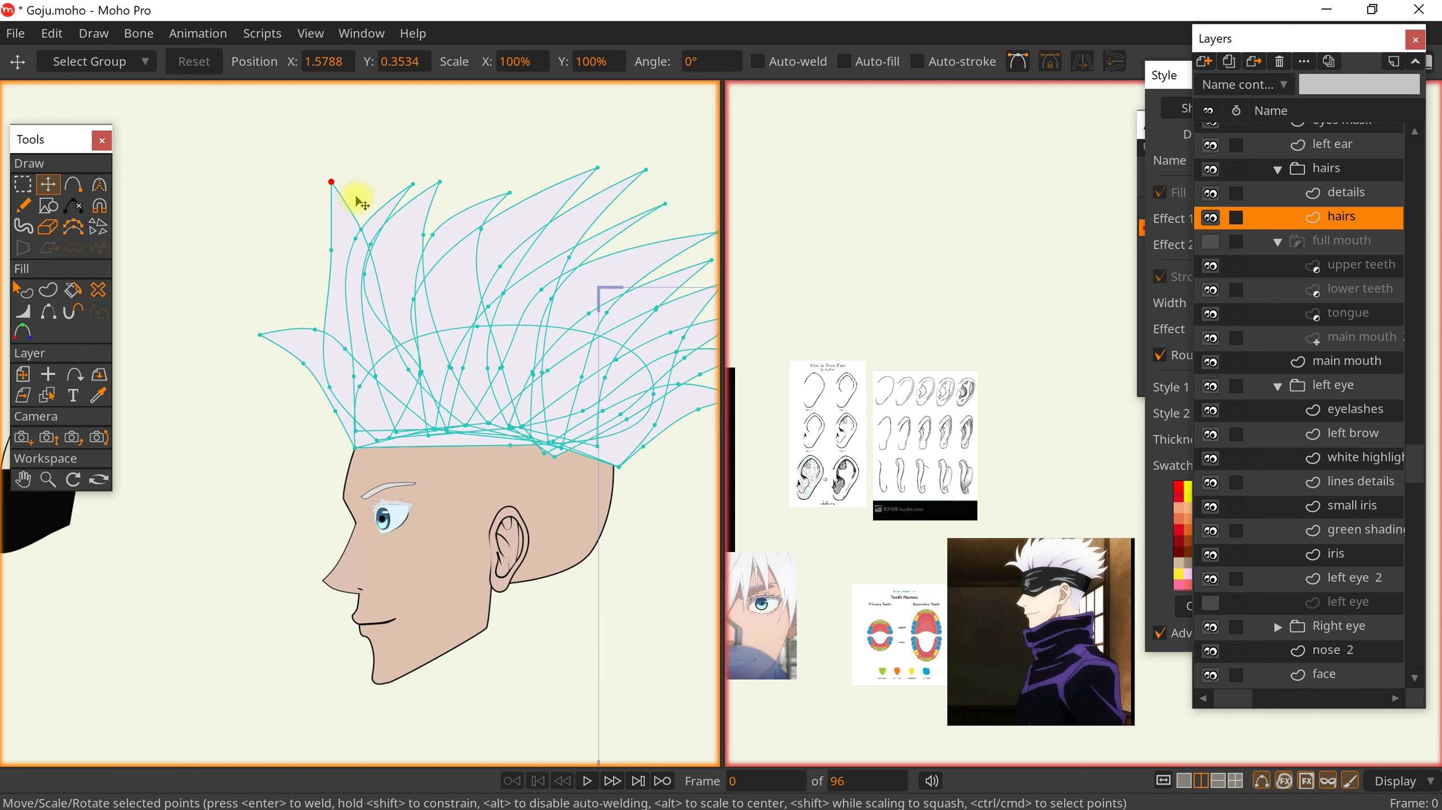
pyautogui.press('Tab')
pyautogui.moveTo(486, 425); pyautogui.dragTo(457, 411)
pyautogui.press('Escape')
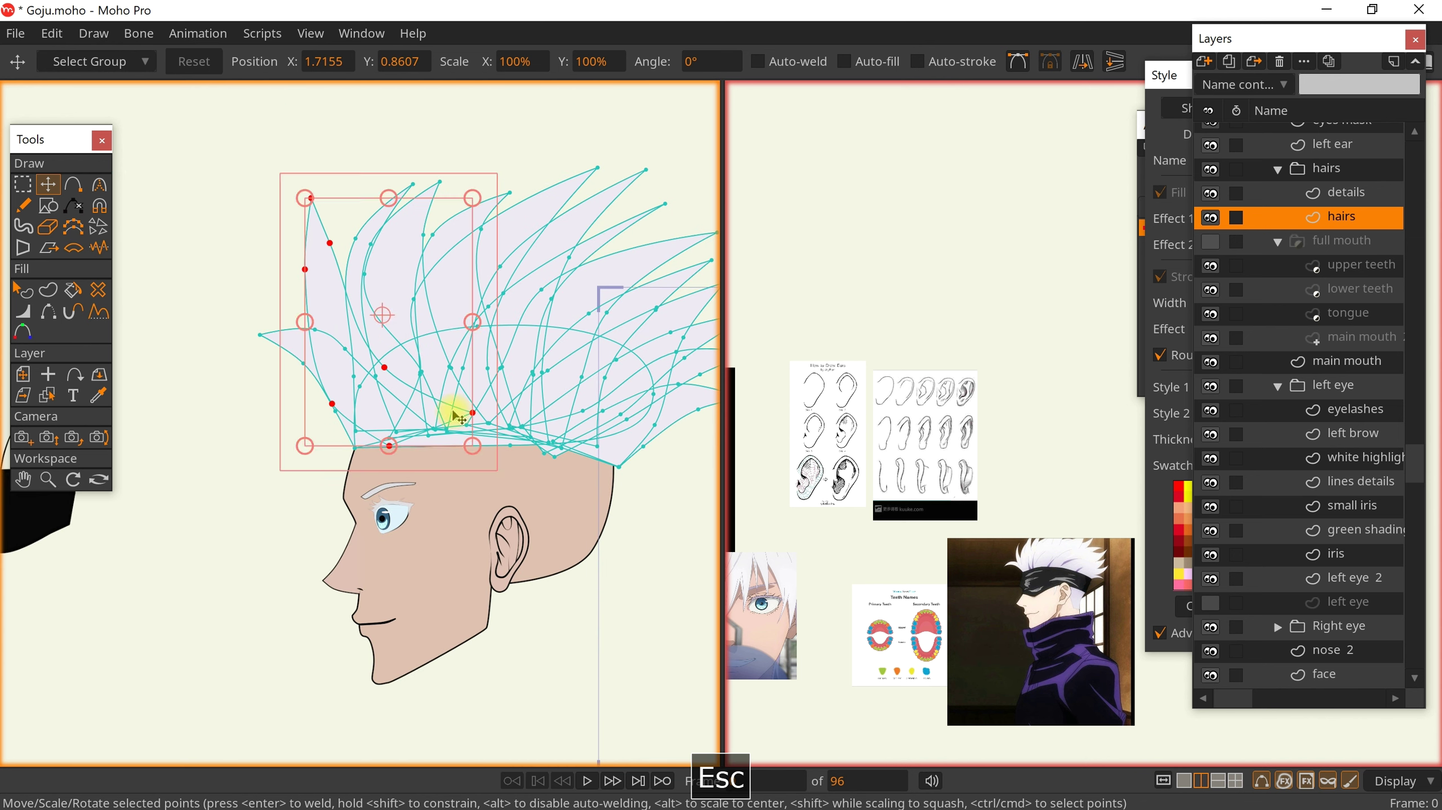
pyautogui.moveTo(390, 446); pyautogui.dragTo(389, 430)
pyautogui.moveTo(330, 296); pyautogui.dragTo(332, 295)
# Bend the two front hair spikes into smoother outward curves by adjusting their edge points
pyautogui.press('q')
pyautogui.scroll(-5, 422, 352)
pyautogui.scroll(8, 391, 332)
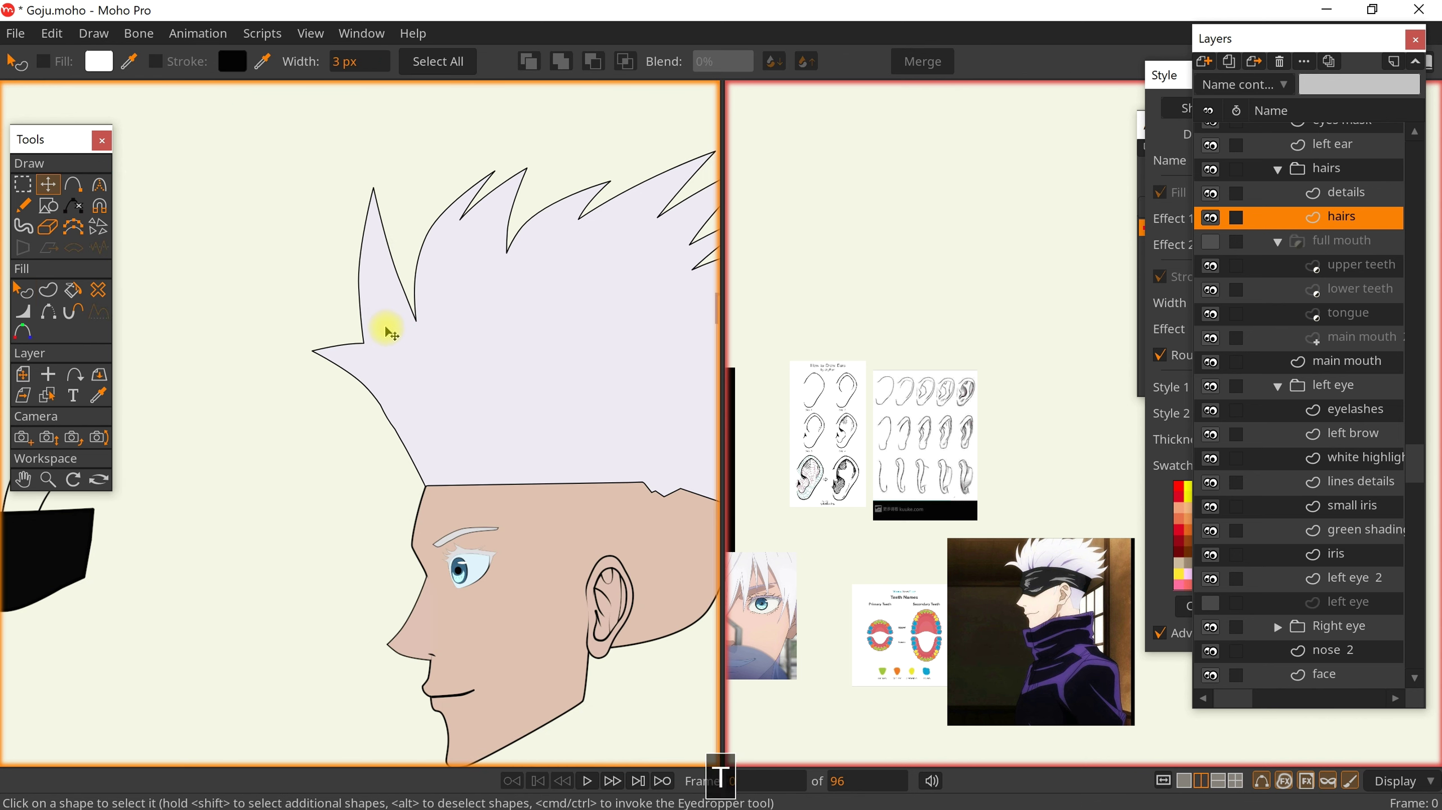
pyautogui.press('t')
pyautogui.moveTo(378, 349); pyautogui.dragTo(373, 371)
pyautogui.moveTo(358, 407); pyautogui.dragTo(333, 428)
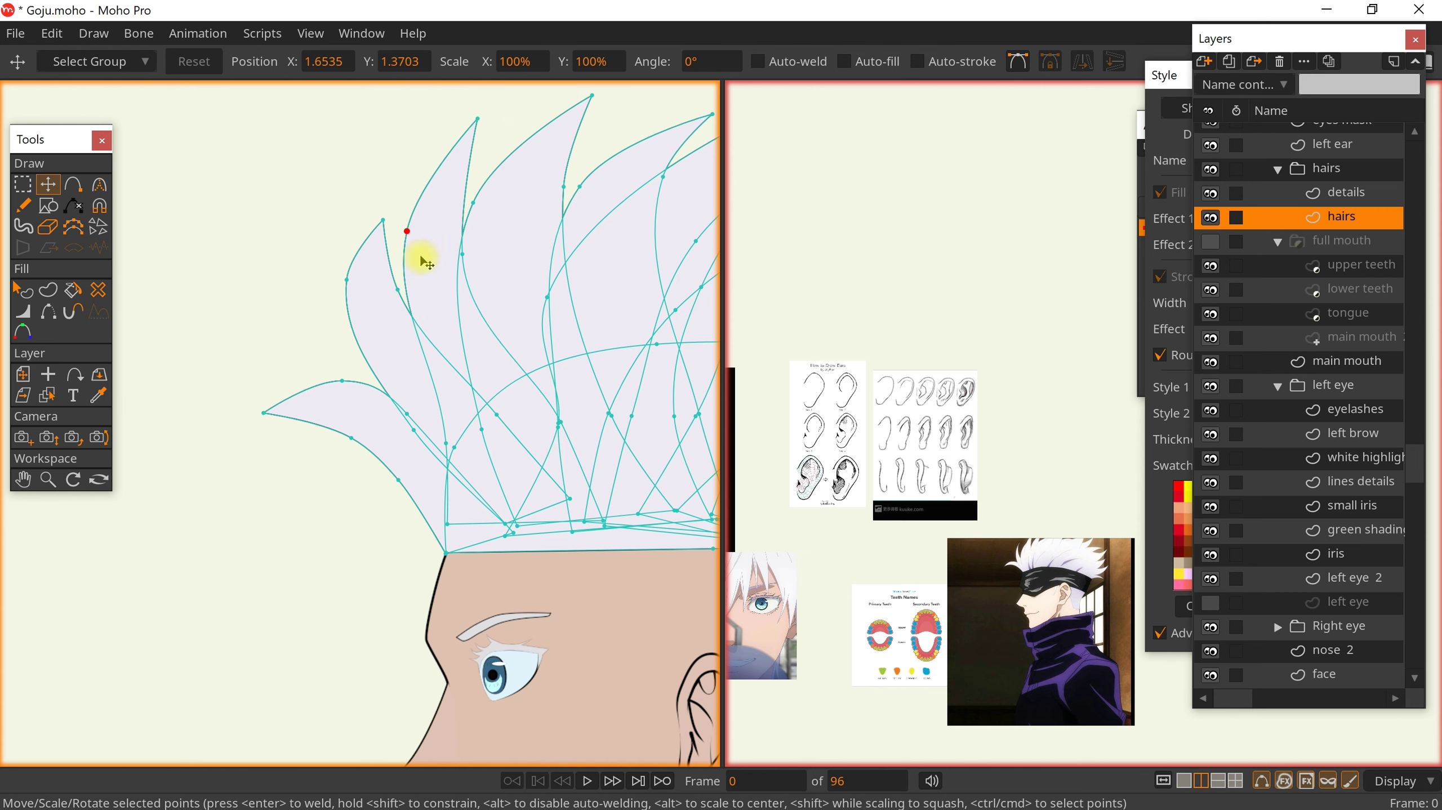
# Move the eye mask from the front view onto the side-view head at eye level
pyautogui.scroll(-5, 480, 317)
pyautogui.press('q')
pyautogui.keyDown('alt'); pyautogui.rightClick(219, 383); pyautogui.keyUp('alt')
pyautogui.press('t')
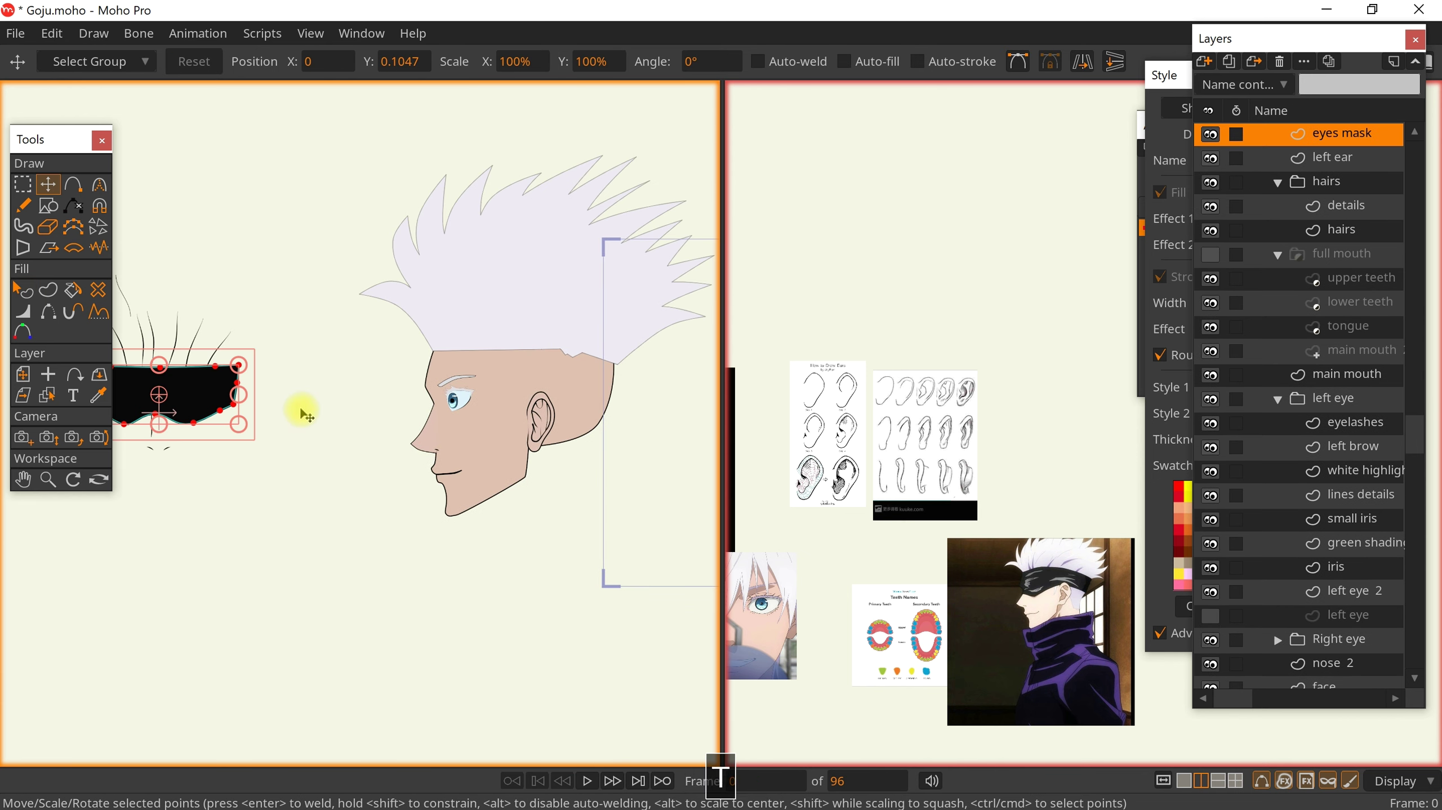
pyautogui.moveTo(321, 415); pyautogui.dragTo(597, 408)
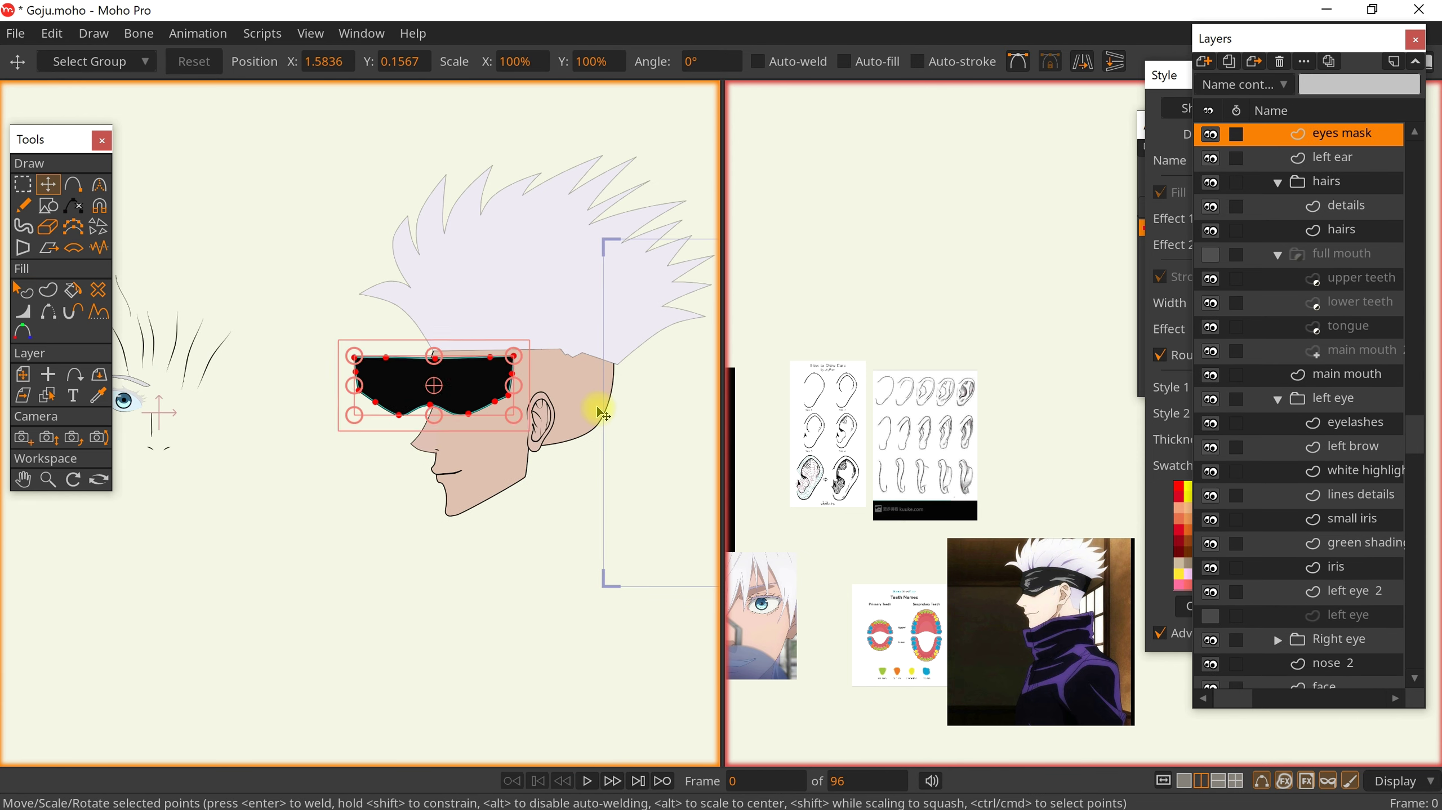
# Delete the mask's surplus points and stretch the remaining shape from the brow over the ear to the back of the head
pyautogui.scroll(2, 593, 405)
pyautogui.press('Escape')
pyautogui.press('g')
pyautogui.moveTo(277, 307); pyautogui.dragTo(363, 465)
pyautogui.press('Delete')
pyautogui.press('g')
pyautogui.press('t')
pyautogui.moveTo(449, 318); pyautogui.dragTo(571, 391)
pyautogui.press('Escape')
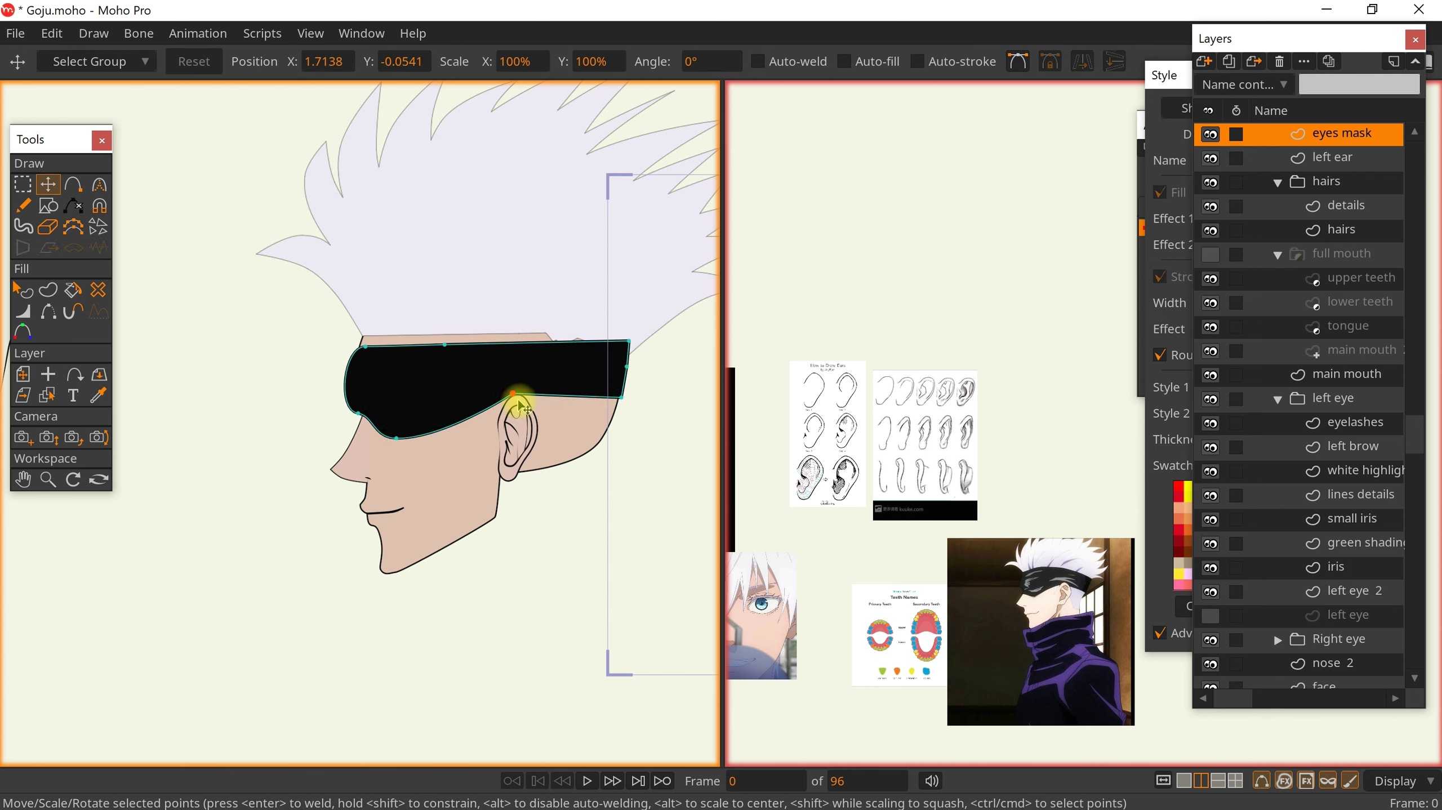
# Raise the mask's upper edge to the hairline, adjust its front curvature and add a point on its front edge
pyautogui.moveTo(366, 347); pyautogui.dragTo(368, 332)
pyautogui.moveTo(442, 347); pyautogui.dragTo(443, 325)
pyautogui.press('c')
pyautogui.click(358, 414)
pyautogui.click(332, 63)
pyautogui.scroll(3, 365, 403)
pyautogui.press('a')
pyautogui.click(336, 366)
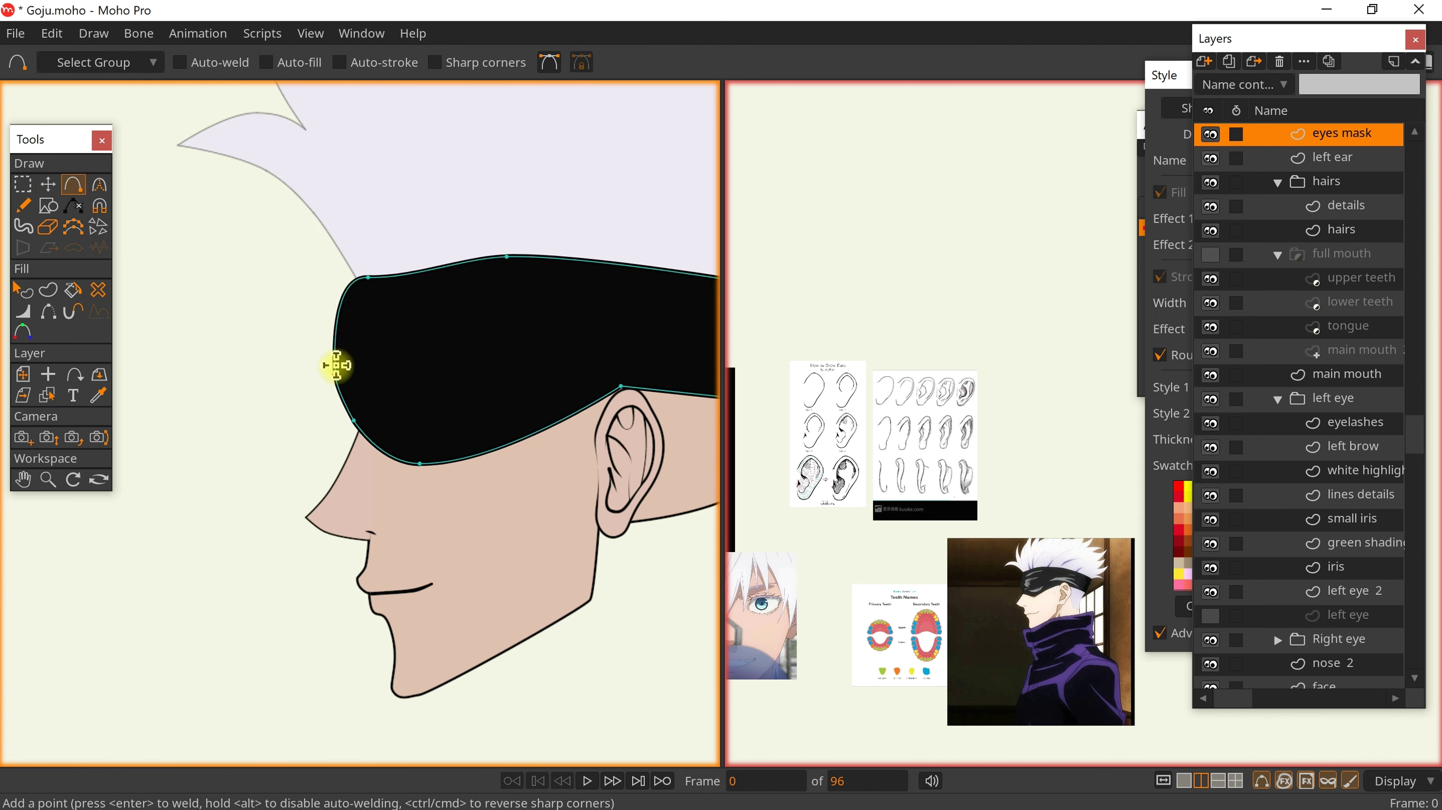
# Move the mask's front points to follow the forehead and nose-bridge profile
pyautogui.scroll(4, 343, 398)
pyautogui.press('t')
pyautogui.moveTo(287, 404); pyautogui.dragTo(323, 401)
pyautogui.moveTo(328, 456)
pyautogui.mouseDown()
pyautogui.moveTo(364, 486)
pyautogui.moveTo(348, 456)
pyautogui.mouseUp()
pyautogui.moveTo(285, 352); pyautogui.dragTo(299, 347)
pyautogui.moveTo(303, 270)
pyautogui.mouseDown()
pyautogui.moveTo(334, 266)
pyautogui.moveTo(316, 267)
pyautogui.mouseUp()
pyautogui.moveTo(382, 104); pyautogui.dragTo(398, 112)
# Make the mask's upper front corner sharp and align it with the hair's front corner
pyautogui.press('c')
pyautogui.click(331, 63)
pyautogui.press('t')
pyautogui.moveTo(418, 210); pyautogui.dragTo(382, 217)
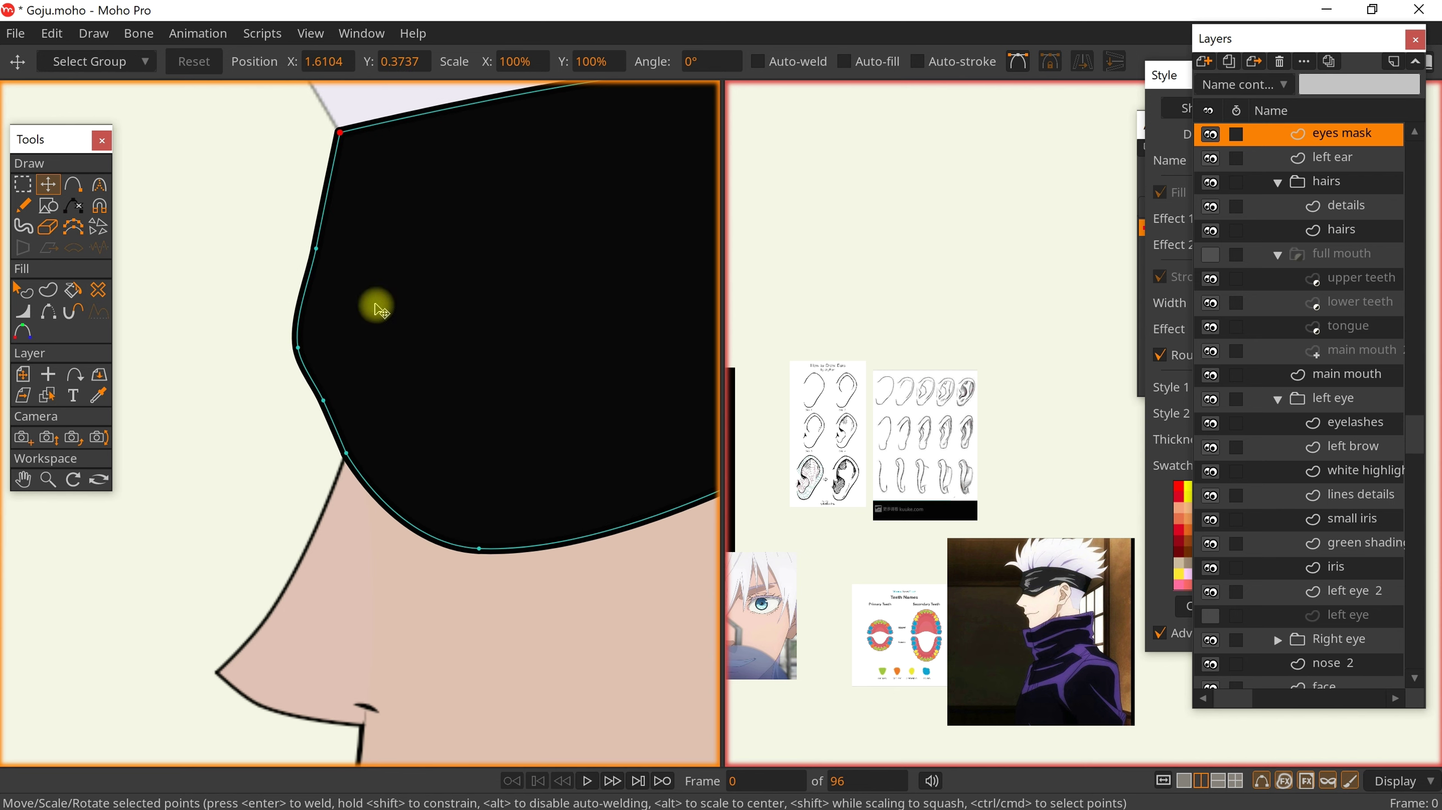
# Sharpen the mask's brow and lower edge points and pull in the point at the nose bridge
pyautogui.scroll(-2, 322, 409)
pyautogui.press('c')
pyautogui.scroll(-4, 347, 347)
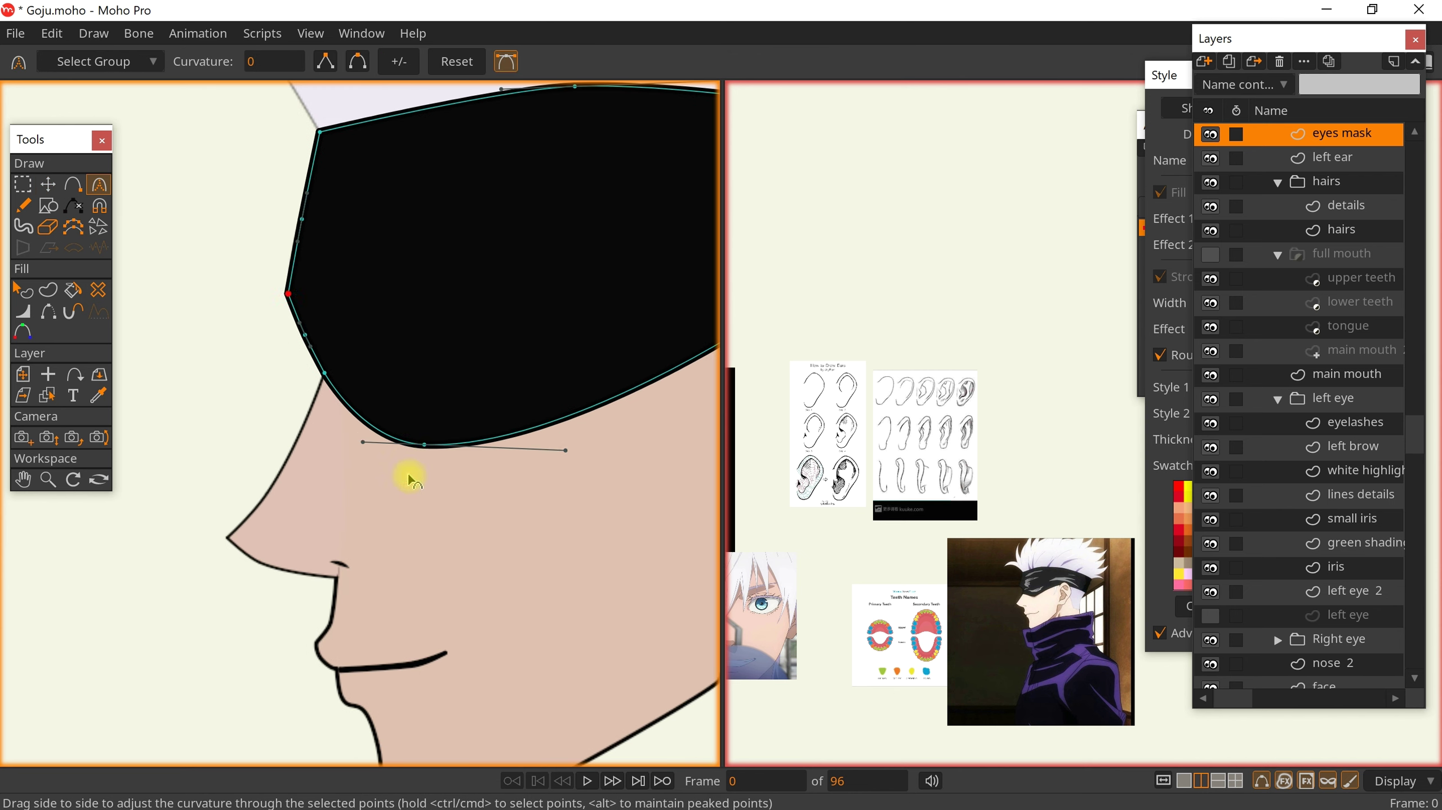
pyautogui.scroll(2, 401, 406)
pyautogui.press('t')
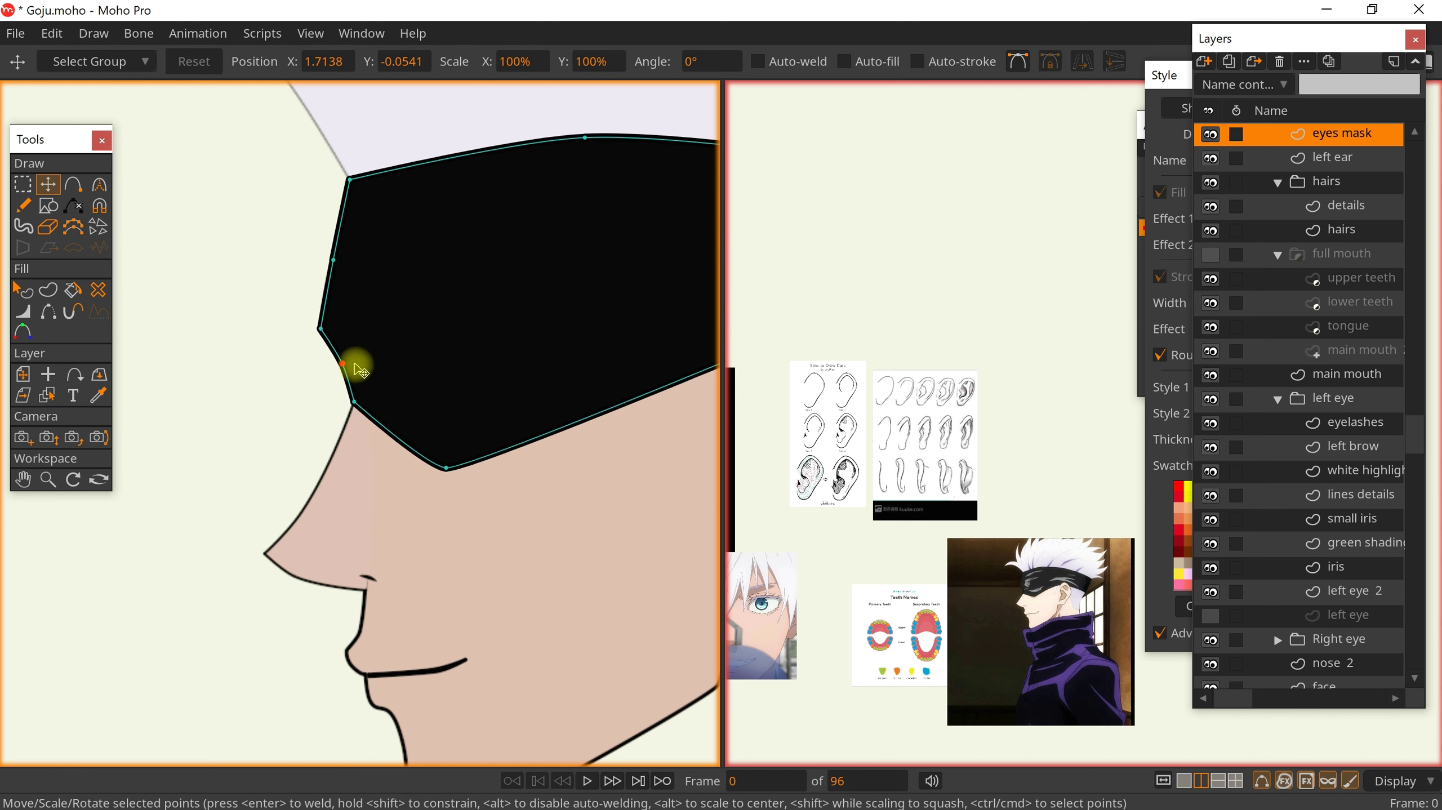
pyautogui.scroll(-4, 321, 351)
pyautogui.press('c')
pyautogui.scroll(3, 483, 376)
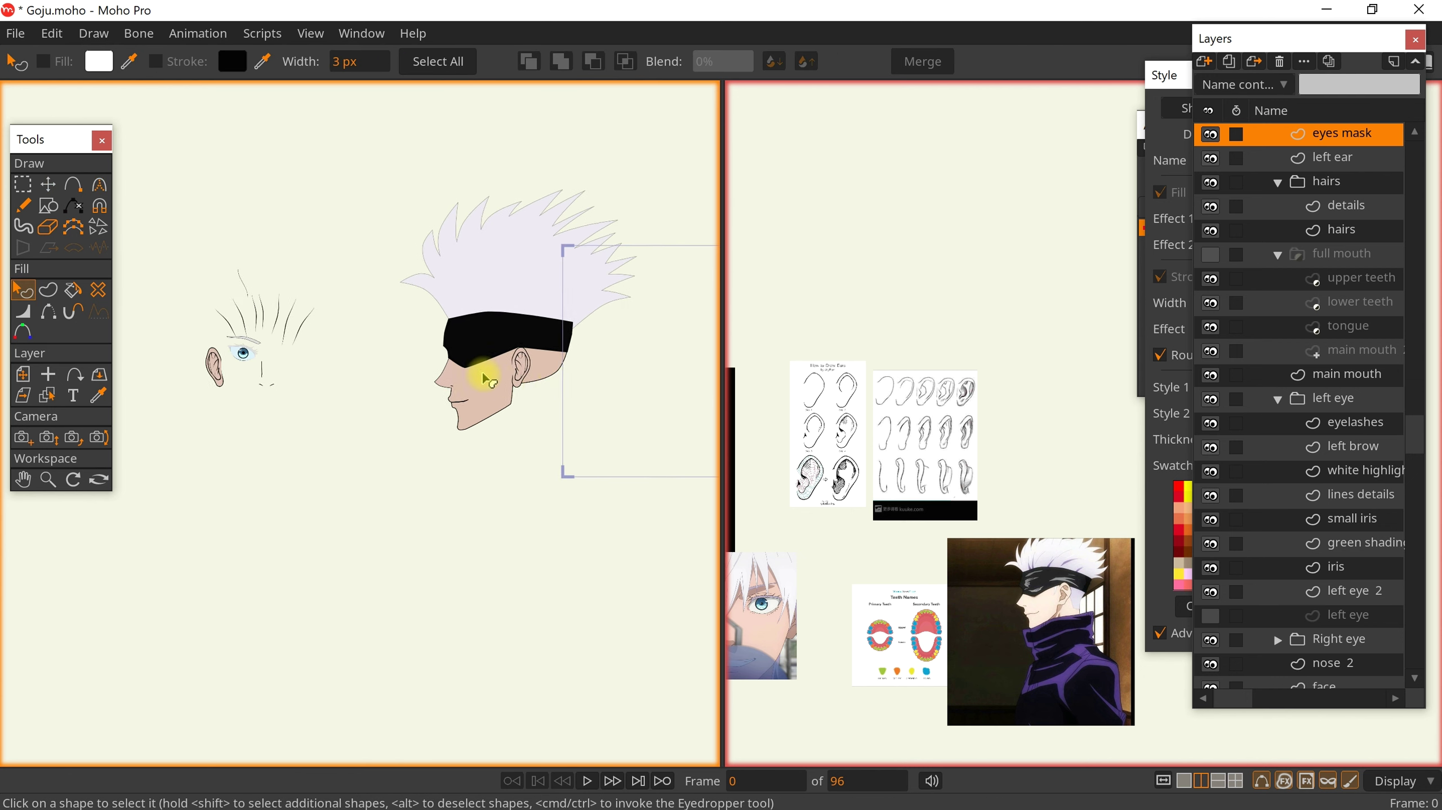
# Fit the mask's upper rear corner to the hair and smooth the curve of its top edge
pyautogui.scroll(-4, 542, 334)
pyautogui.scroll(3, 625, 318)
pyautogui.press('t')
pyautogui.moveTo(522, 292); pyautogui.dragTo(520, 297)
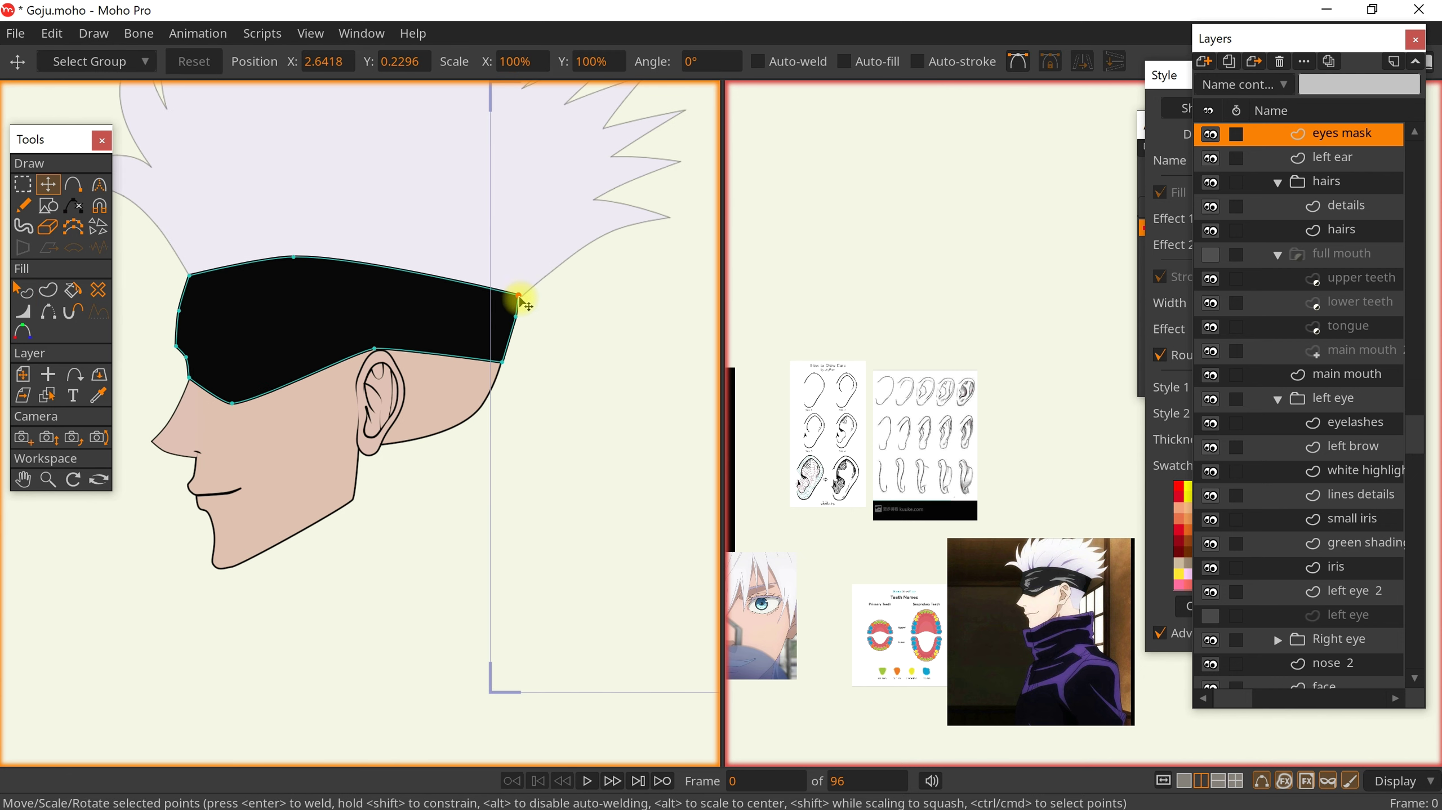
pyautogui.press('c')
pyautogui.moveTo(288, 256); pyautogui.dragTo(246, 248)
pyautogui.scroll(-3, 352, 323)
pyautogui.press('q')
pyautogui.scroll(3, 386, 341)
pyautogui.scroll(-4, 441, 341)
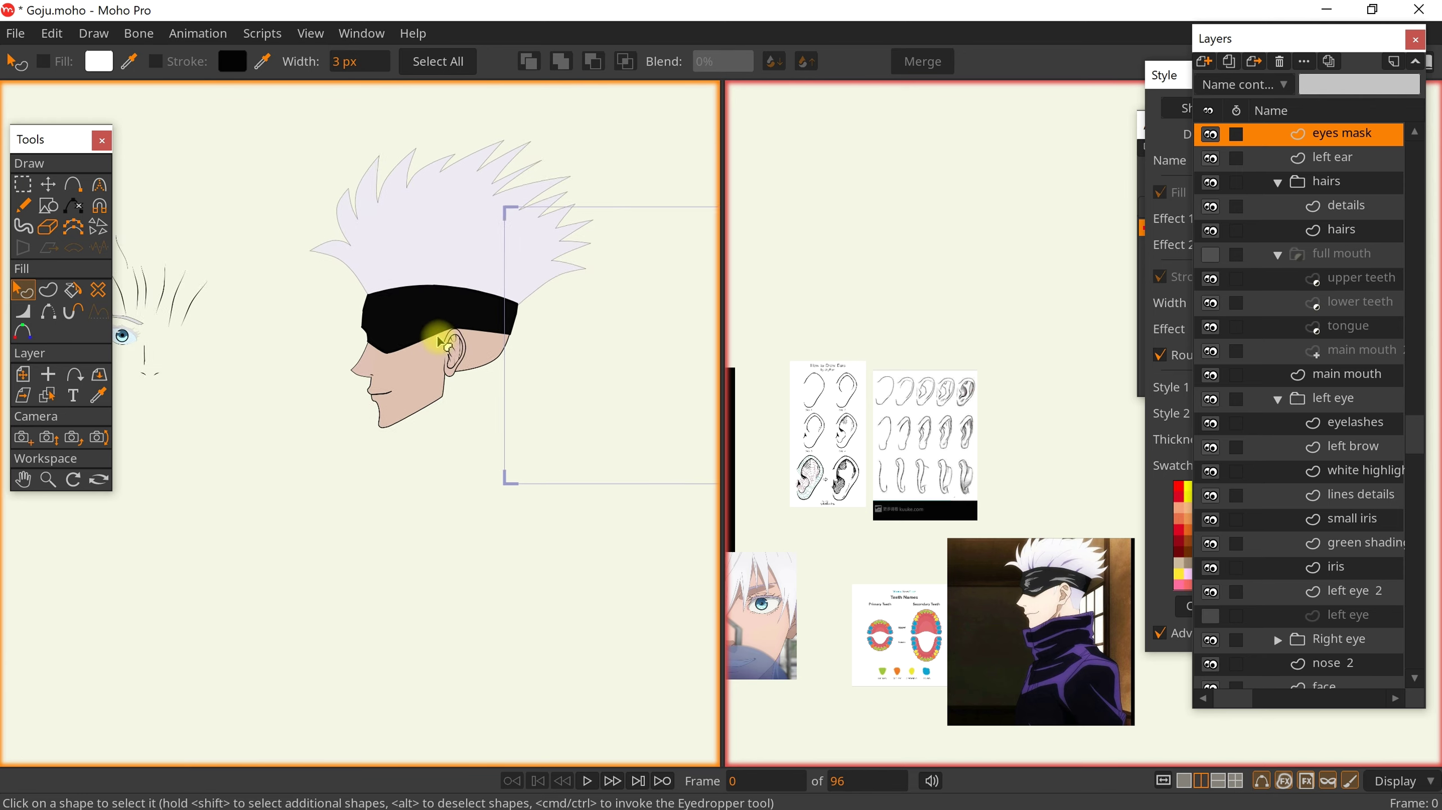
# Apply the pale skin fill colour to the face, nose and left ear shapes
pyautogui.scroll(4, 439, 363)
pyautogui.keyDown('alt'); pyautogui.click(451, 420); pyautogui.keyUp('alt')
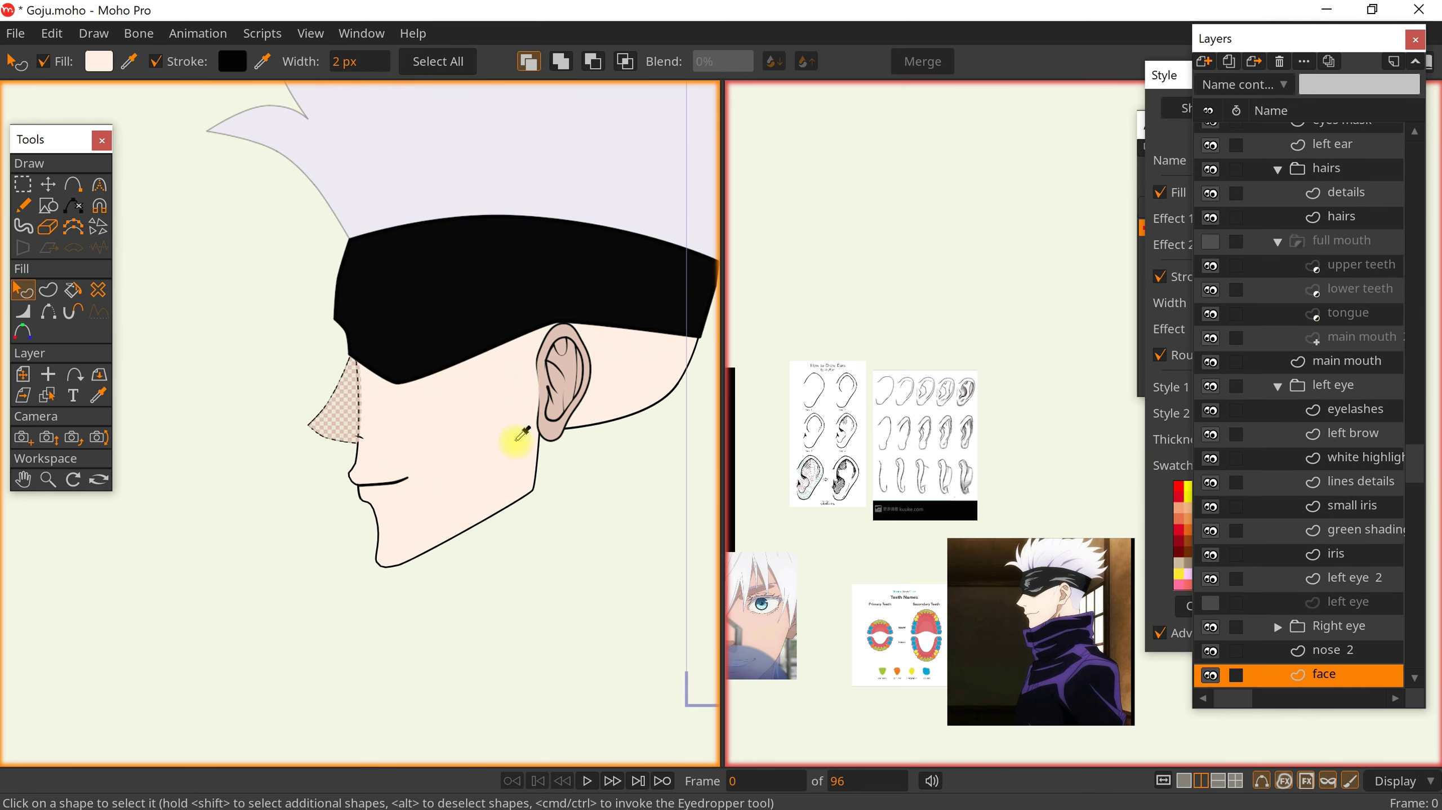
pyautogui.keyDown('alt'); pyautogui.click(566, 368); pyautogui.keyUp('alt')
pyautogui.scroll(3, 564, 366)
pyautogui.click(431, 57)
pyautogui.keyDown('ctrl'); pyautogui.click(495, 465); pyautogui.keyUp('ctrl')
pyautogui.click(587, 633)
pyautogui.scroll(-8, 587, 634)
pyautogui.scroll(3, 454, 499)
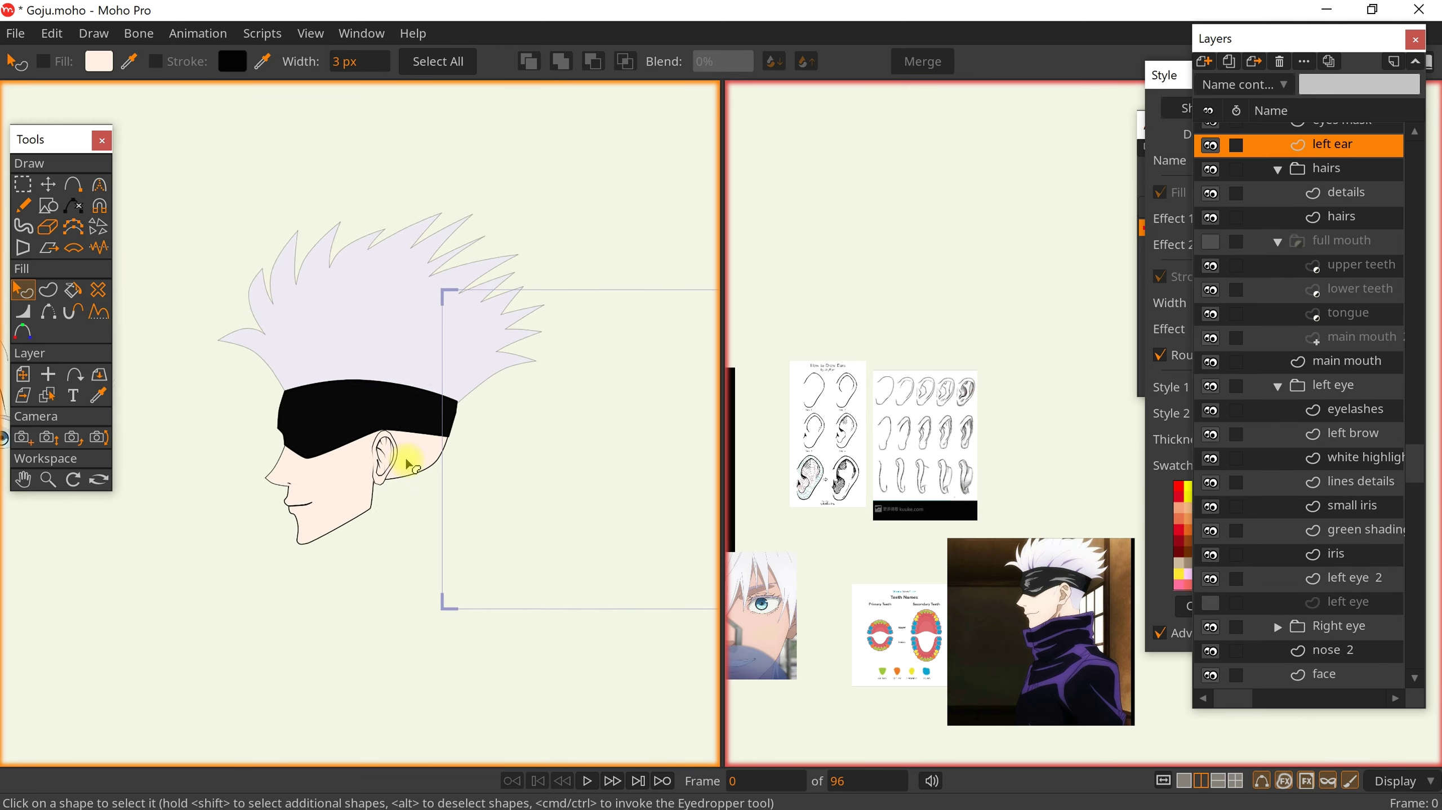
# Draw a rectangle for the neck on the face layer, extending from behind the mask to below the chin
pyautogui.scroll(-1, 406, 461)
pyautogui.moveTo(406, 461)
pyautogui.mouseDown()
pyautogui.moveTo(439, 503)
pyautogui.moveTo(530, 507)
pyautogui.moveTo(450, 492)
pyautogui.mouseUp()
pyautogui.scroll(3, 448, 501)
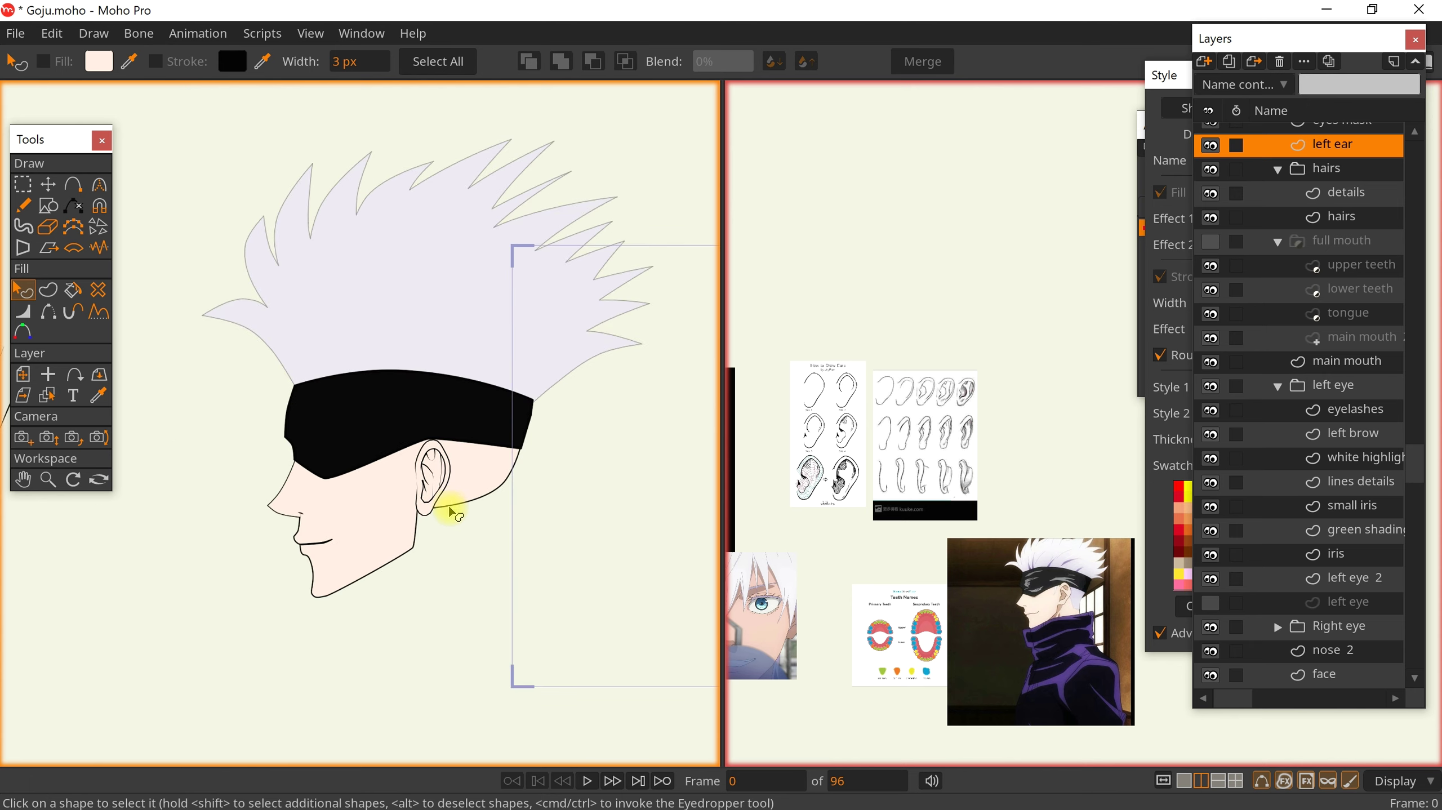
pyautogui.press('Escape')
pyautogui.scroll(-2, 1306, 595)
pyautogui.click(1308, 596)
pyautogui.scroll(2, 508, 560)
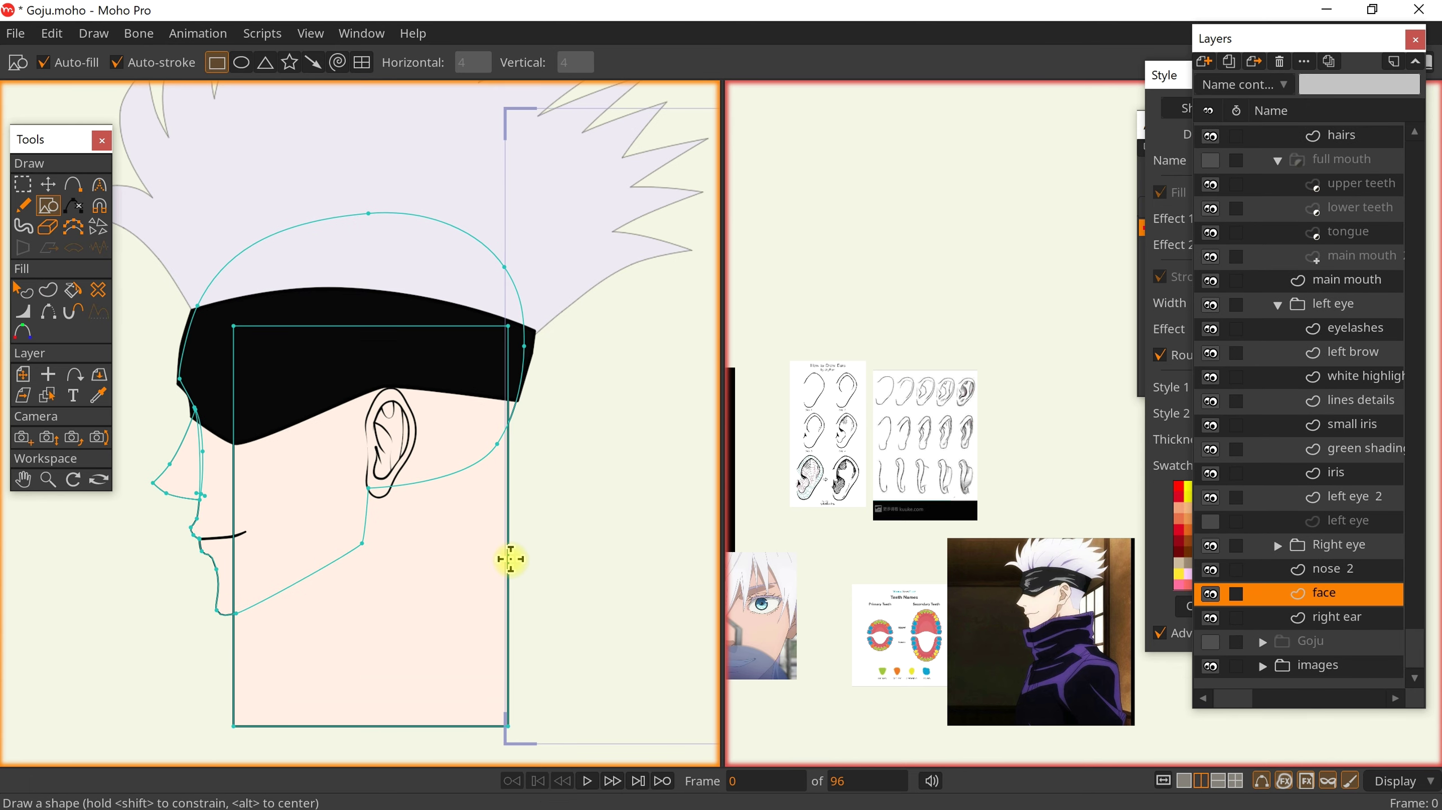
# Reshape the neck rectangle by fitting its upper rear corner to the mask, moving its lower front corner rearward and adding a front-edge point
pyautogui.press('t')
pyautogui.moveTo(505, 327); pyautogui.dragTo(528, 341)
pyautogui.press('a')
pyautogui.moveTo(225, 648); pyautogui.dragTo(191, 584)
pyautogui.press('t')
pyautogui.moveTo(214, 679); pyautogui.dragTo(297, 690)
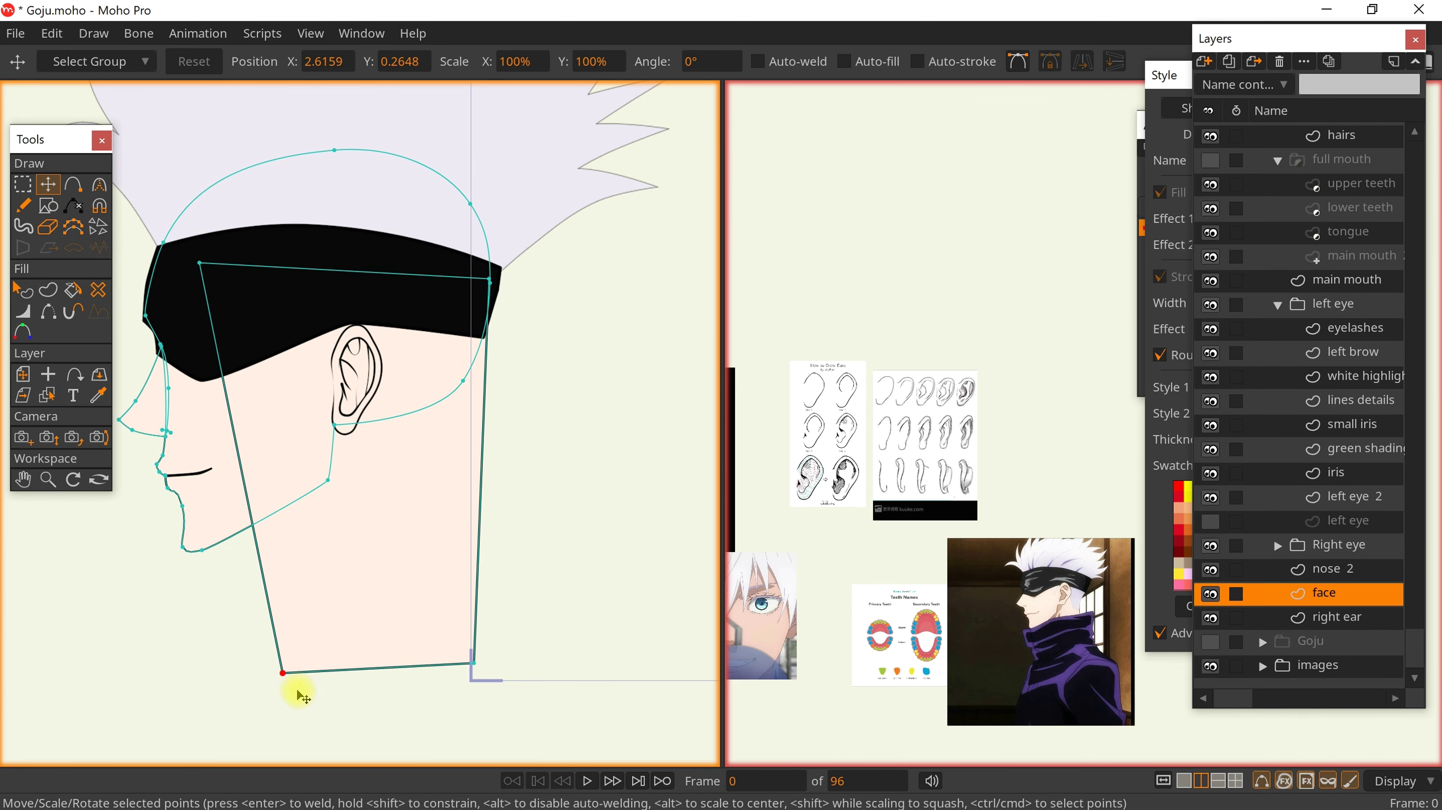
pyautogui.moveTo(237, 493); pyautogui.dragTo(245, 504)
pyautogui.press('a')
pyautogui.click(405, 341)
pyautogui.press('t')
pyautogui.click(398, 508)
pyautogui.hotkey('ctrl', 'z')
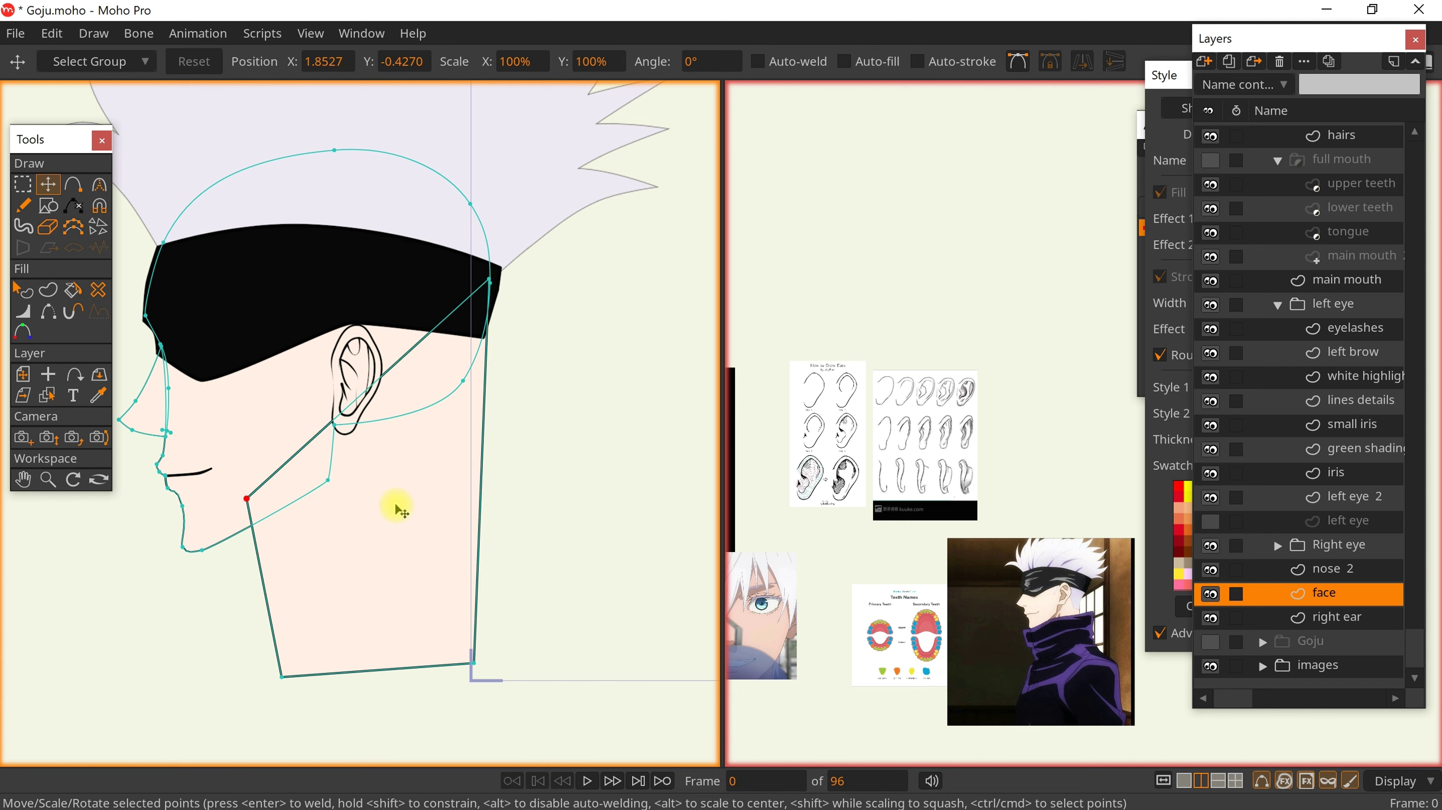
# Move the neck shape from the face layer onto a new vector layer named Neck, placed beneath the face layer
pyautogui.click(400, 510)
pyautogui.hotkey('ctrl', 'x')
pyautogui.click(1293, 617)
pyautogui.click(1205, 62)
pyautogui.click(1232, 83)
pyautogui.write('NE')
pyautogui.press('BackSpace')
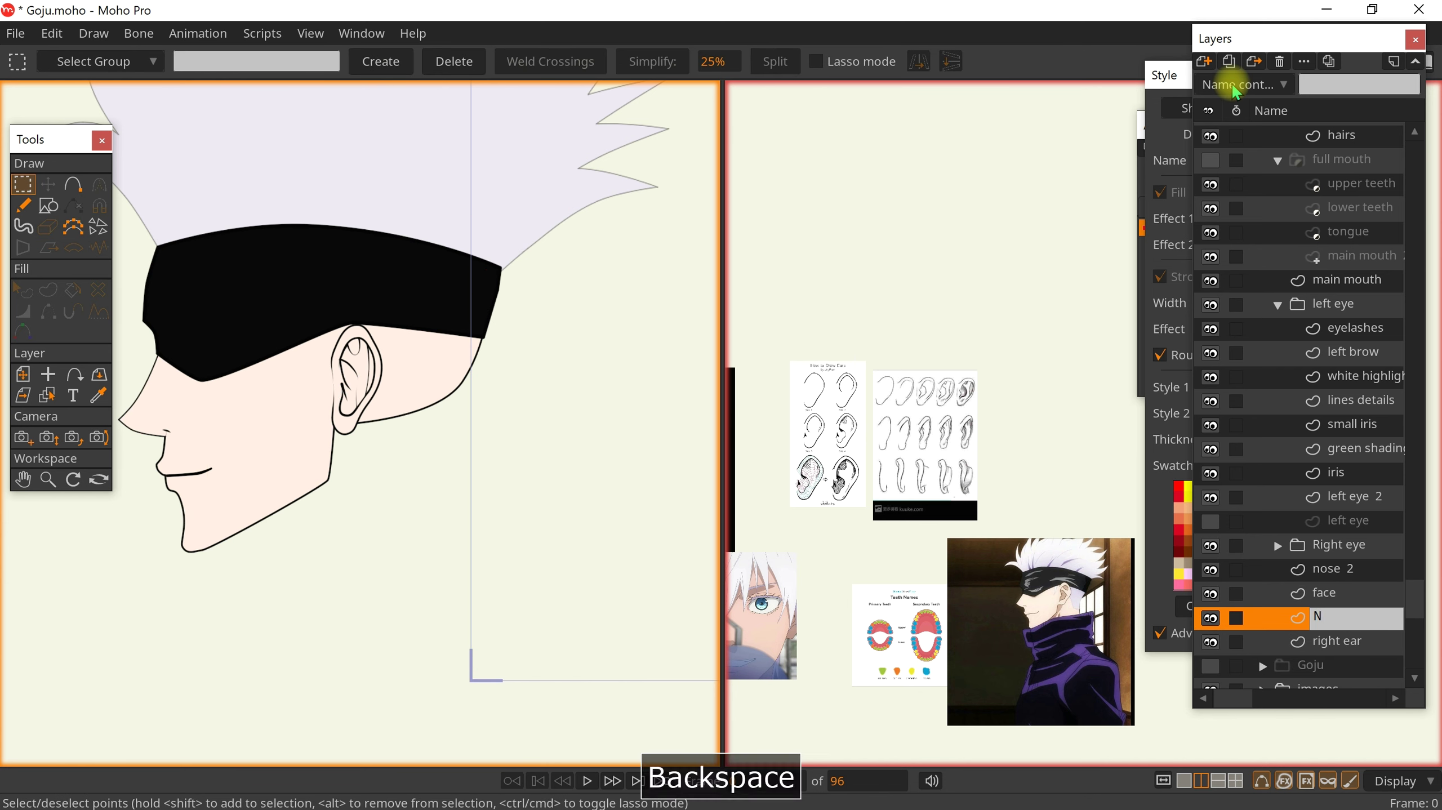
pyautogui.write('eck')
pyautogui.press('Return')
pyautogui.hotkey('ctrl', 'v')
# Add points along the neck's front and rear edges to curve them inward, and spread its two base corners outward
pyautogui.press('a')
pyautogui.moveTo(255, 533); pyautogui.dragTo(285, 534)
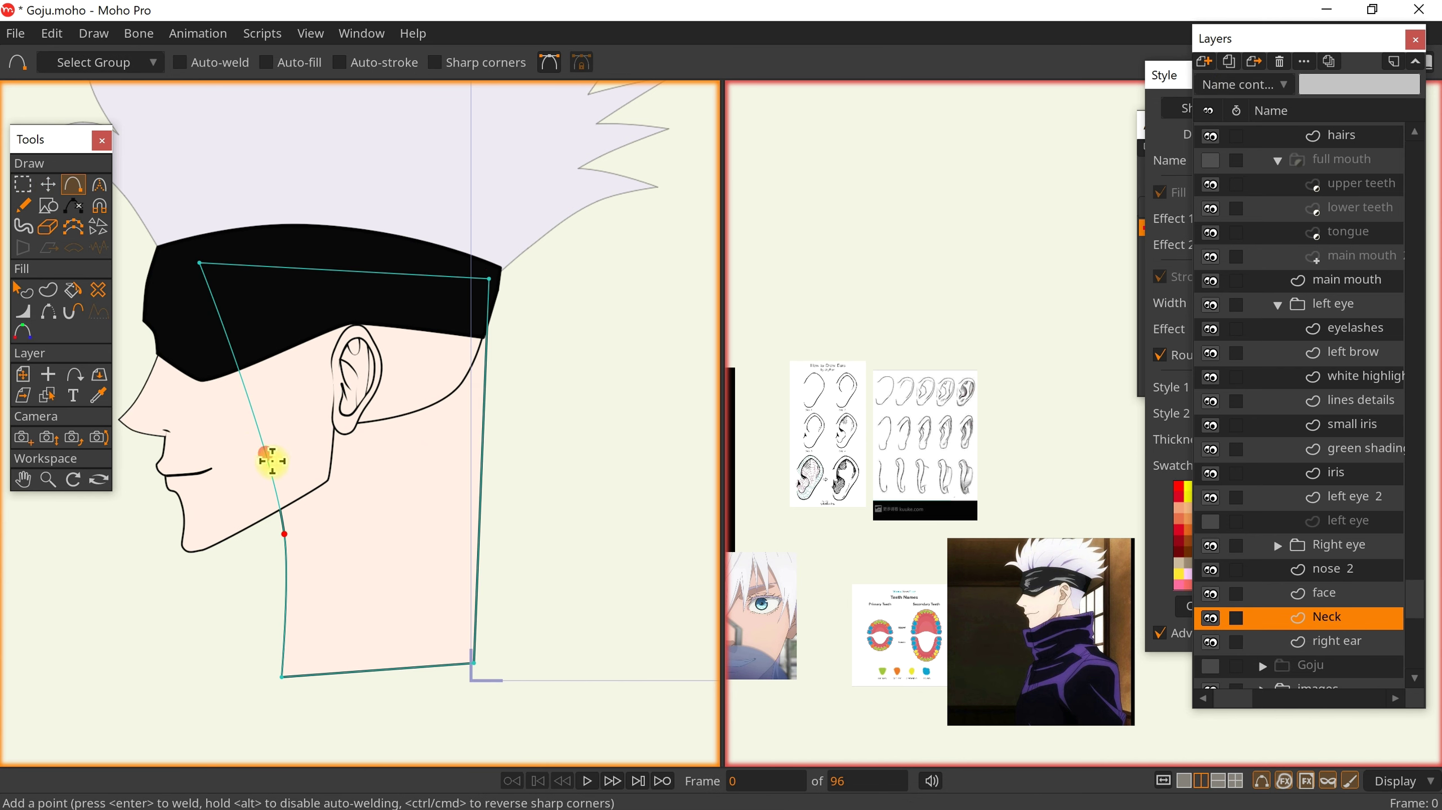
pyautogui.moveTo(528, 497); pyautogui.dragTo(673, 475)
pyautogui.press('t')
pyautogui.moveTo(428, 655); pyautogui.dragTo(400, 662)
pyautogui.moveTo(620, 641); pyautogui.dragTo(654, 643)
pyautogui.moveTo(597, 497); pyautogui.dragTo(609, 494)
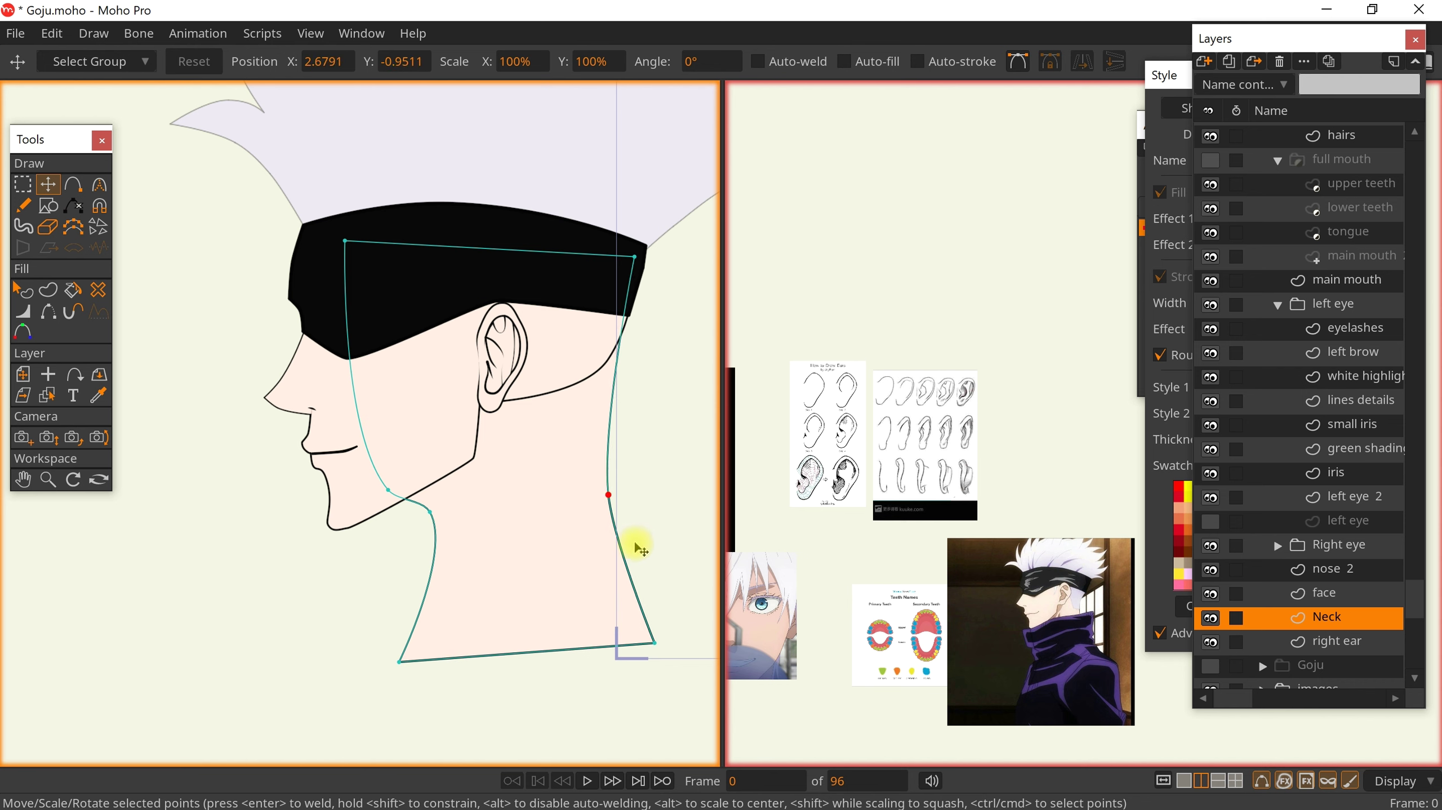
# Refine the throat point and its curve where the neck meets the underside of the jaw
pyautogui.scroll(3, 434, 482)
pyautogui.moveTo(375, 509); pyautogui.dragTo(445, 480)
pyautogui.press('c')
pyautogui.press('t')
pyautogui.press('c')
pyautogui.press('t')
pyautogui.scroll(-4, 472, 489)
# Make the face layer active and save the project
pyautogui.press('q')
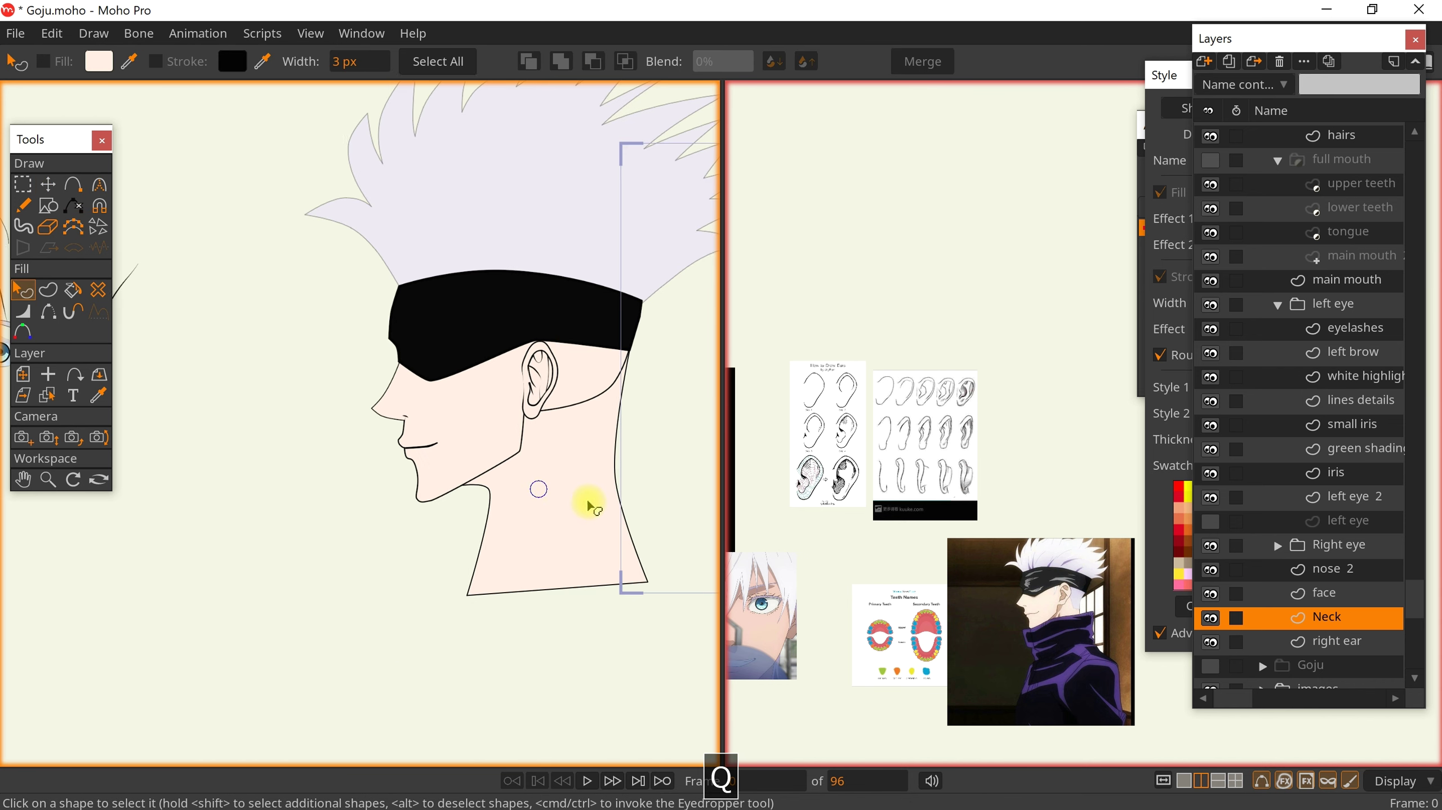
pyautogui.scroll(5, 586, 381)
pyautogui.keyDown('alt'); pyautogui.rightClick(544, 415); pyautogui.keyUp('alt')
pyautogui.scroll(-4, 545, 417)
pyautogui.hotkey('ctrl', 's')
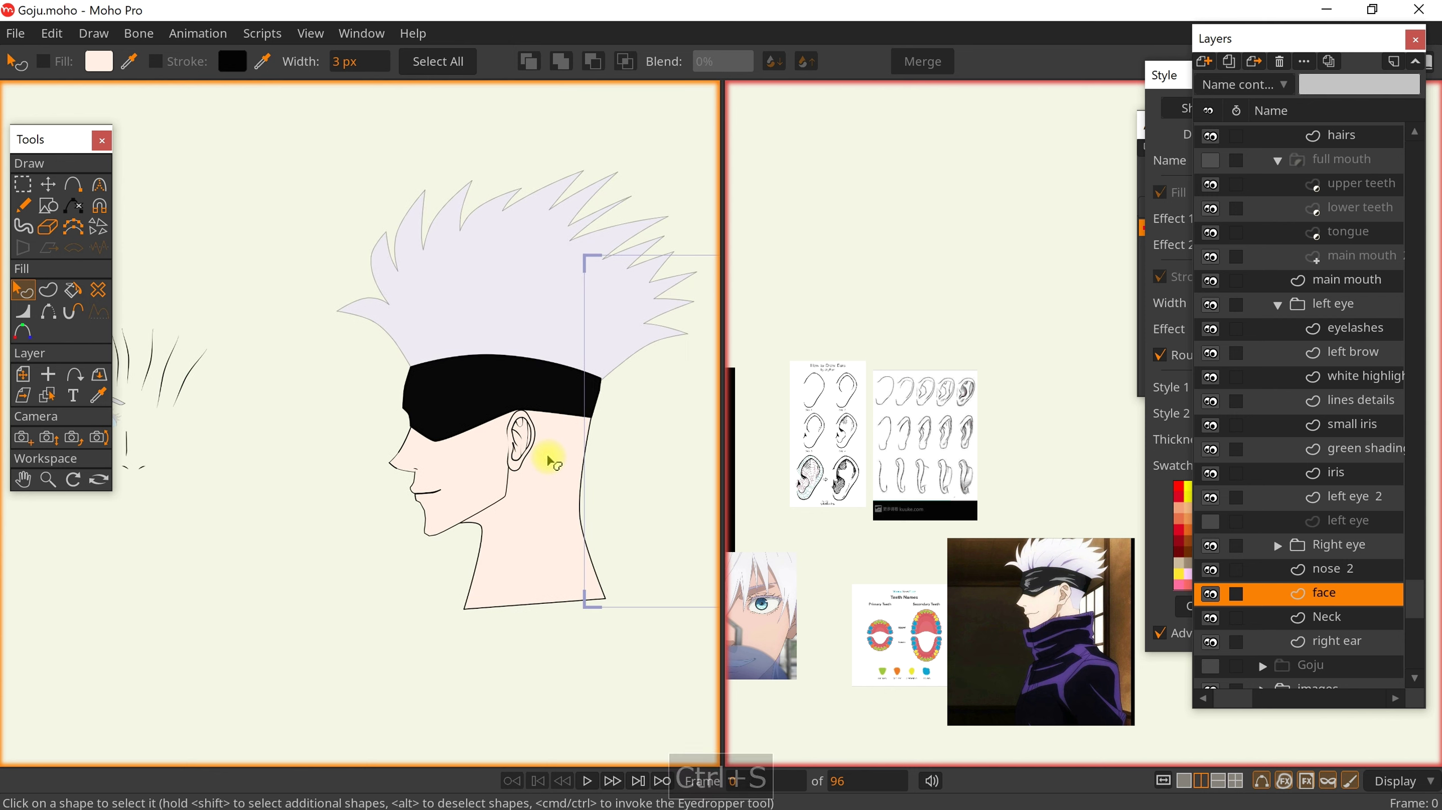
# Draw a rectangle behind the ear on the face layer for the nape hair and tuck its upper corners under the mask
pyautogui.scroll(3, 553, 463)
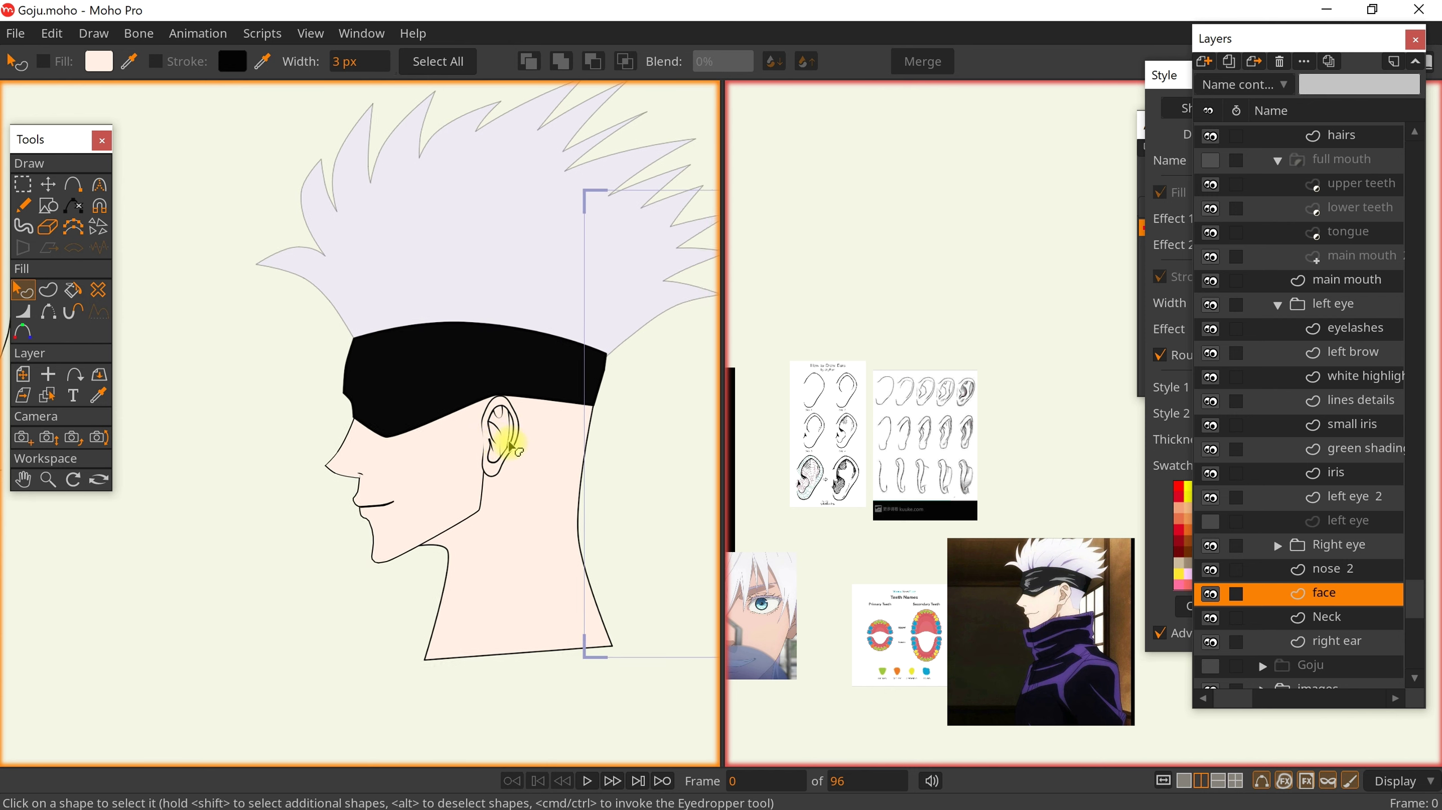
pyautogui.moveTo(415, 477); pyautogui.dragTo(474, 490)
pyautogui.scroll(4, 526, 406)
pyautogui.press('s')
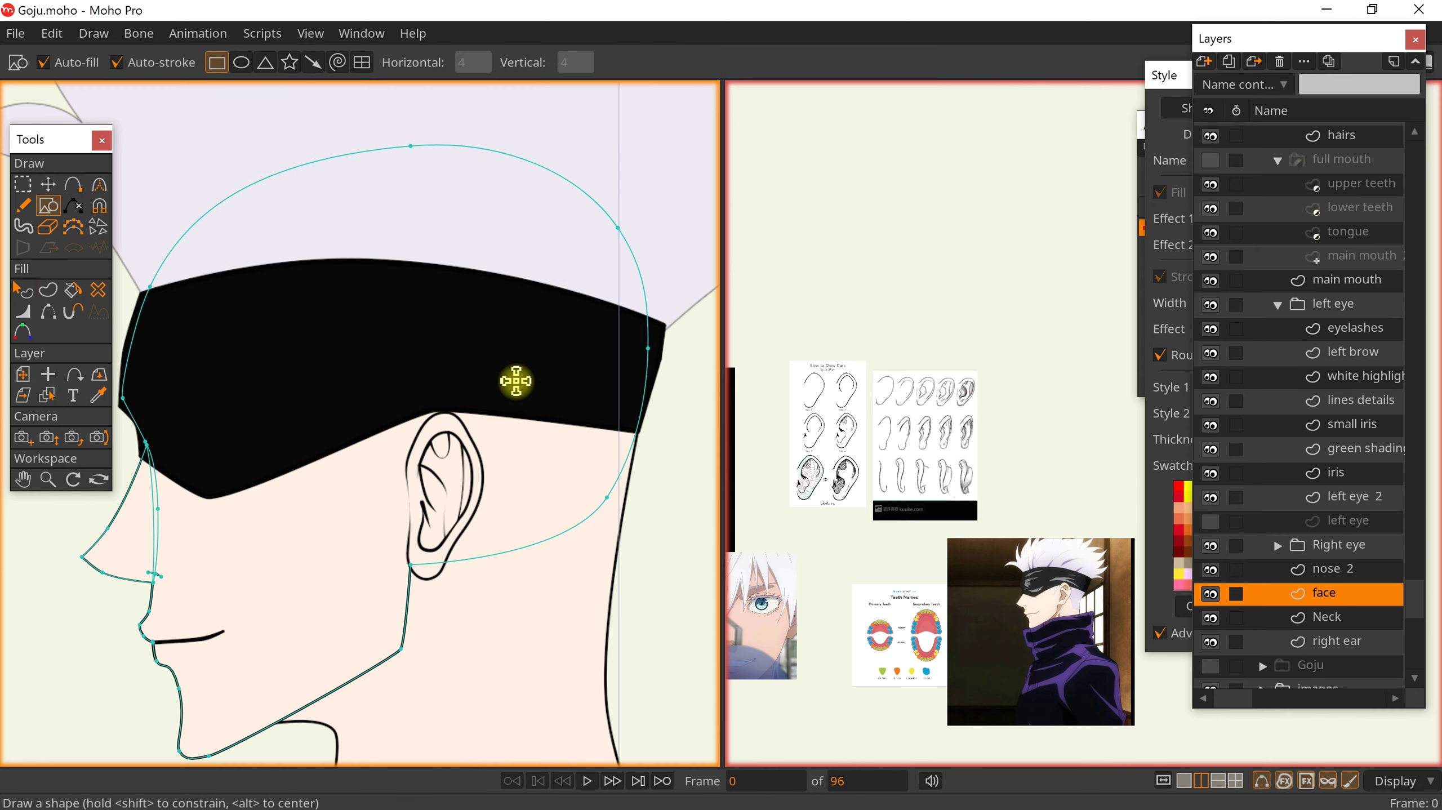
pyautogui.moveTo(529, 426); pyautogui.dragTo(608, 606)
pyautogui.press('t')
pyautogui.moveTo(608, 371); pyautogui.dragTo(649, 376)
pyautogui.moveTo(521, 377); pyautogui.dragTo(434, 401)
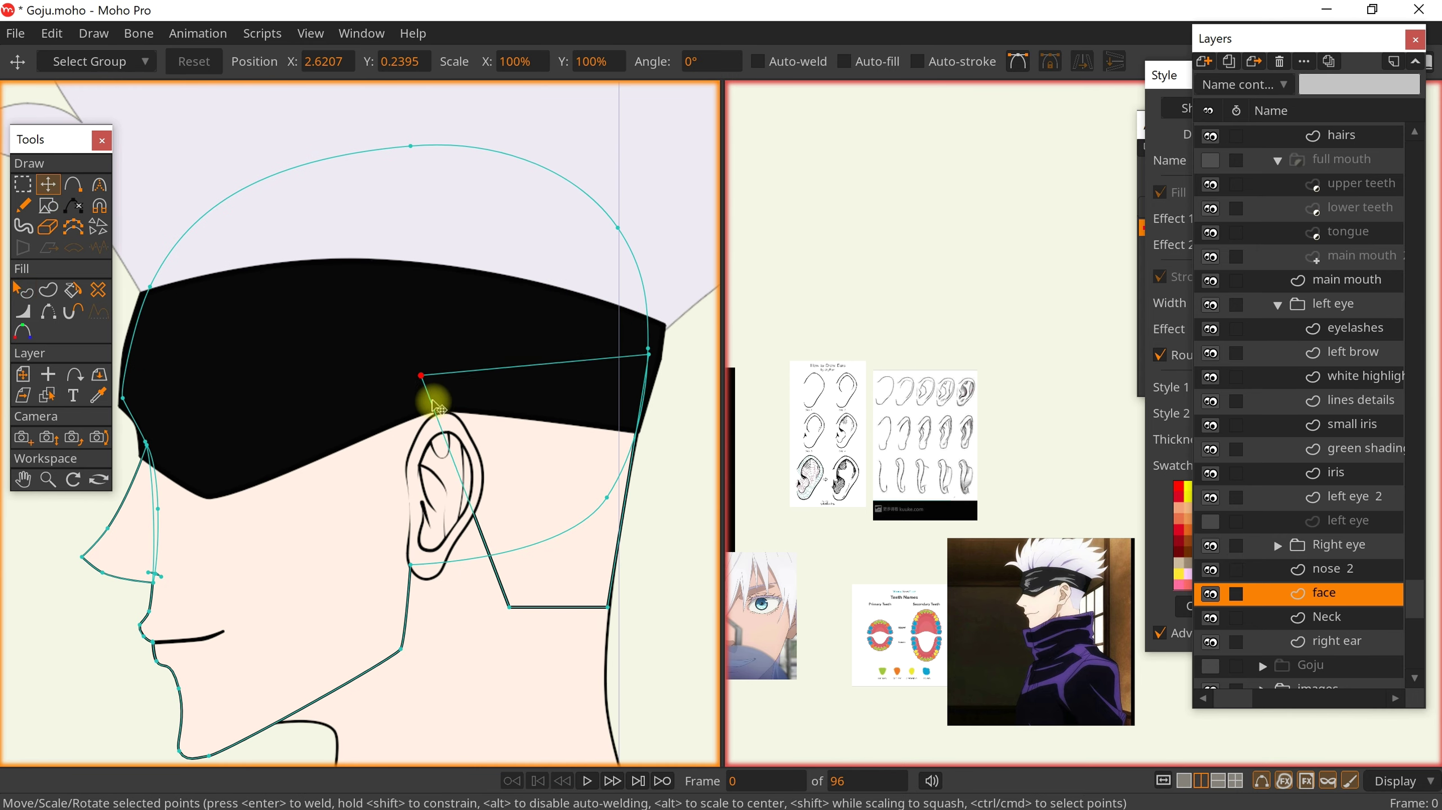
# Narrow the nape hair shape's lower end, add a point on its front edge and fit its upper rear corner to the mask
pyautogui.moveTo(510, 606); pyautogui.dragTo(548, 608)
pyautogui.press('a')
pyautogui.moveTo(491, 503); pyautogui.dragTo(507, 503)
pyautogui.press('t')
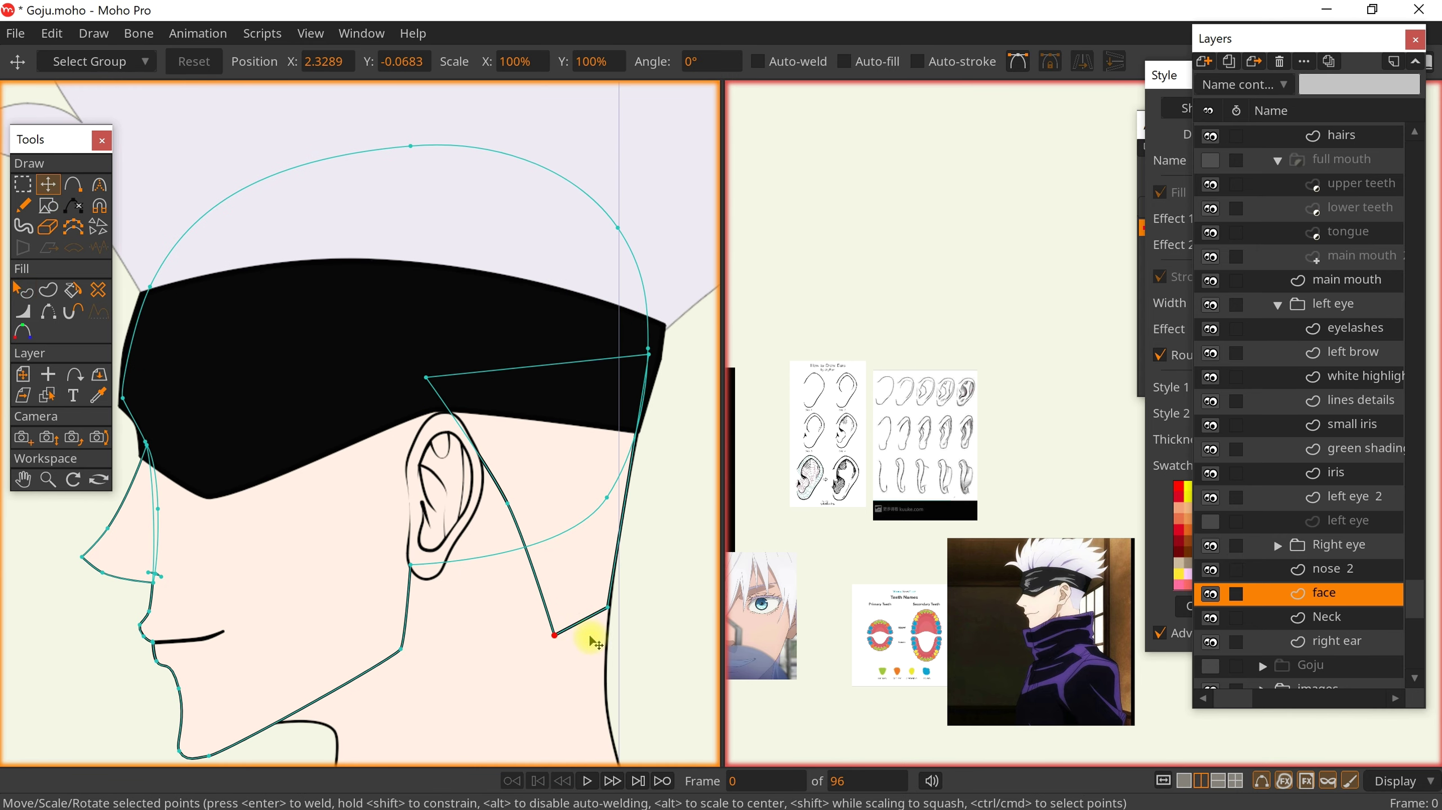
pyautogui.press('a')
pyautogui.moveTo(649, 355); pyautogui.dragTo(662, 364)
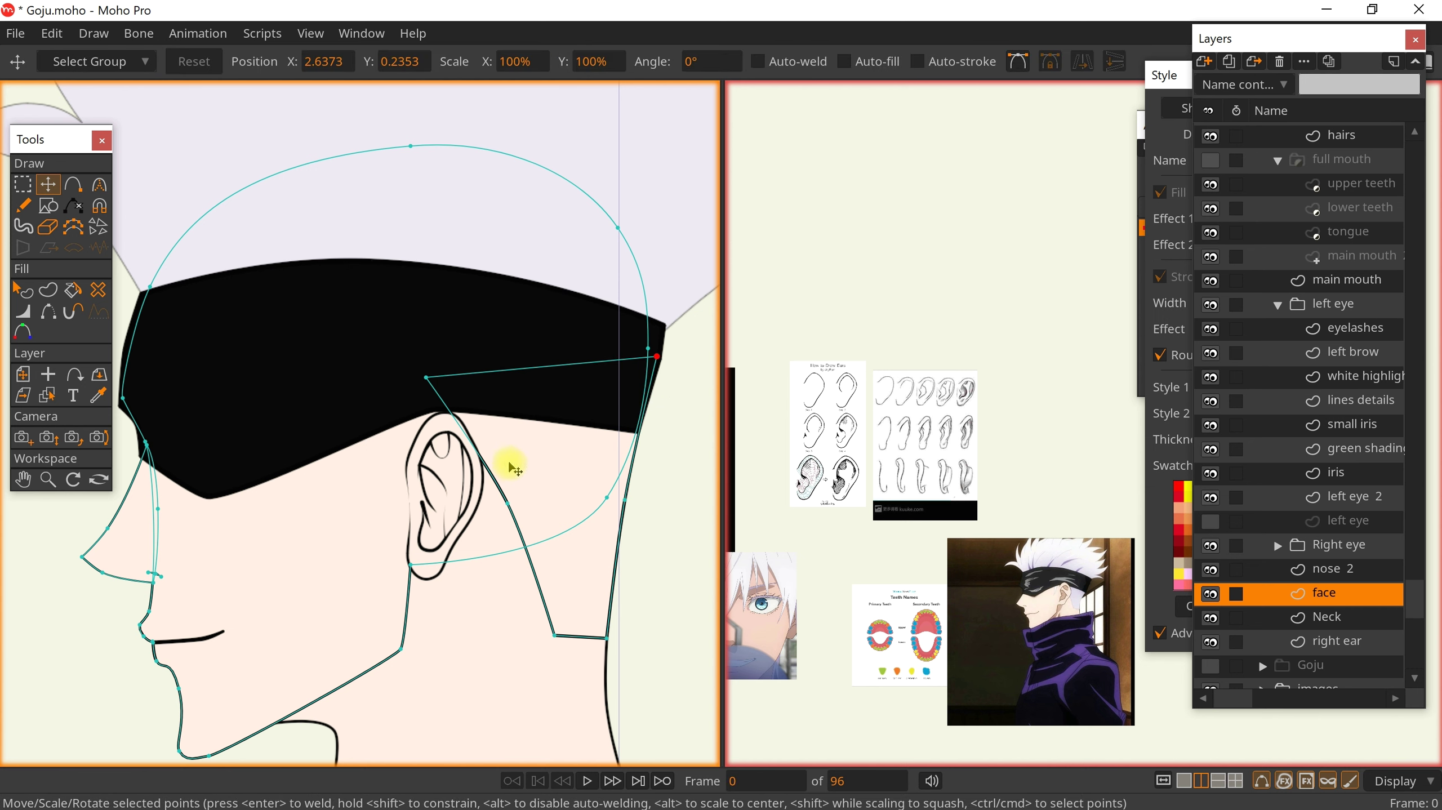
# Fill the nape hair shape with the pale lavender hair colour and save the project
pyautogui.press('q')
pyautogui.click(511, 467)
pyautogui.moveTo(135, 61); pyautogui.dragTo(215, 148)
pyautogui.click(628, 545)
pyautogui.scroll(-5, 649, 559)
pyautogui.hotkey('ctrl', 's')
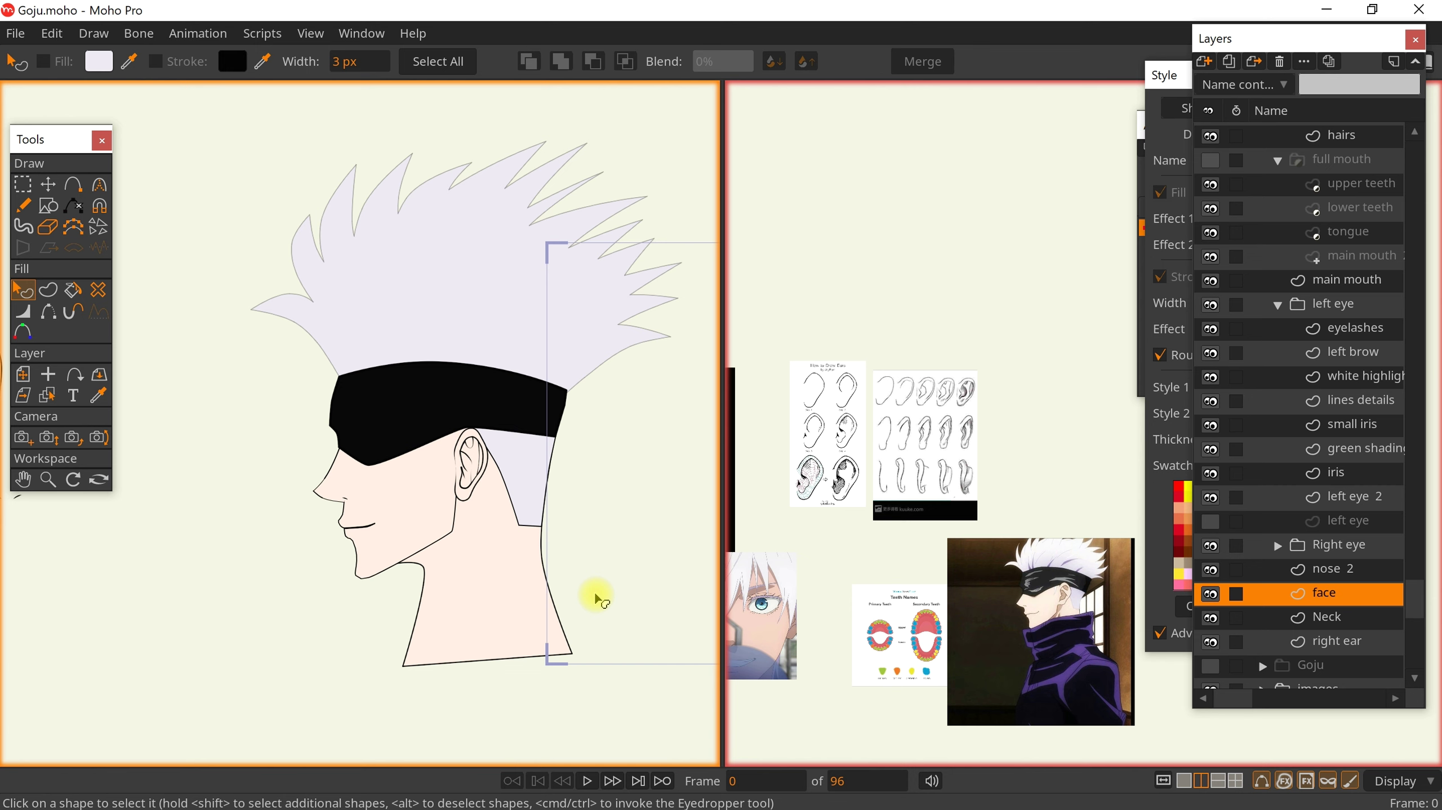
# Shift the nape hair's upper front corner forward under the mask and smooth the curve of its front edge
pyautogui.press('t')
pyautogui.scroll(2, 540, 455)
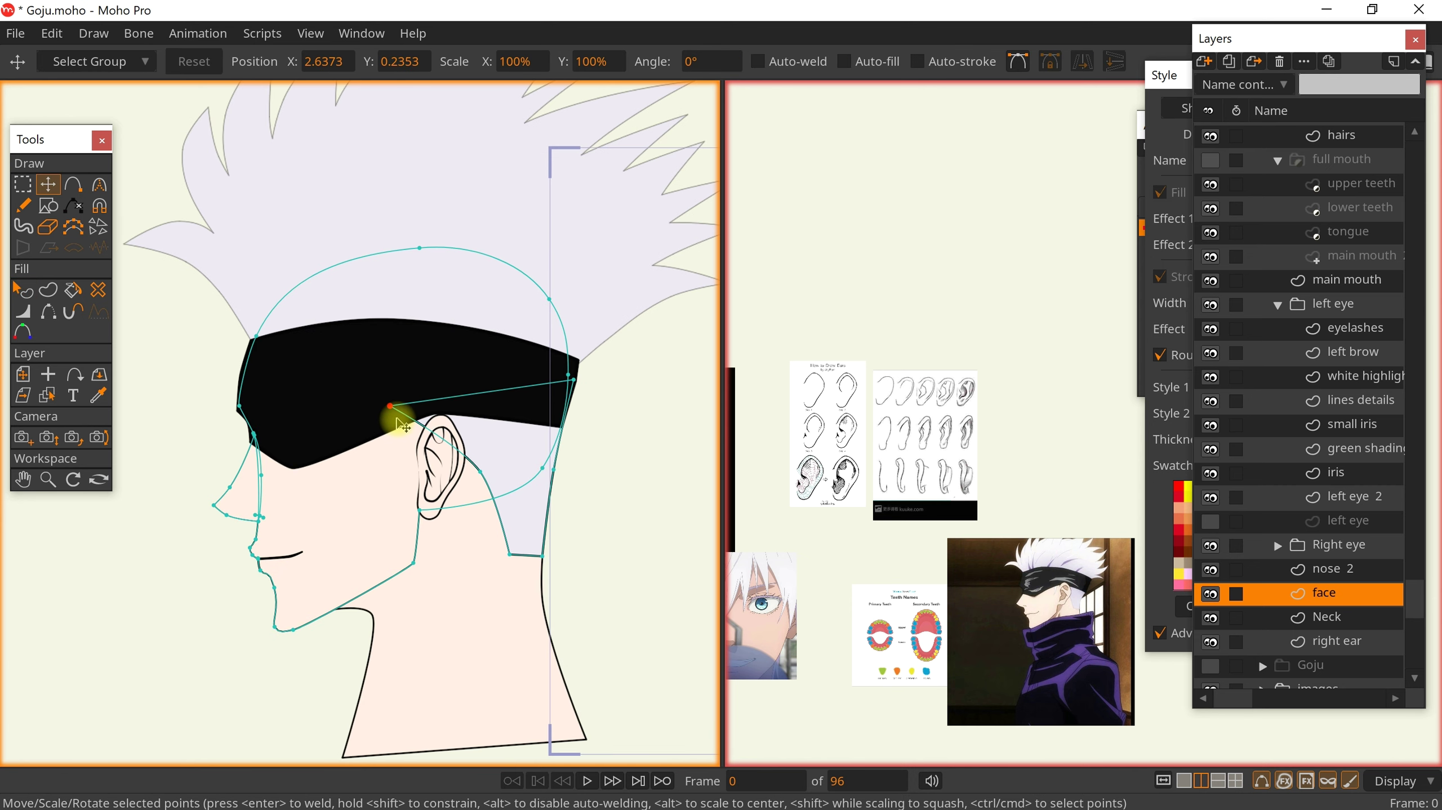
pyautogui.press('c')
pyautogui.moveTo(458, 419); pyautogui.dragTo(479, 418)
pyautogui.press('q')
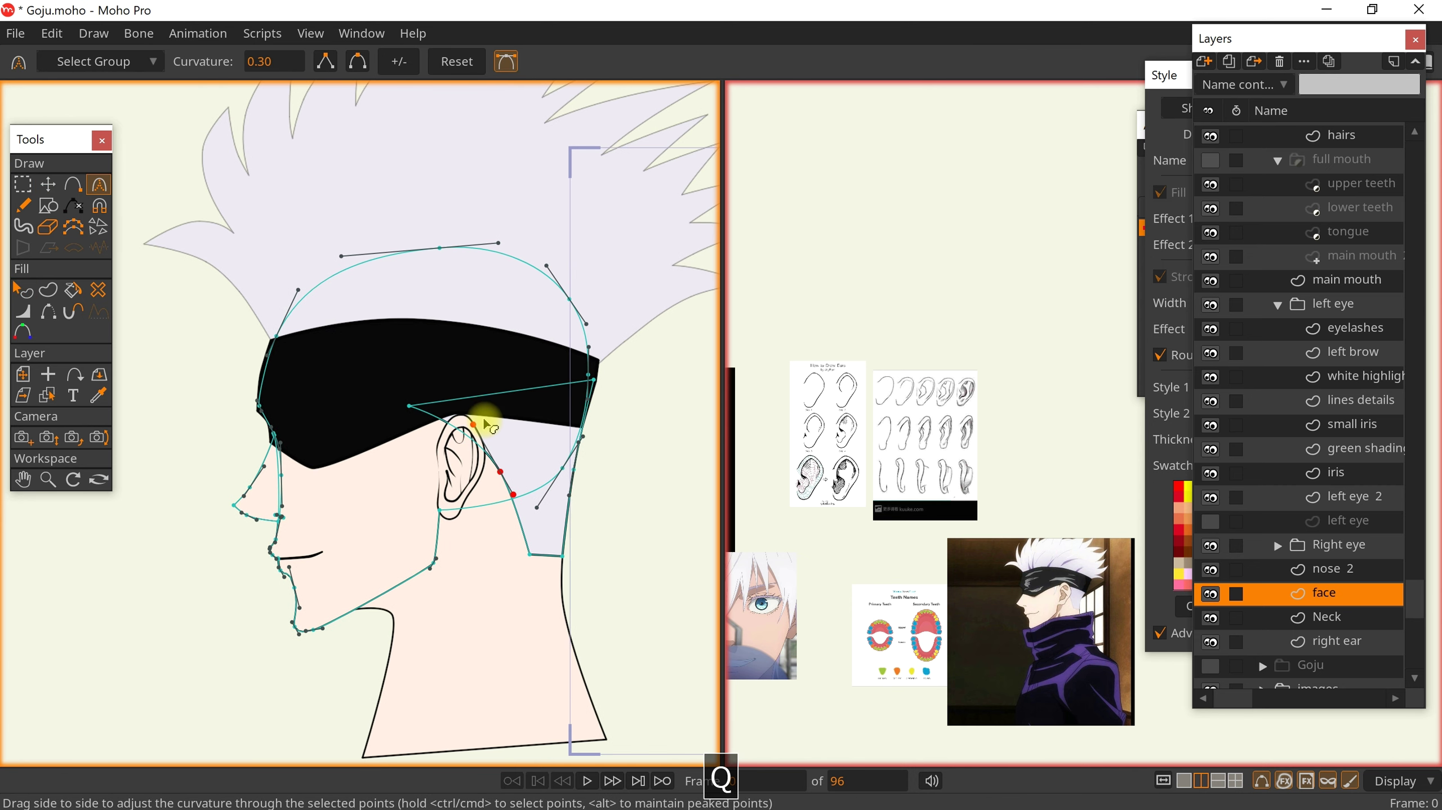
# Select the eyes mask layer and straighten the mask's lower edge behind the ear
pyautogui.scroll(-2, 485, 420)
pyautogui.scroll(3, 482, 415)
pyautogui.keyDown('alt'); pyautogui.rightClick(430, 401); pyautogui.keyUp('alt')
pyautogui.press('t')
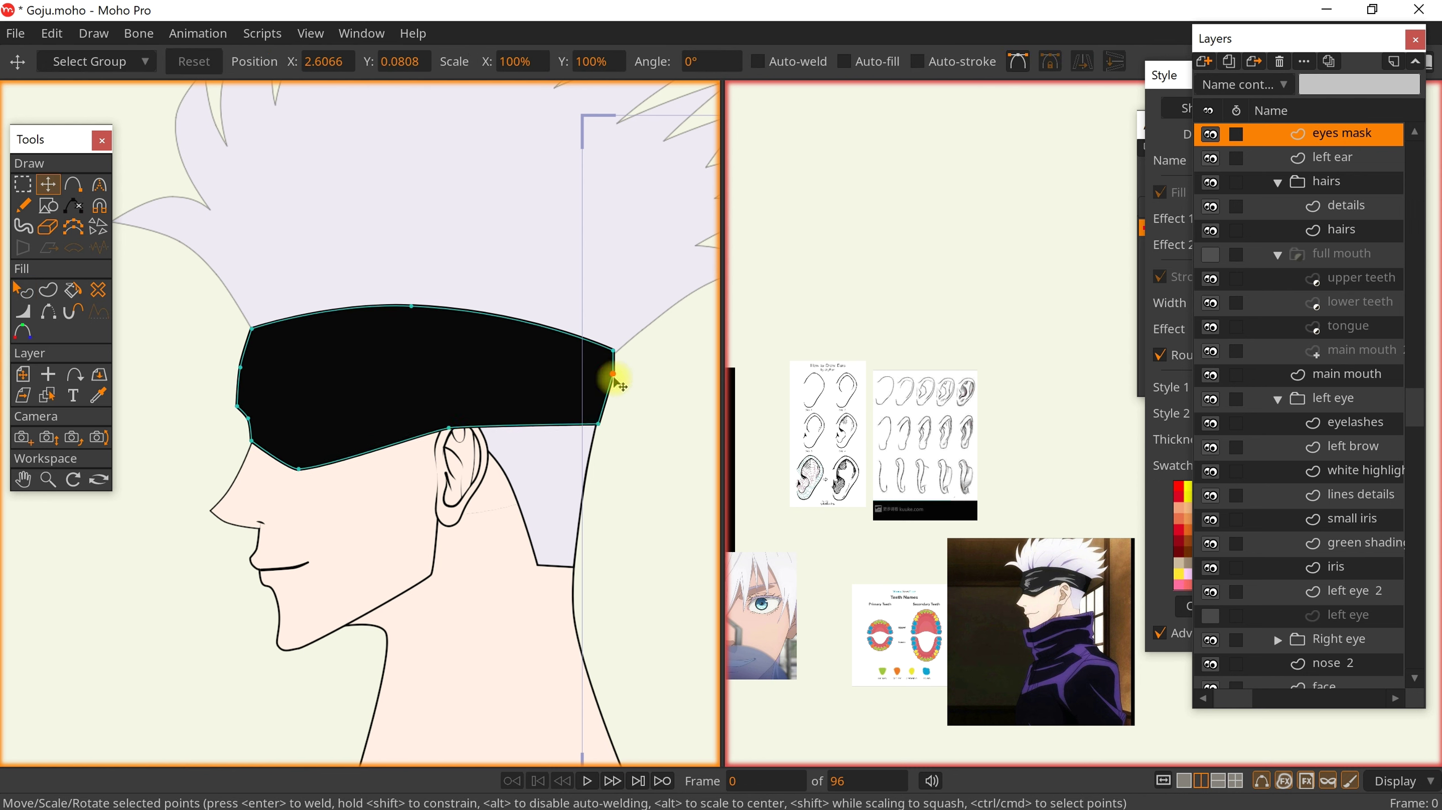
# Move the left ear layer above the eyes mask layer so the ear overlaps the mask
pyautogui.scroll(-5, 1338, 578)
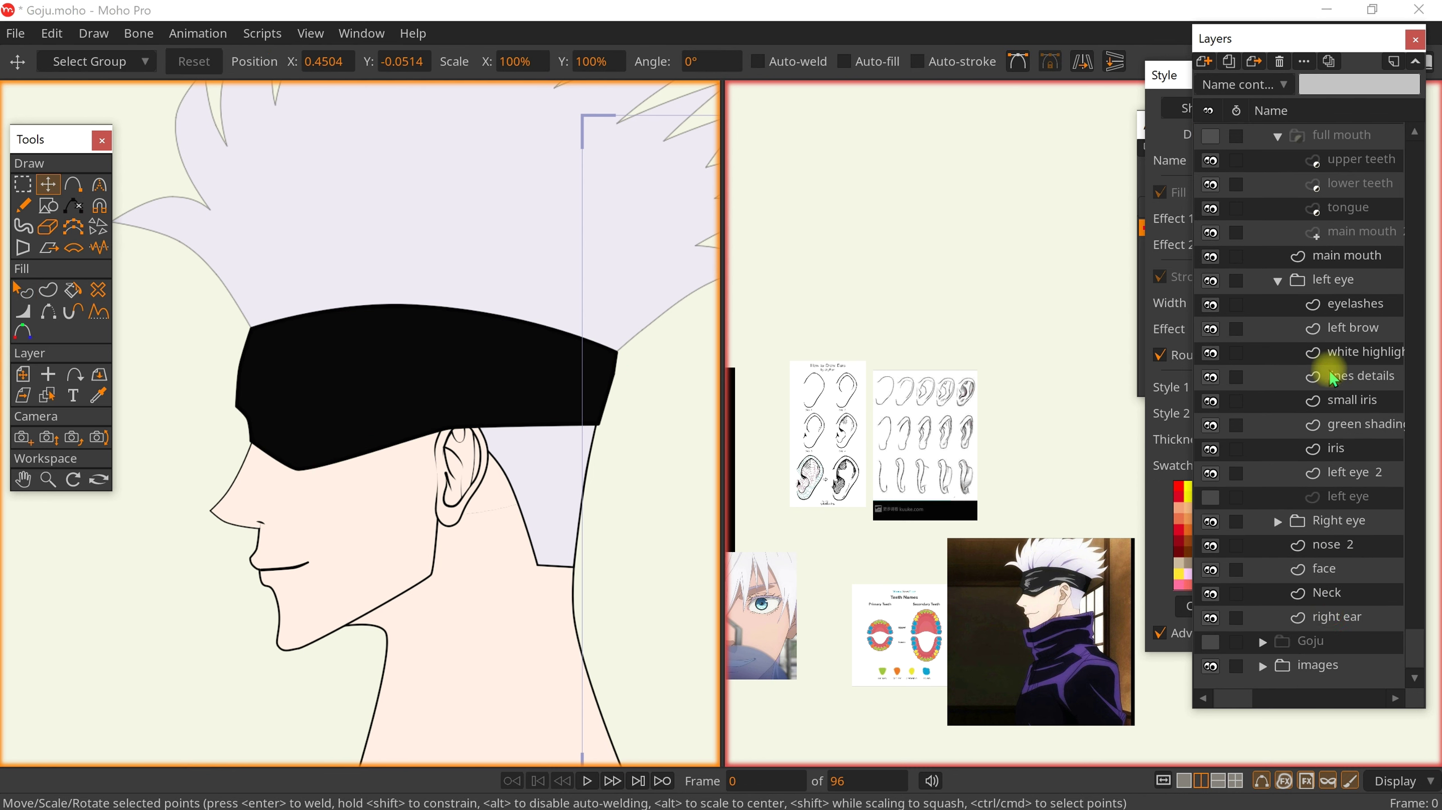
pyautogui.moveTo(1334, 617); pyautogui.dragTo(1338, 574)
pyautogui.keyDown('alt'); pyautogui.click(471, 485); pyautogui.keyUp('alt')
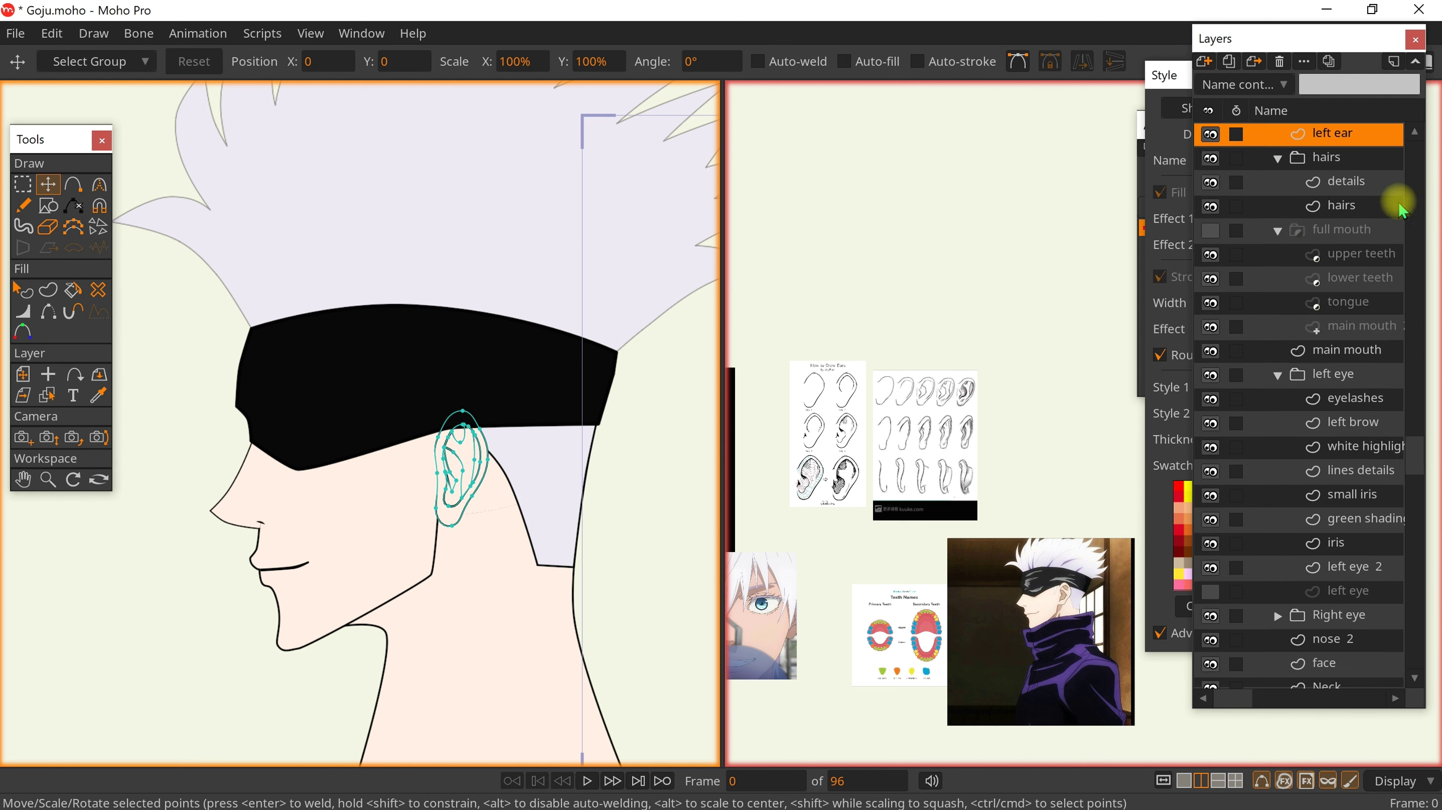
pyautogui.scroll(2, 1398, 200)
pyautogui.moveTo(1347, 257); pyautogui.dragTo(1346, 253)
pyautogui.press('q')
pyautogui.scroll(-3, 514, 412)
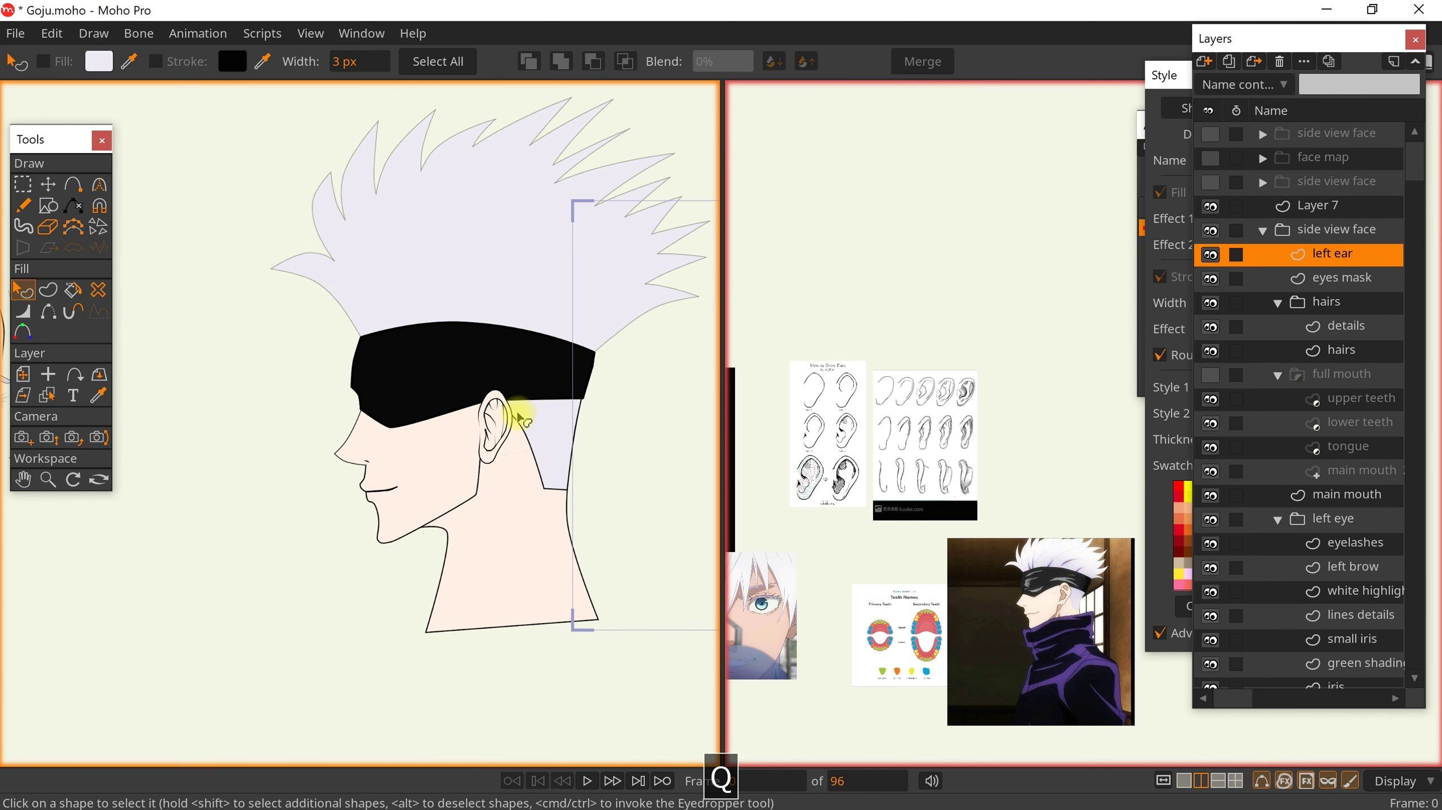
pyautogui.scroll(4, 409, 399)
pyautogui.scroll(-1, 432, 404)
pyautogui.scroll(-2, 432, 404)
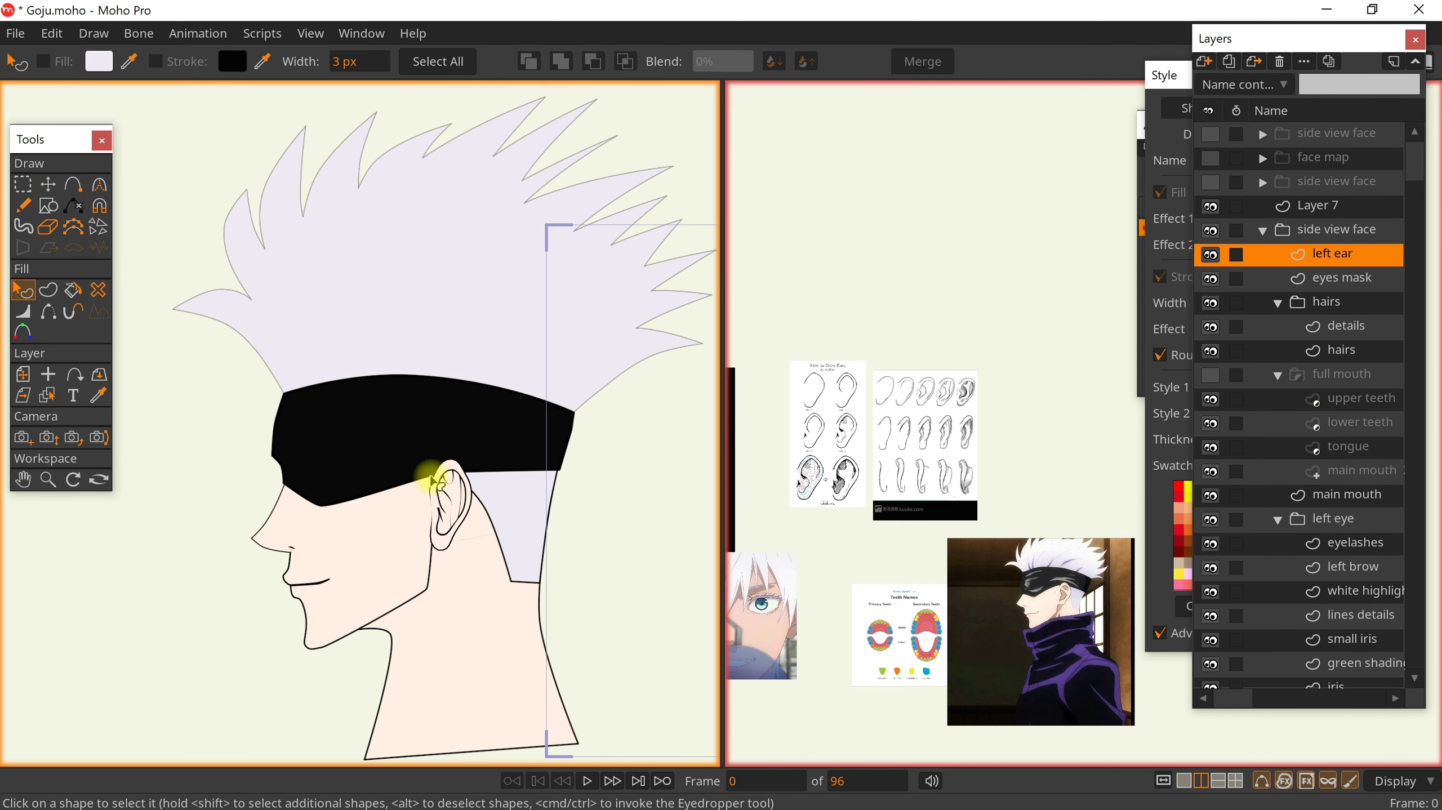
pyautogui.scroll(-1, 461, 475)
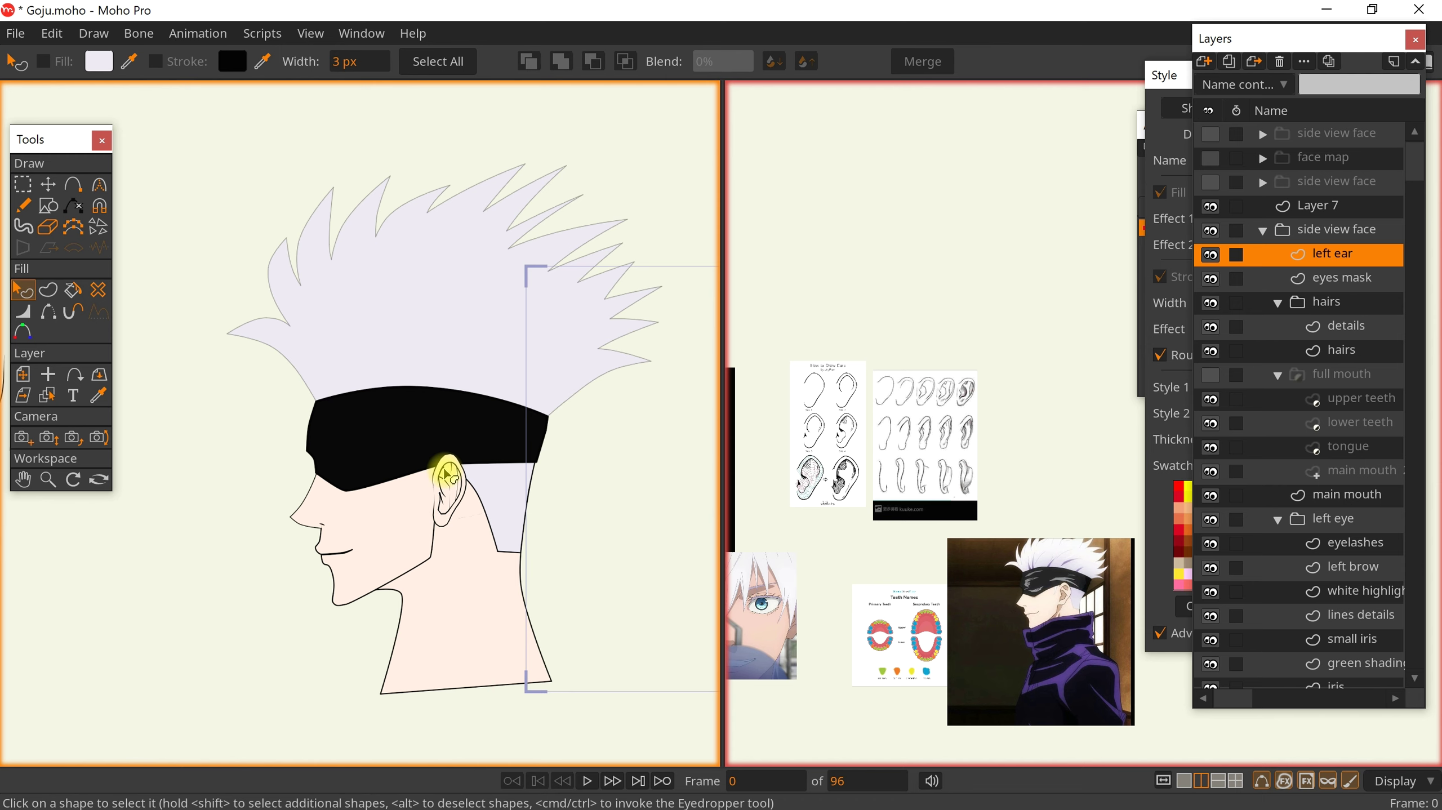